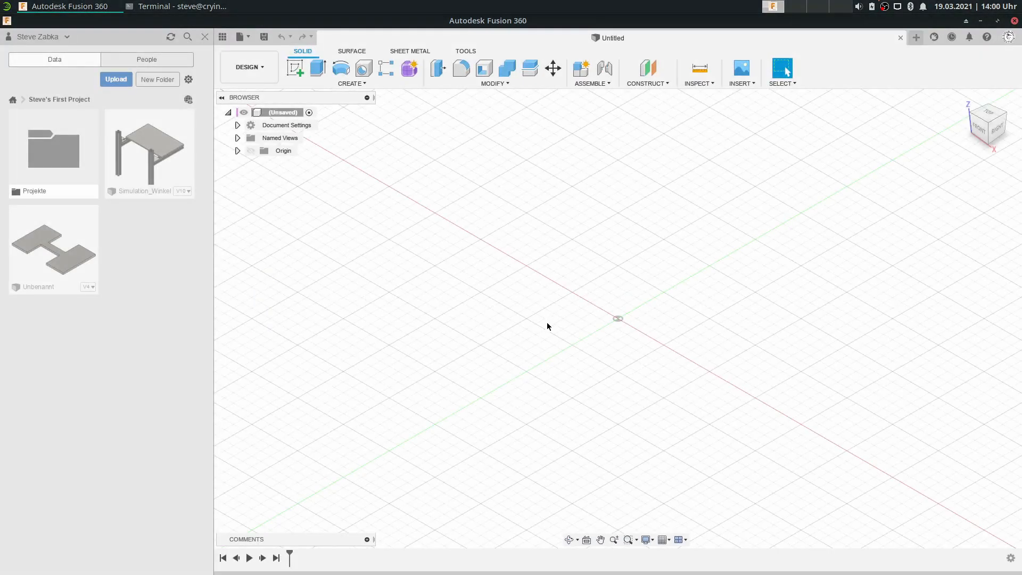
click(251, 69)
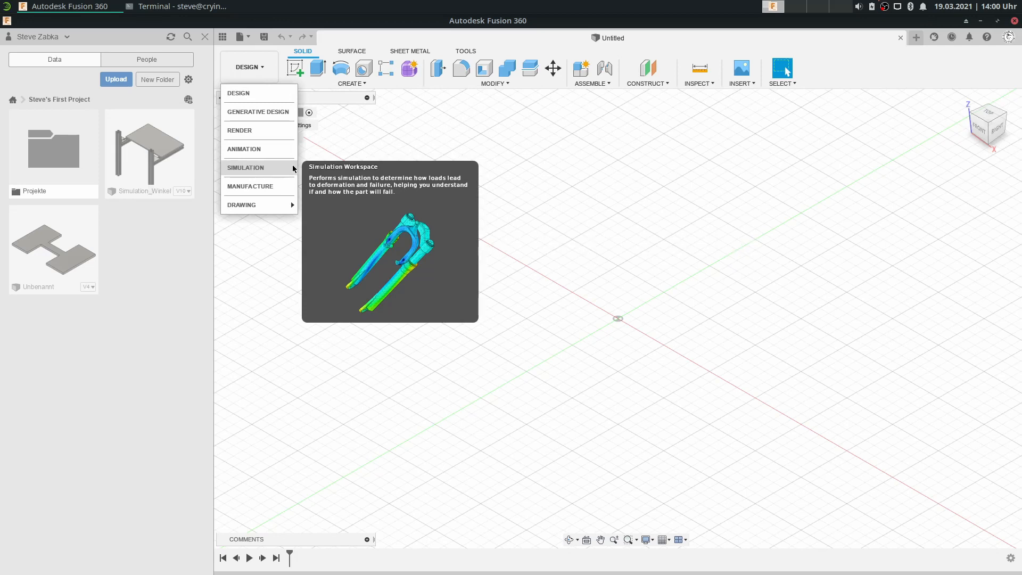
click(534, 306)
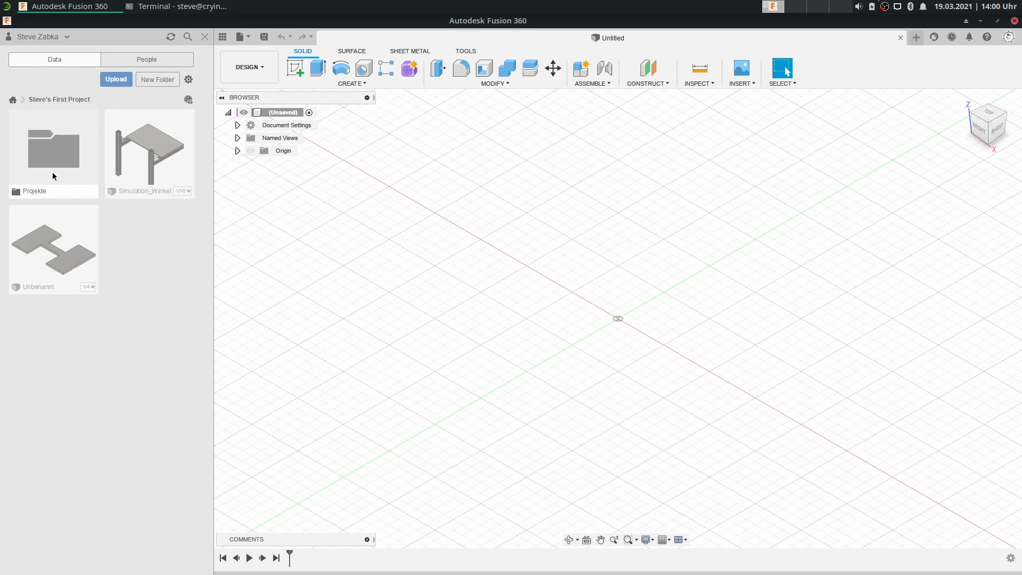
Open the Umwälzpumpe design stored in the project folder Projekte > Bädertechnik > Pumpen
click(53, 149)
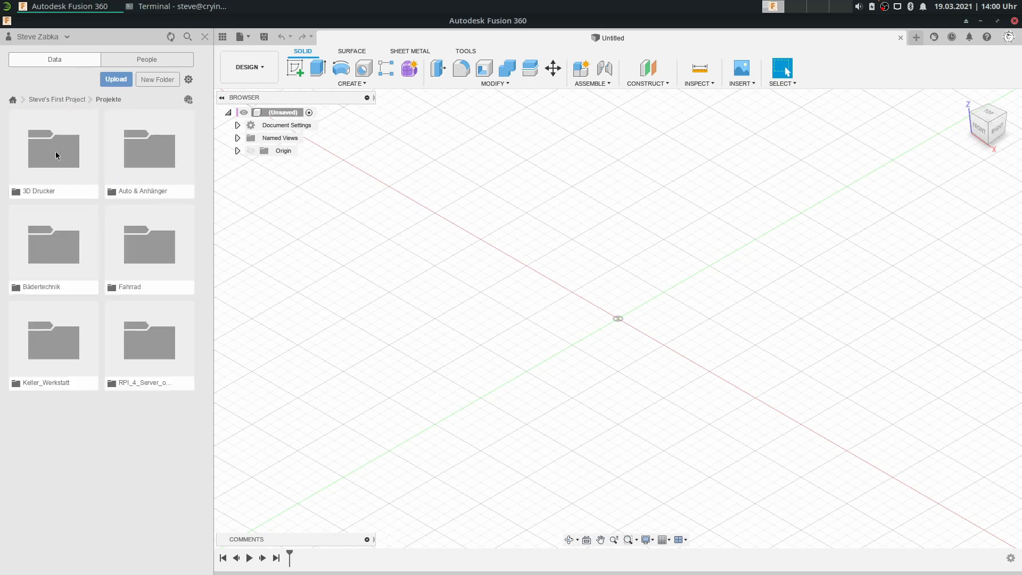
click(58, 255)
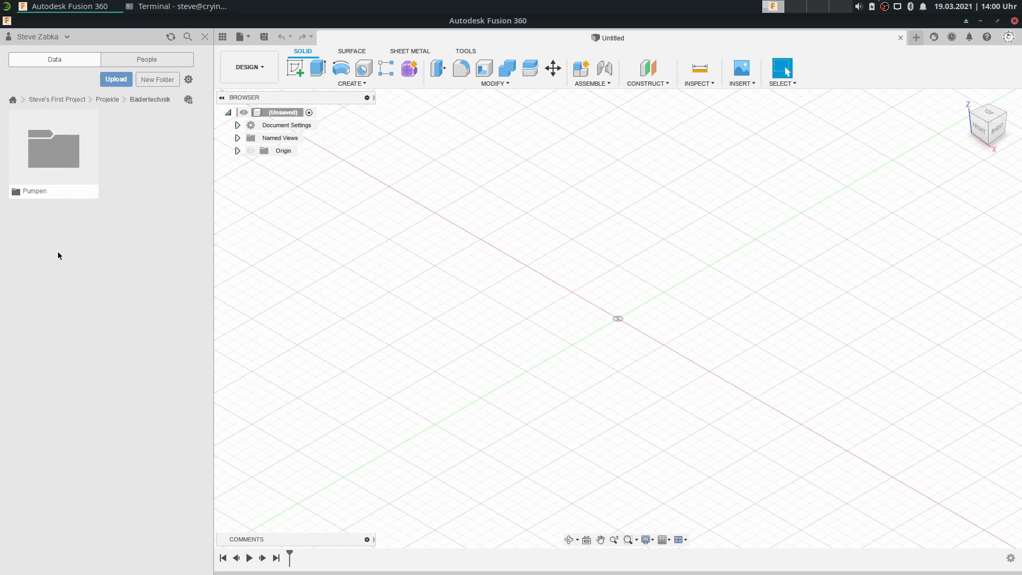
click(55, 147)
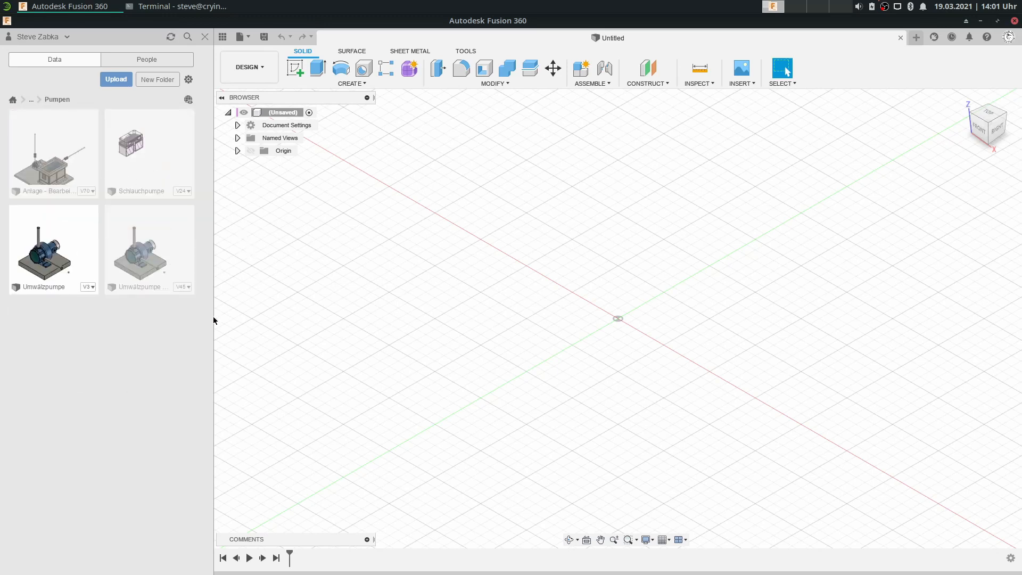
double_click(60, 255)
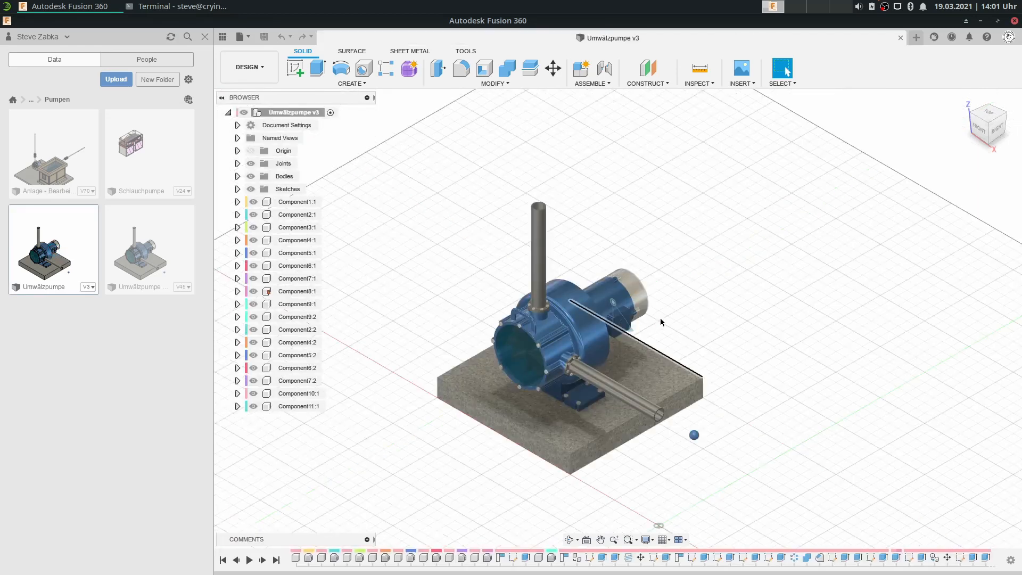
Examine the pump assembly from the front and at an angle, including its pipes, base, small sphere and glass-covered impeller
middle_drag(660, 318, 694, 269)
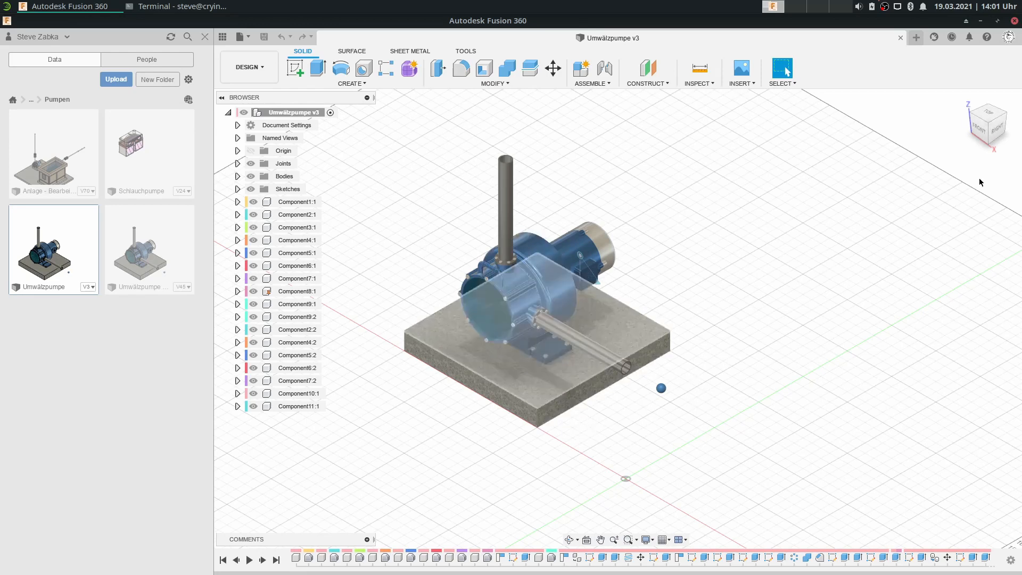
click(979, 128)
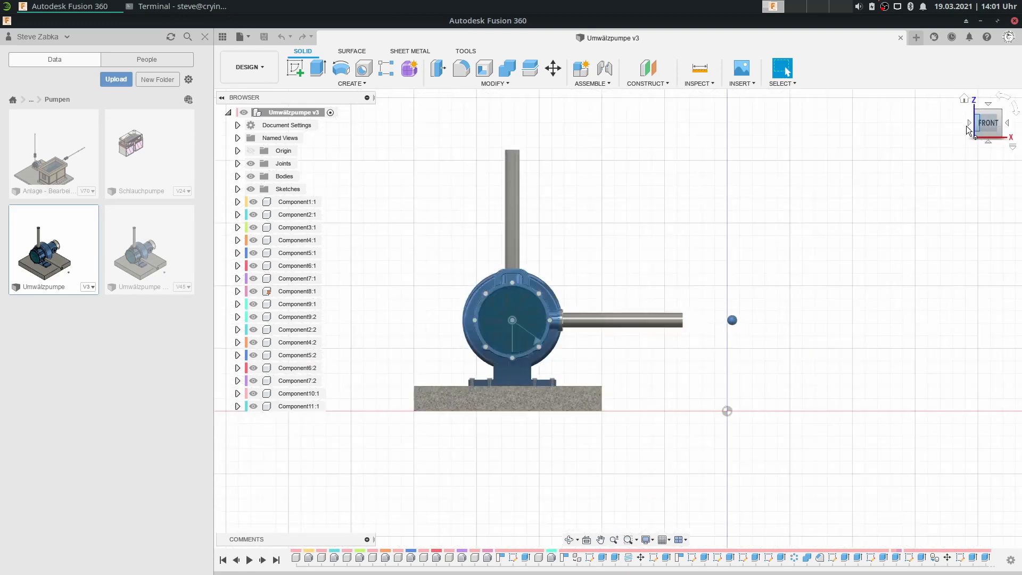
scroll(656, 324, up, 2)
scroll(782, 295, up, 2)
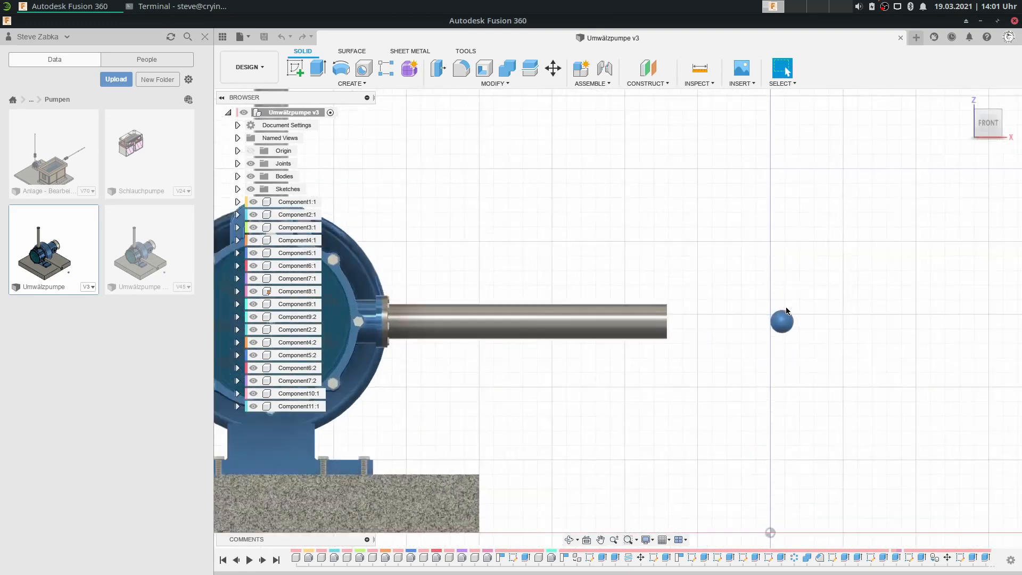
scroll(803, 329, down, 3)
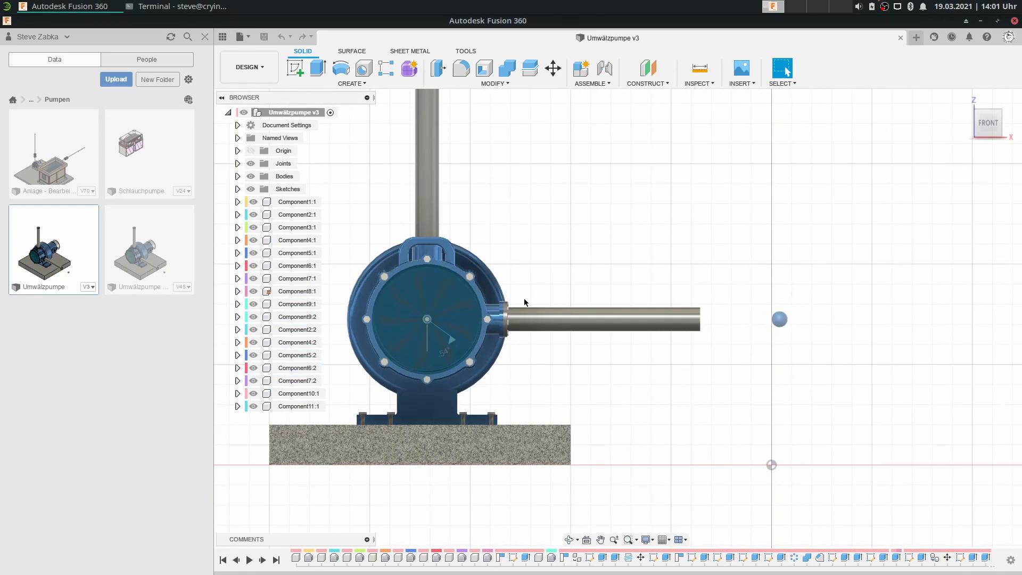
middle_drag(595, 304, 682, 343)
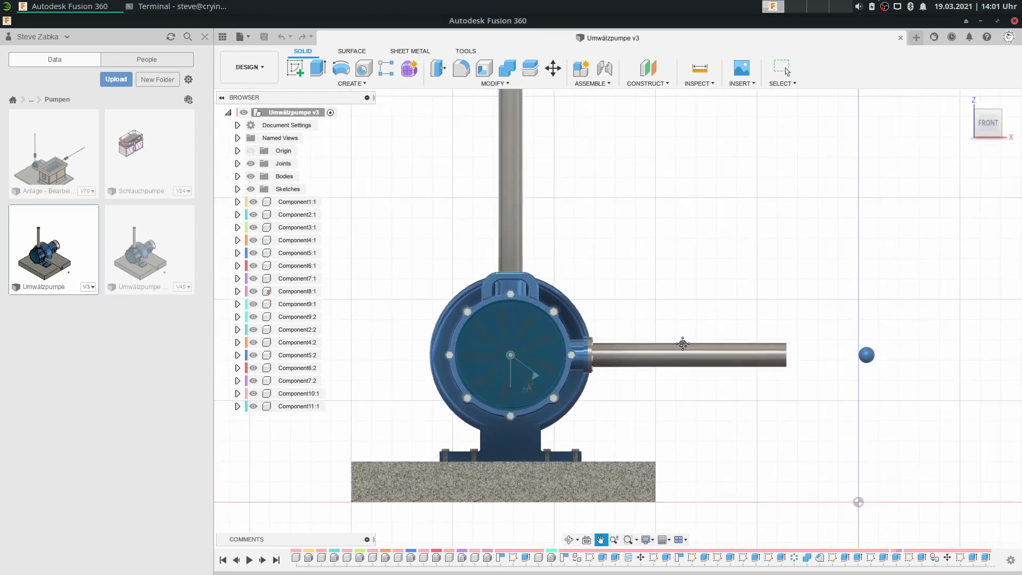
scroll(692, 287, up, 4)
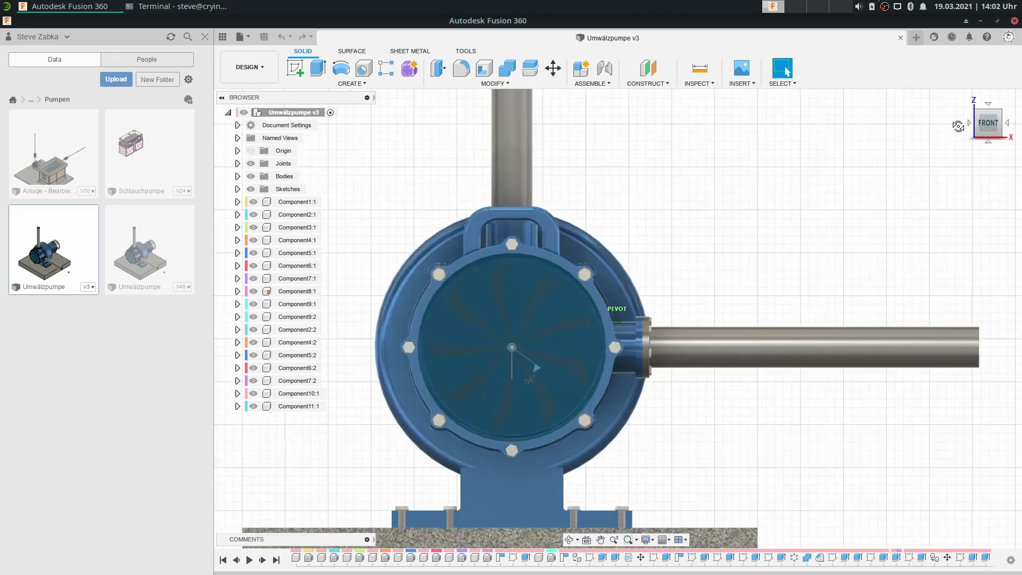
drag(958, 126, 918, 159)
middle_drag(462, 290, 715, 271)
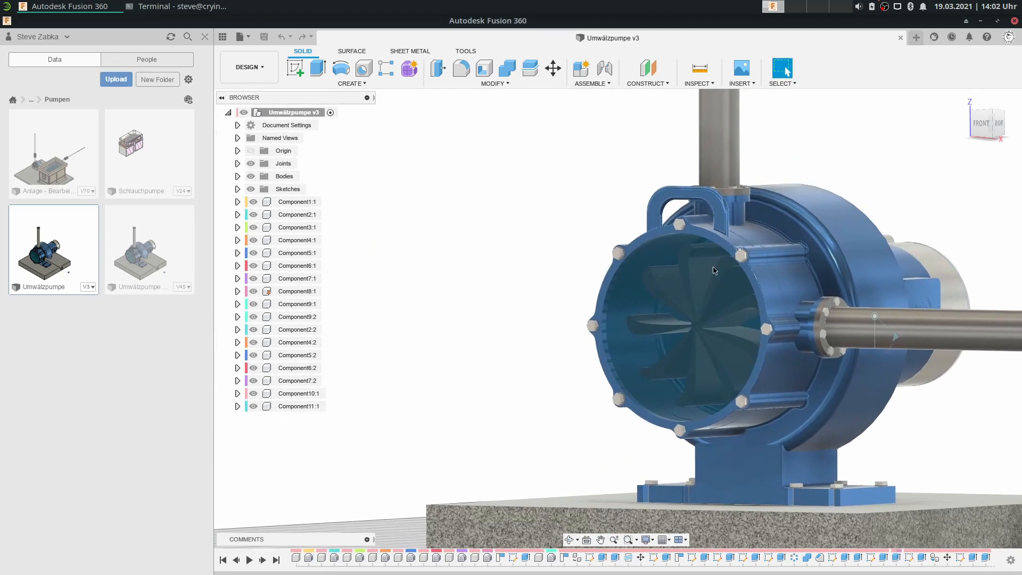
Hide Component3:1, the transparent cover at the front of the pump, to expose the impeller
click(287, 228)
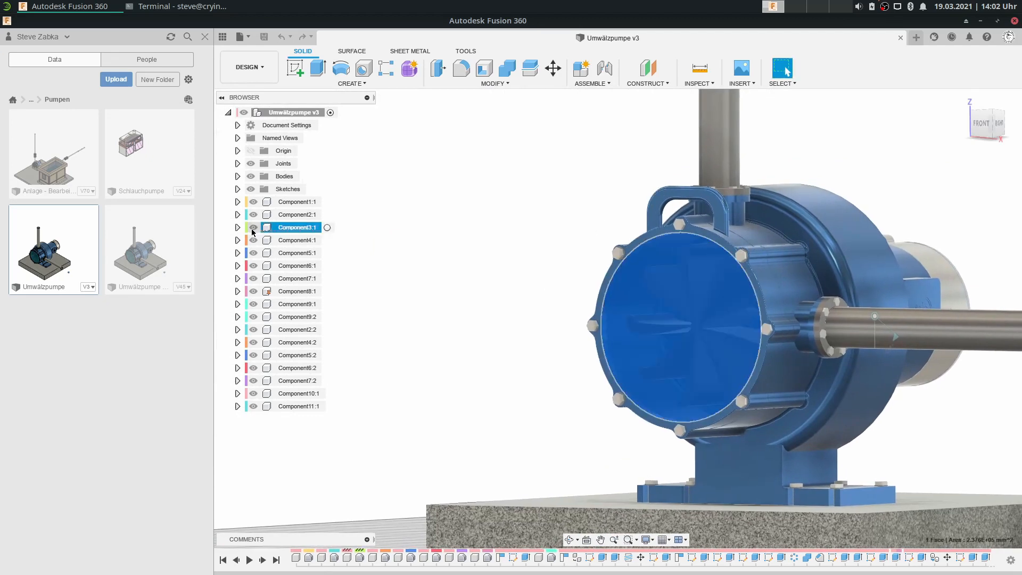
click(253, 227)
click(584, 231)
middle_drag(505, 222, 416, 191)
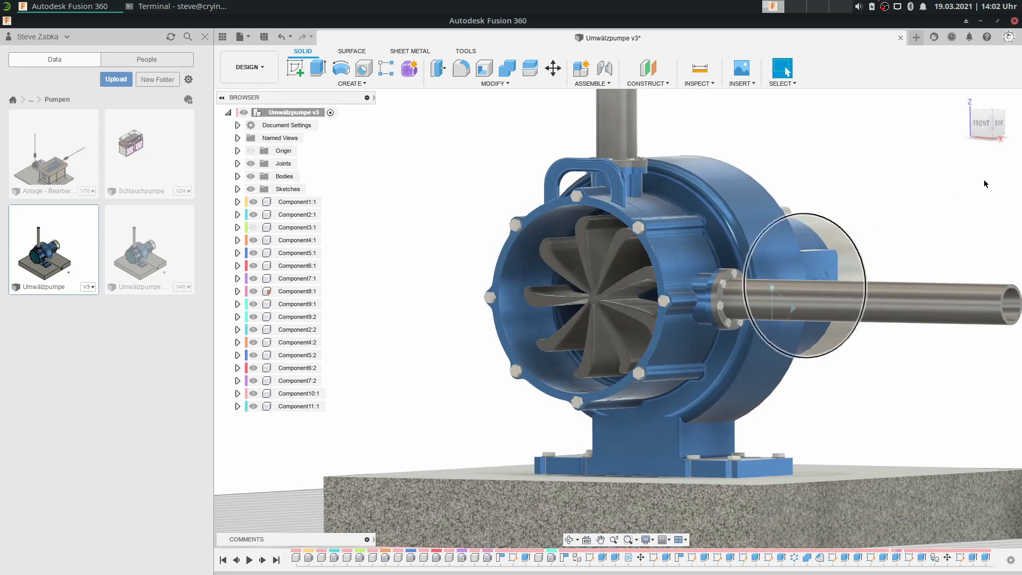
Inspect the motor side with its rear fan, and return to the open front of the pump
mouse_move(1007, 129)
mouse_move(998, 127)
mouse_down()
mouse_move(958, 137)
mouse_move(901, 130)
mouse_up()
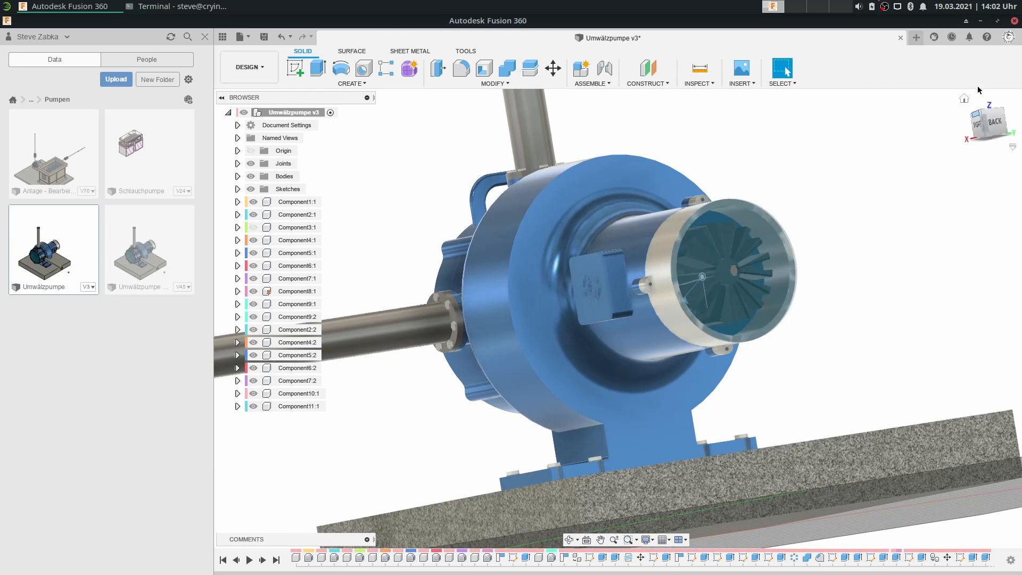
mouse_move(978, 126)
mouse_down()
mouse_move(986, 124)
mouse_move(982, 132)
mouse_up()
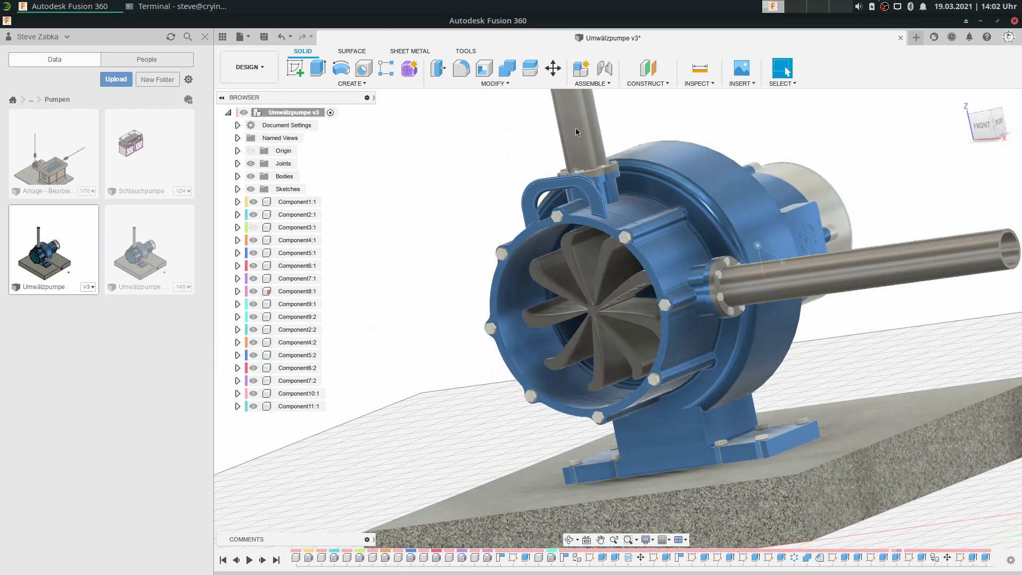
click(585, 85)
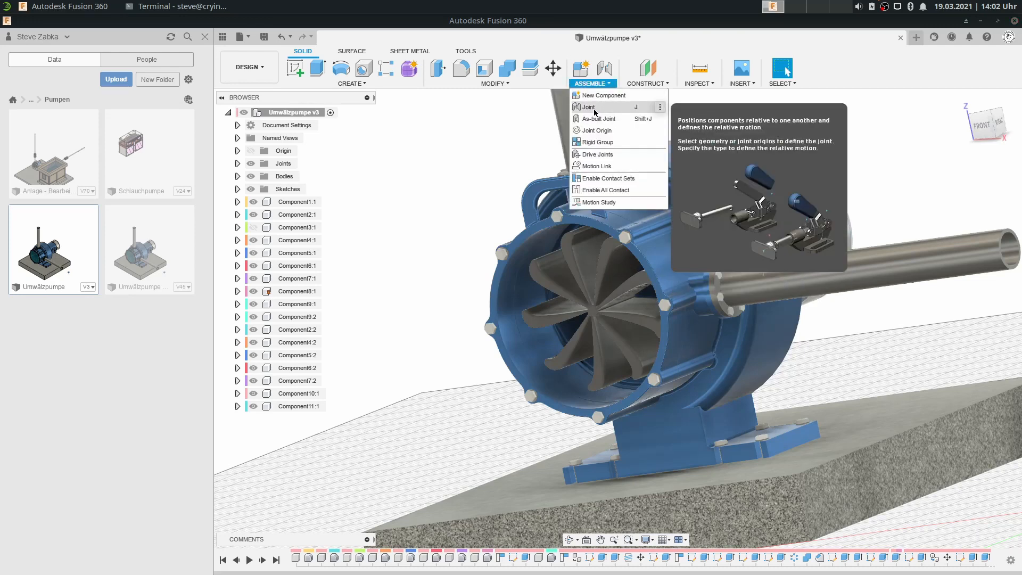
click(495, 87)
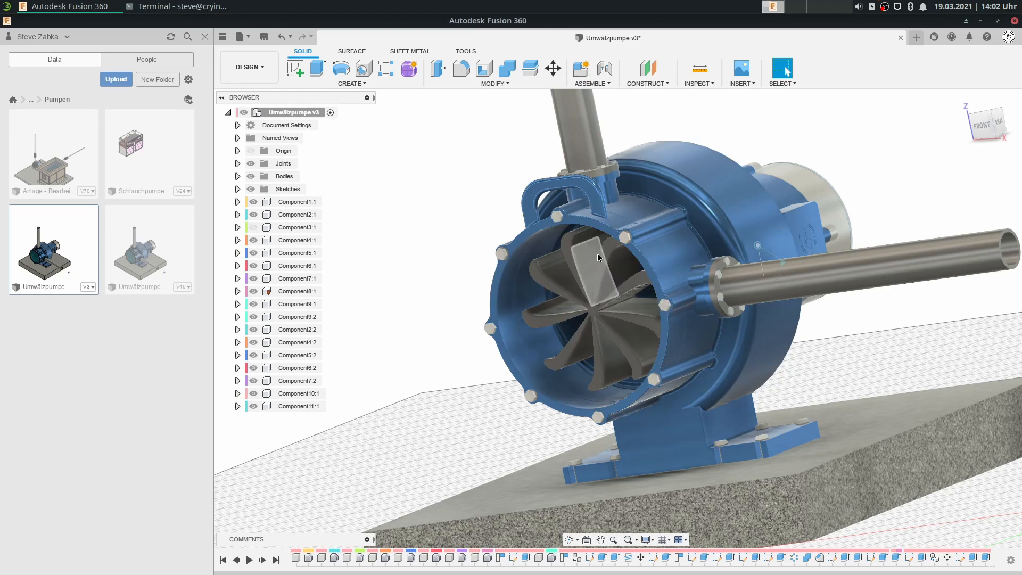
click(602, 85)
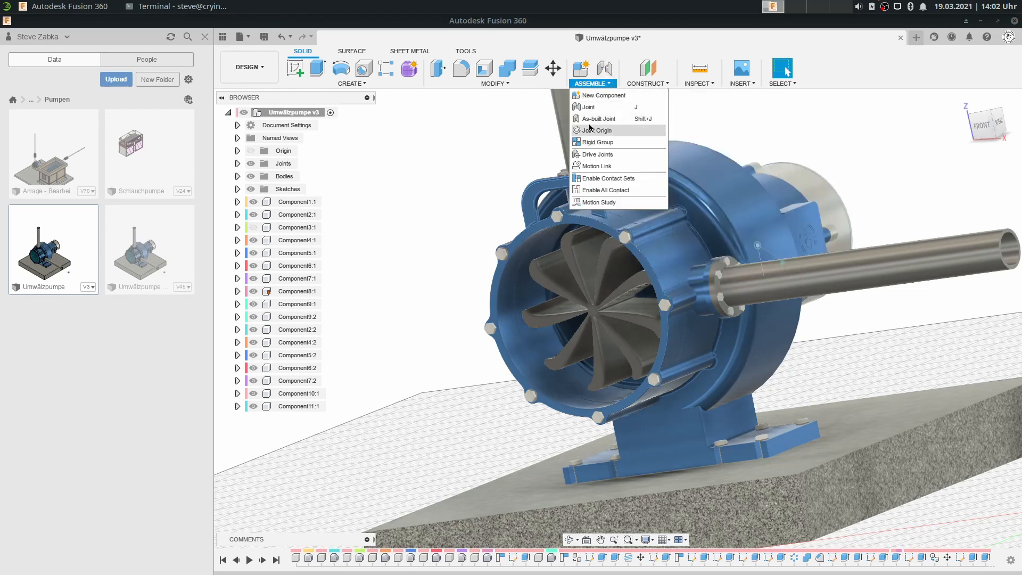
click(558, 307)
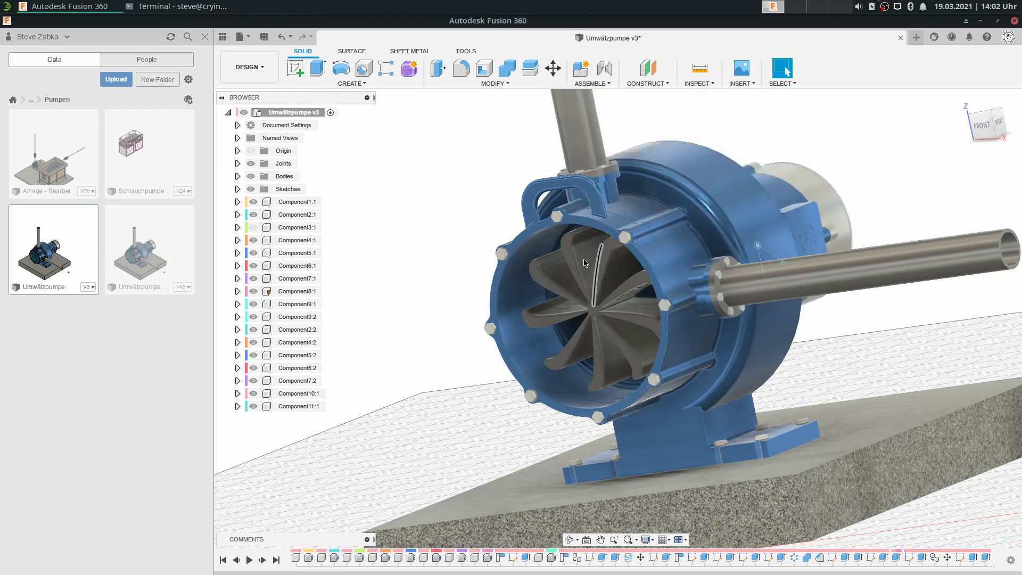
Rotate the impeller inside the pump housing about its joint axis
middle_drag(588, 270, 509, 244)
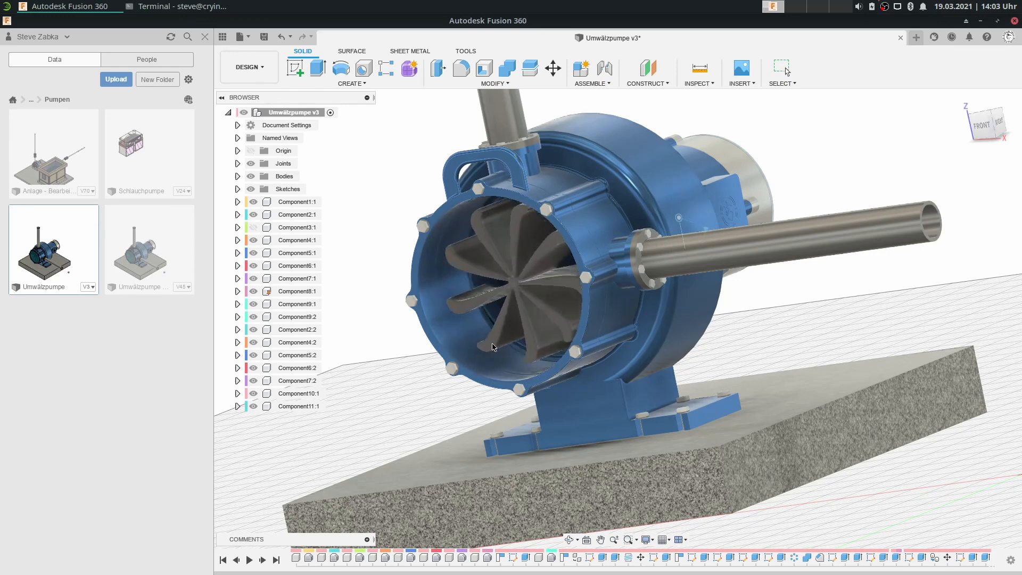
drag(467, 301, 544, 385)
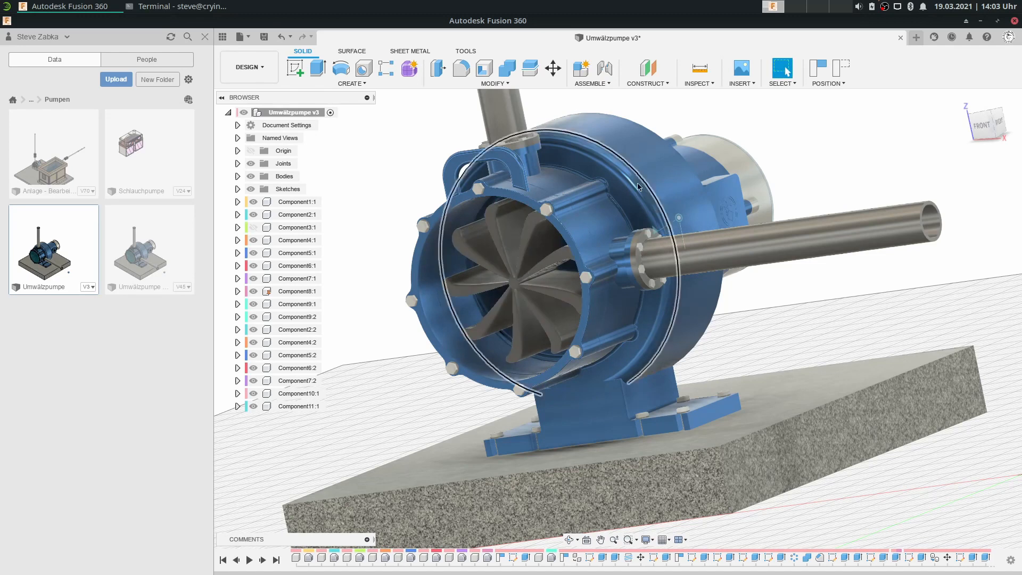
Hide Component8:1, the blue pump housing, to expose the whole impeller and the rear fan
scroll(637, 187, down, 2)
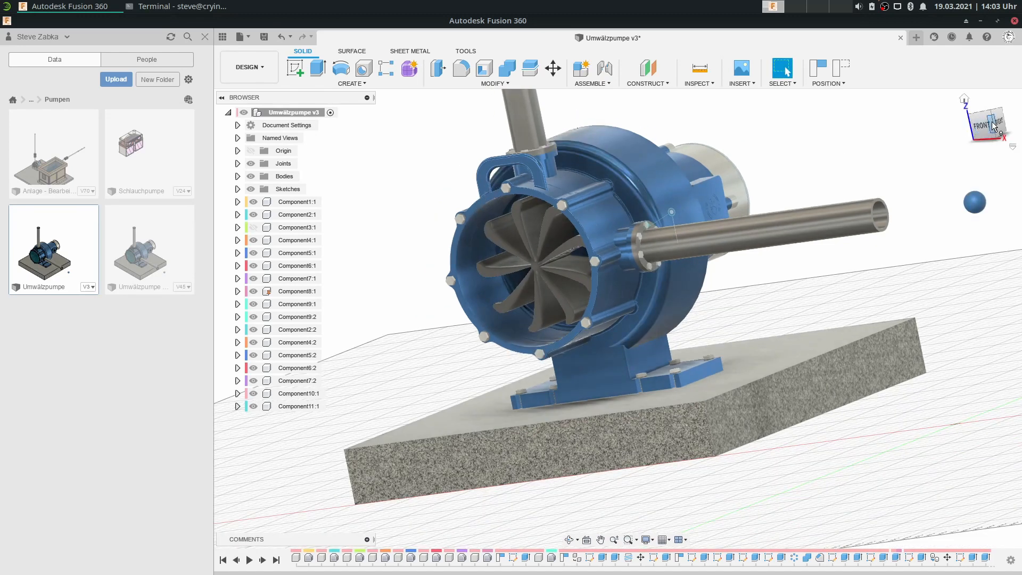
click(993, 127)
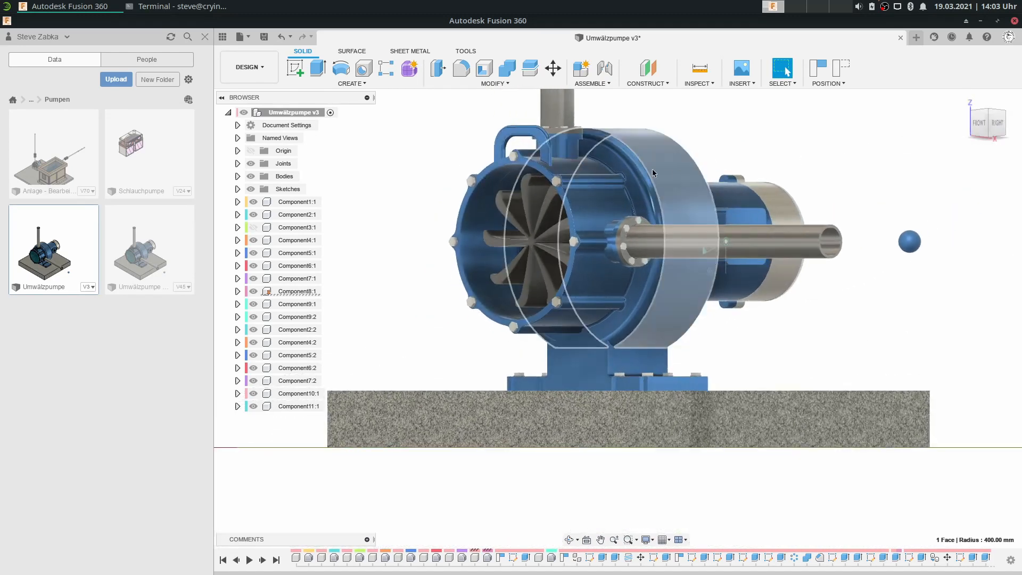
click(652, 169)
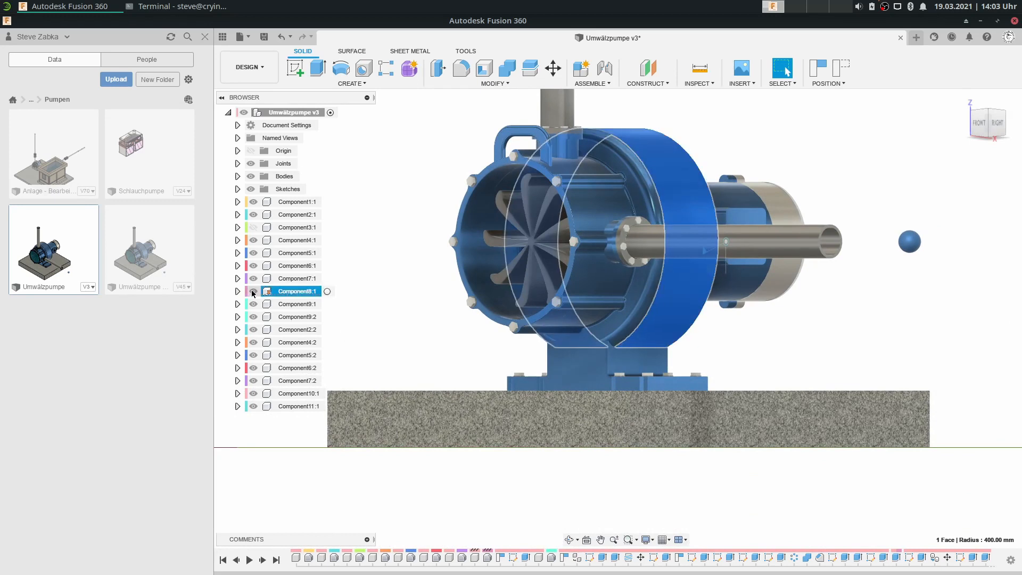
click(254, 291)
click(373, 215)
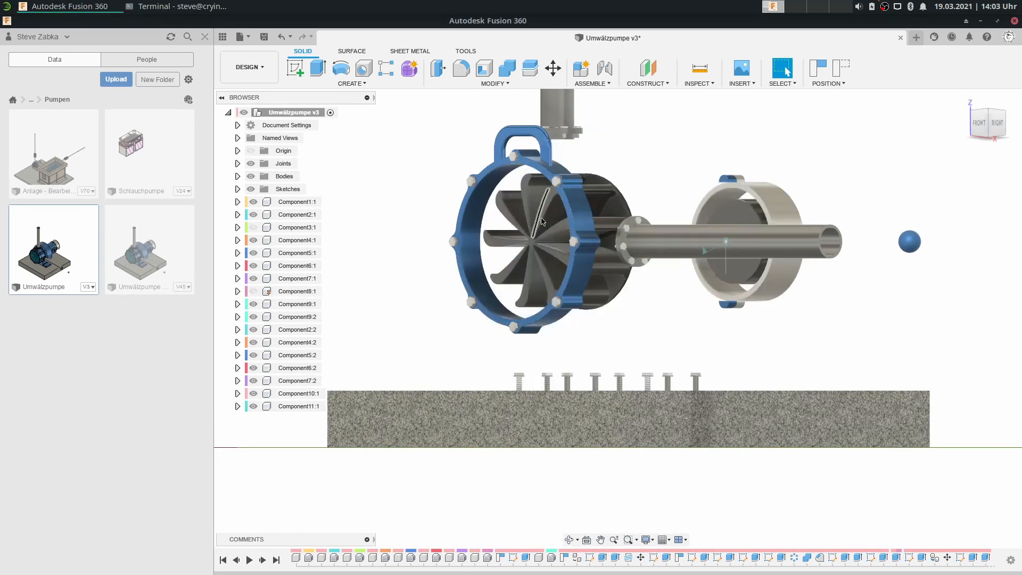
Turn the exposed impeller by one of its blades with the housing hidden
scroll(750, 199, up, 3)
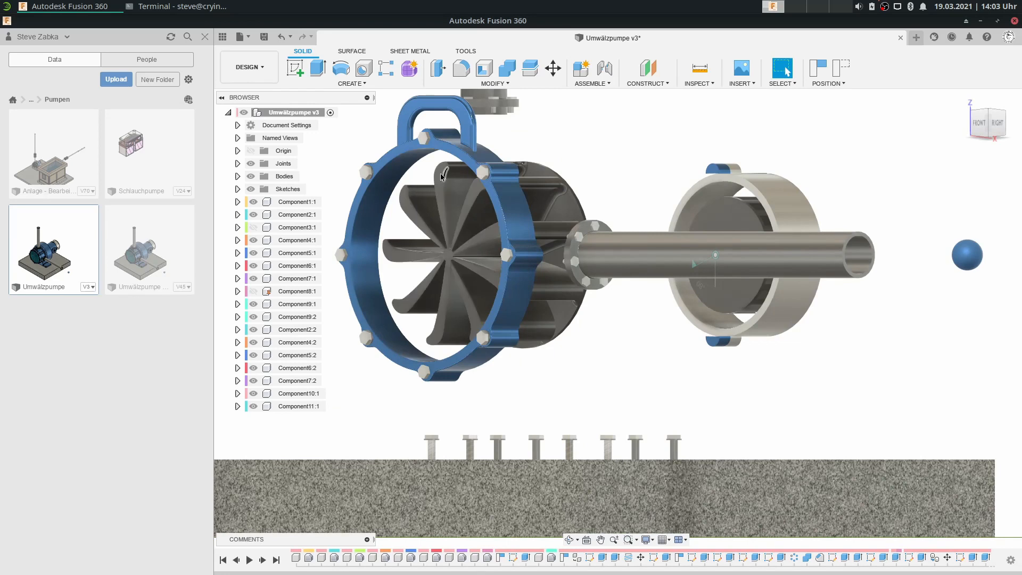
drag(446, 180, 458, 209)
scroll(515, 250, down, 5)
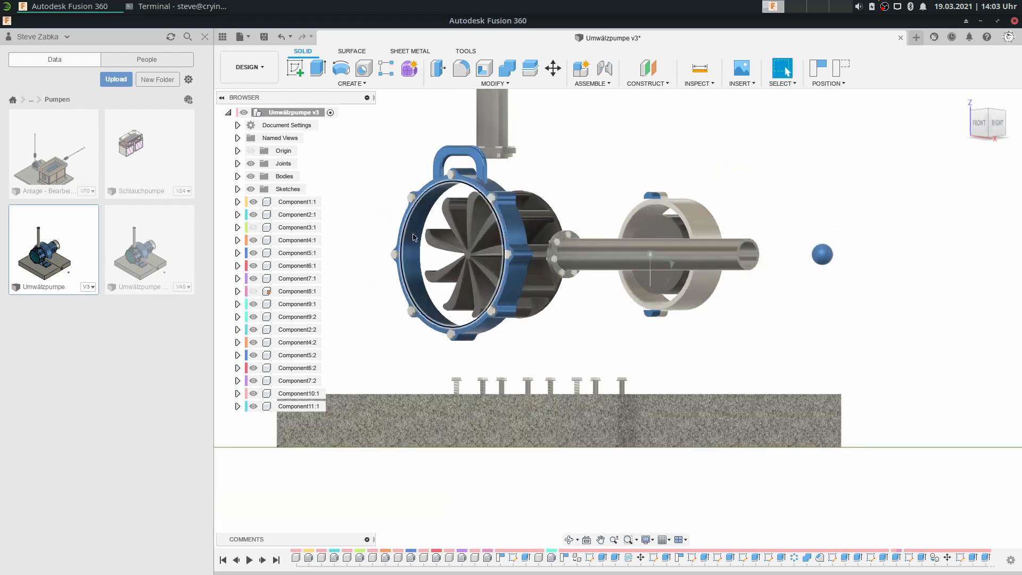
Show the pump housing, Component8:1, again
click(253, 291)
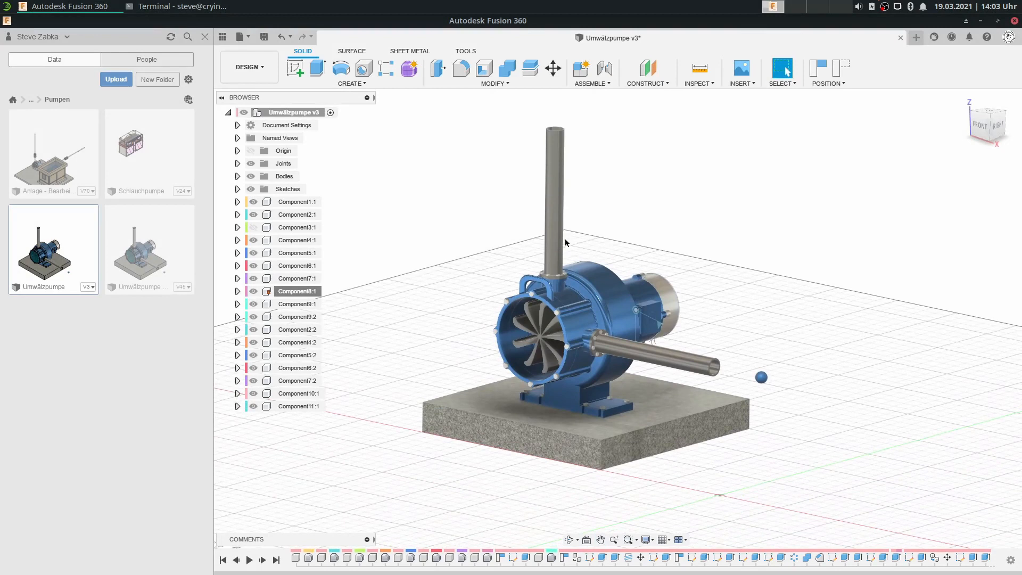
shift+middle_drag(567, 243, 589, 291)
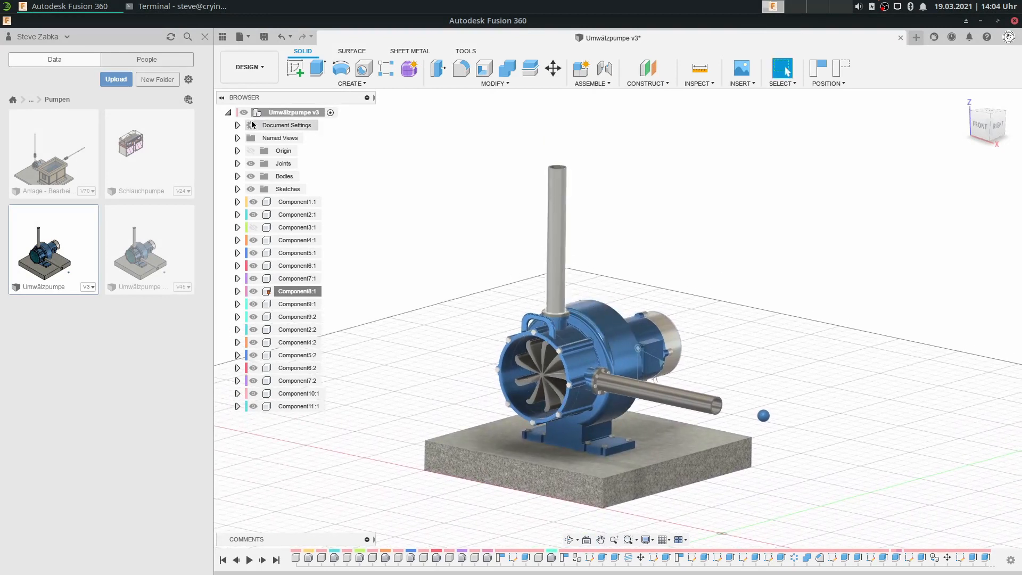
Switch the pump design to the Animation workspace, with the whole assembly in an angled view
click(258, 77)
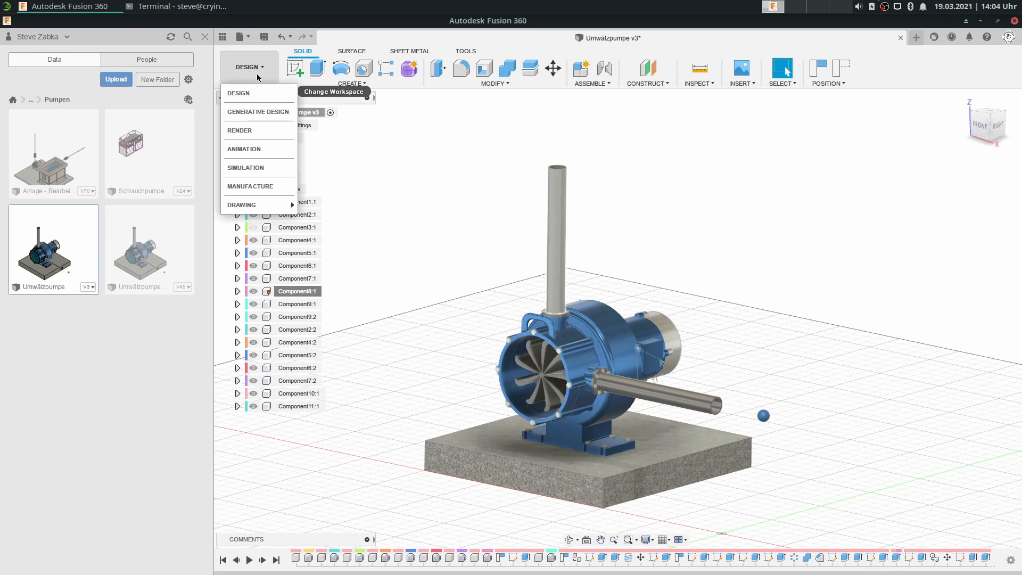
click(255, 156)
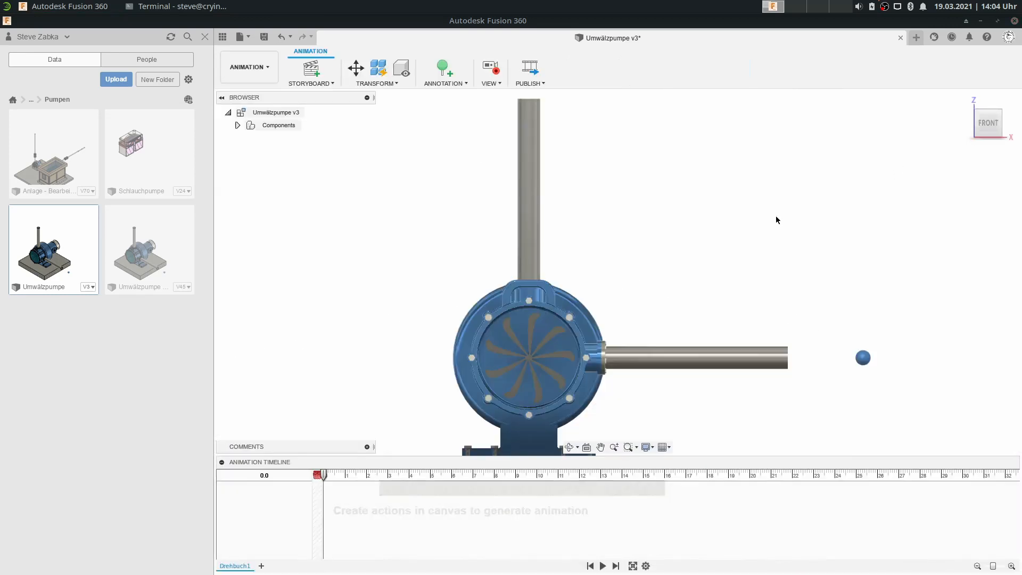
scroll(701, 207, down, 4)
scroll(719, 207, up, 2)
drag(991, 128, 959, 127)
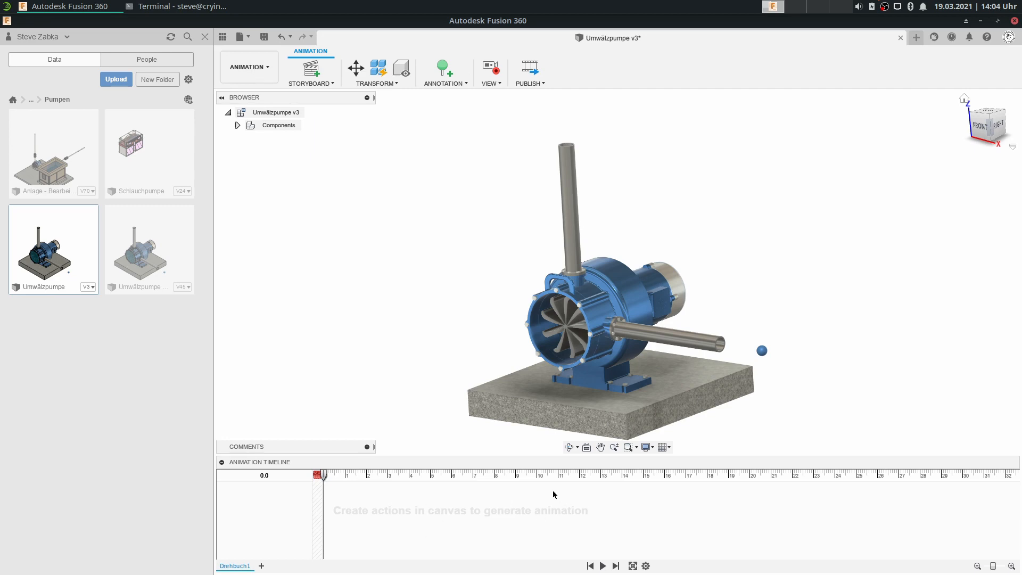
middle_drag(559, 362, 526, 322)
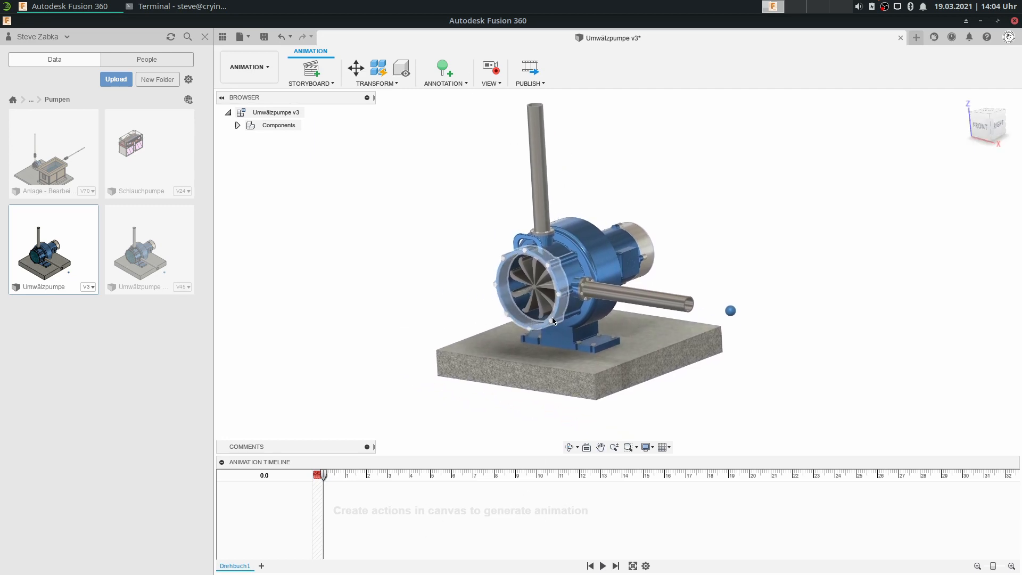
Select the impeller inside the pump housing and show the assembly straight from the front
scroll(532, 298, up, 5)
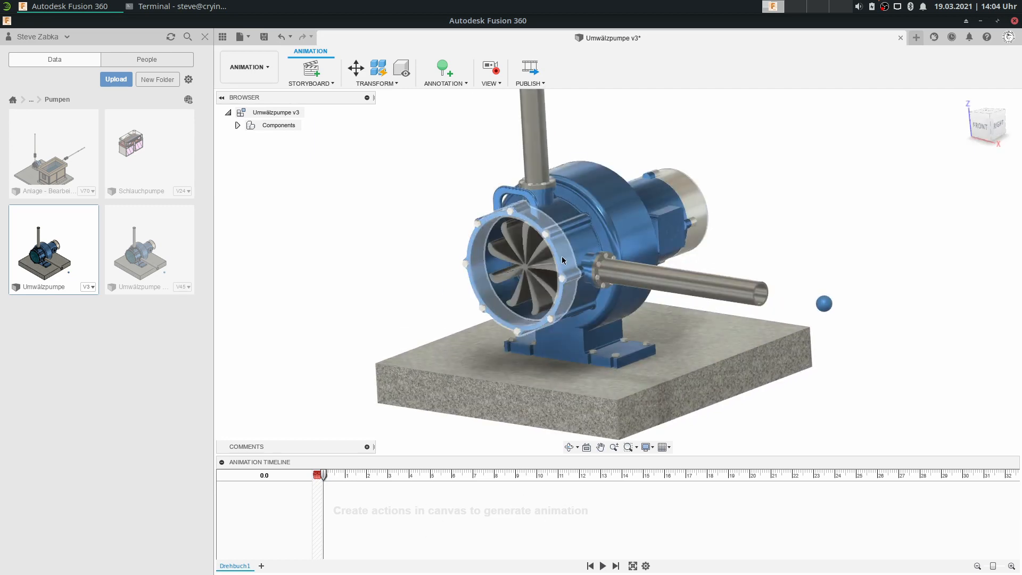
click(520, 270)
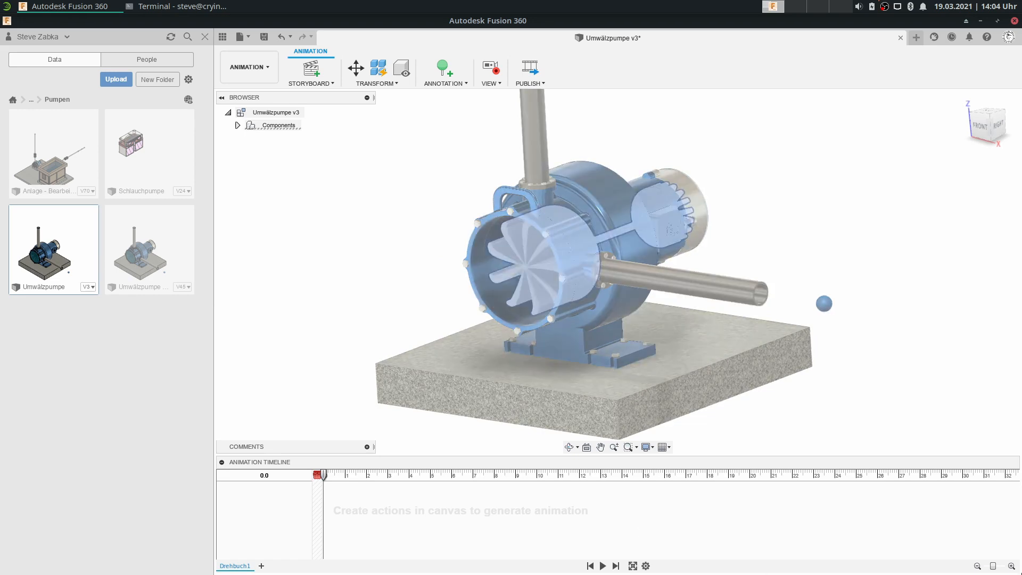
middle_drag(342, 216, 299, 225)
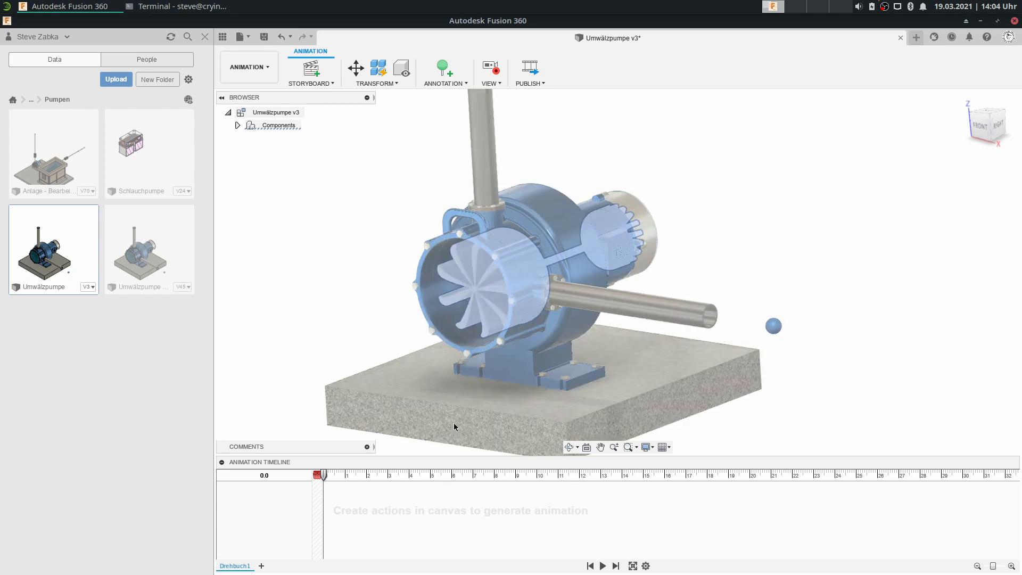
click(981, 127)
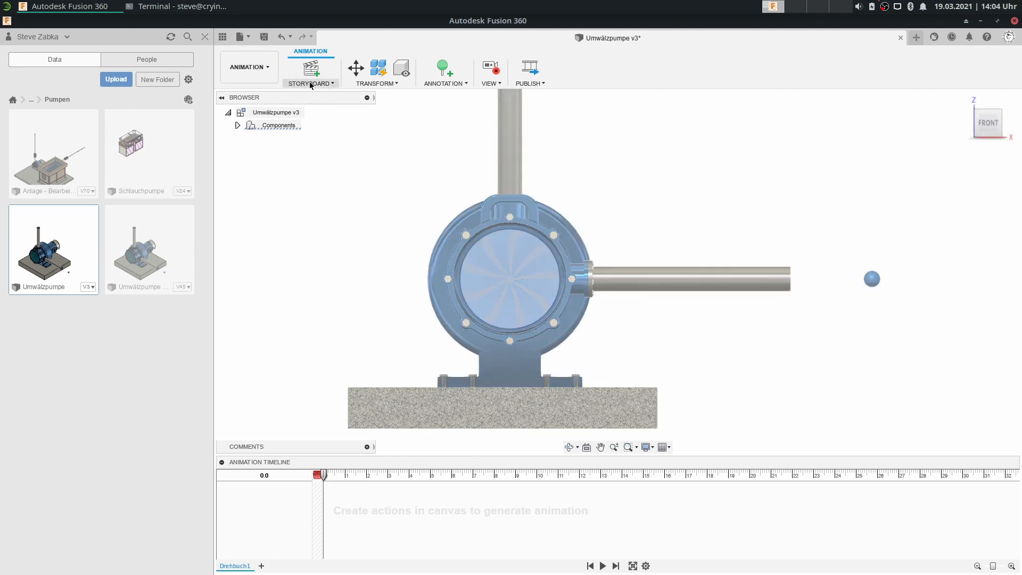
click(355, 83)
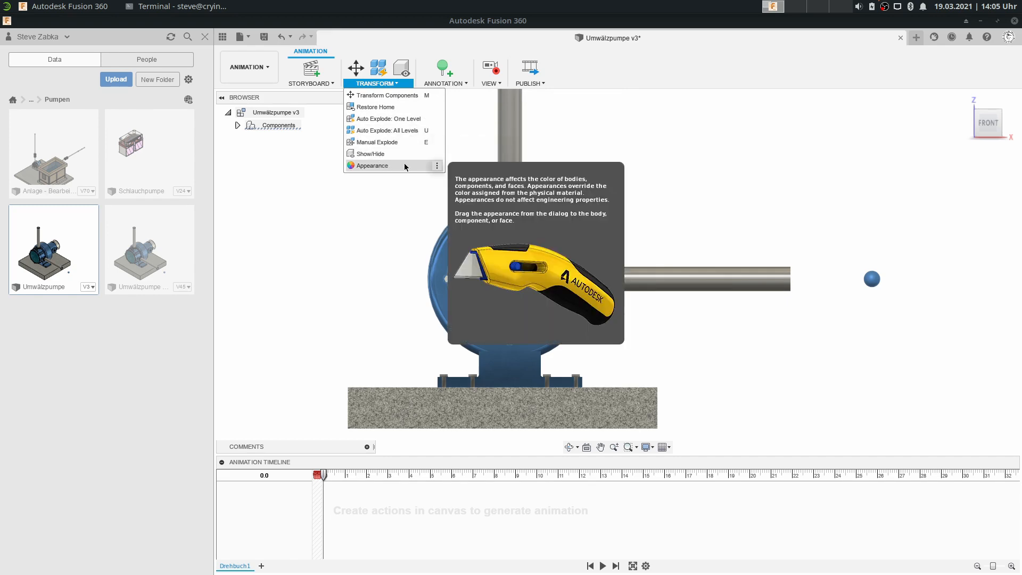
click(444, 83)
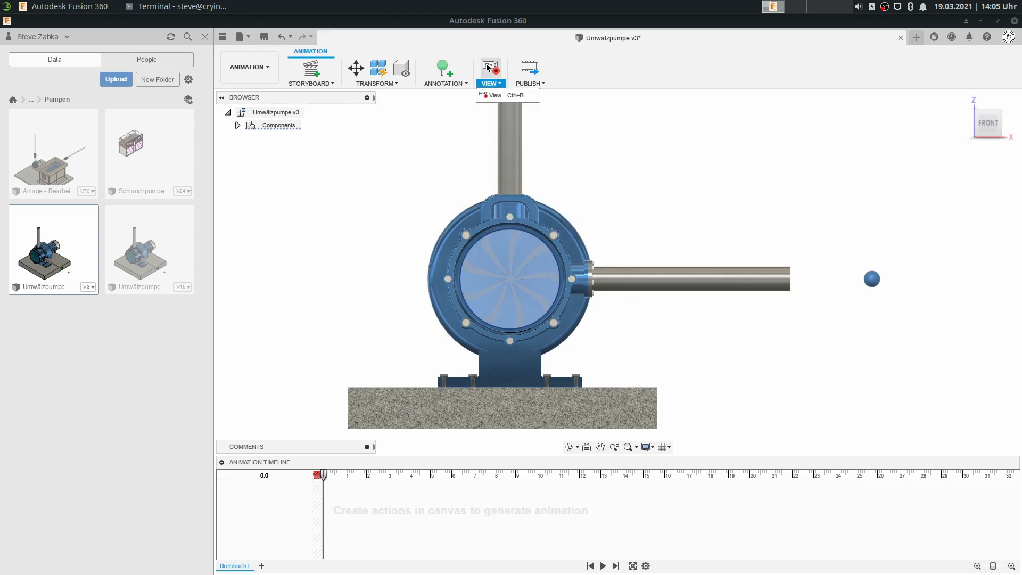
Examine the Publish Video options for storyboard scope and video resolution, and close them without publishing
mouse_move(518, 84)
mouse_move(445, 84)
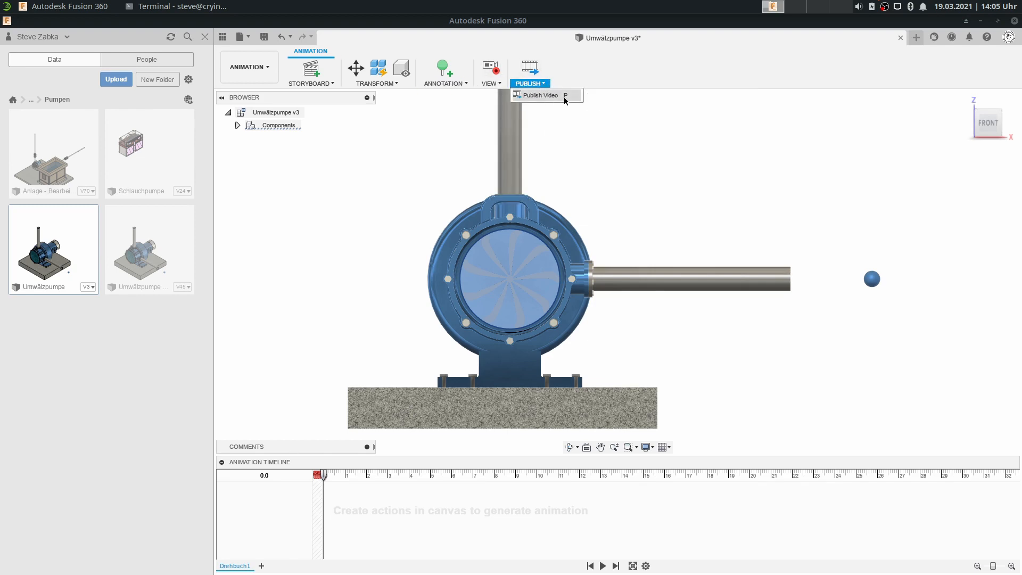
click(553, 98)
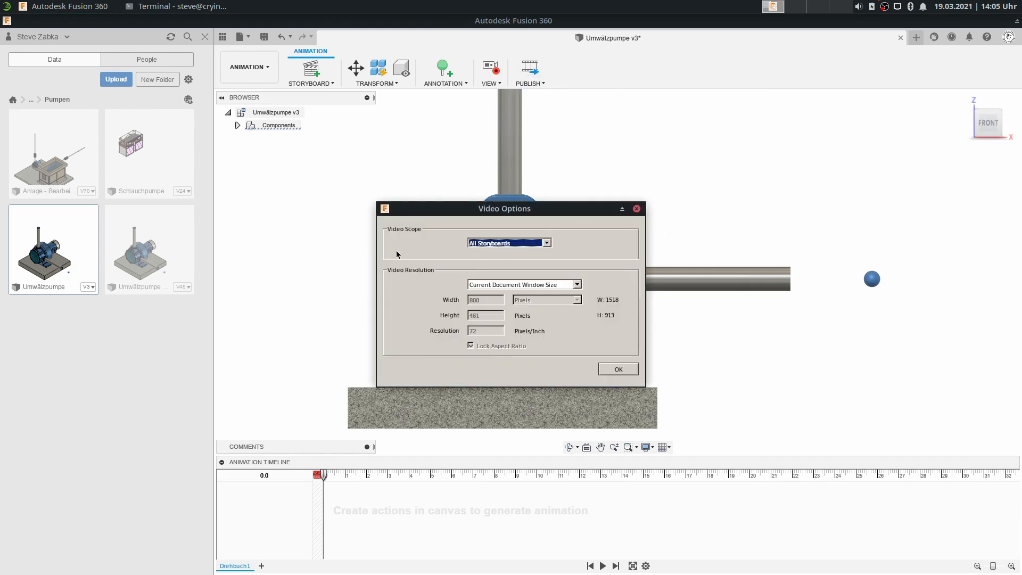
click(551, 285)
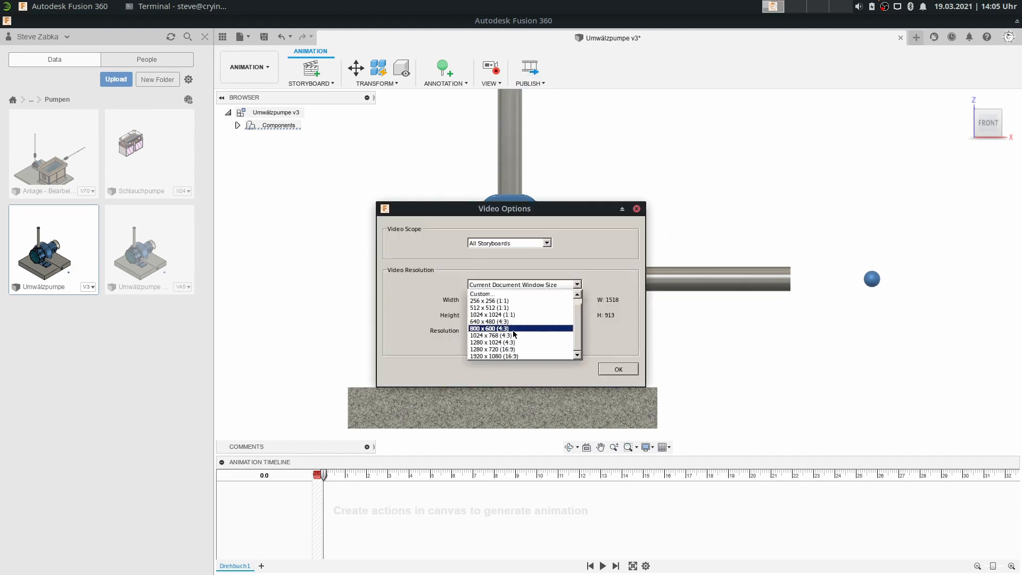
click(512, 274)
click(509, 243)
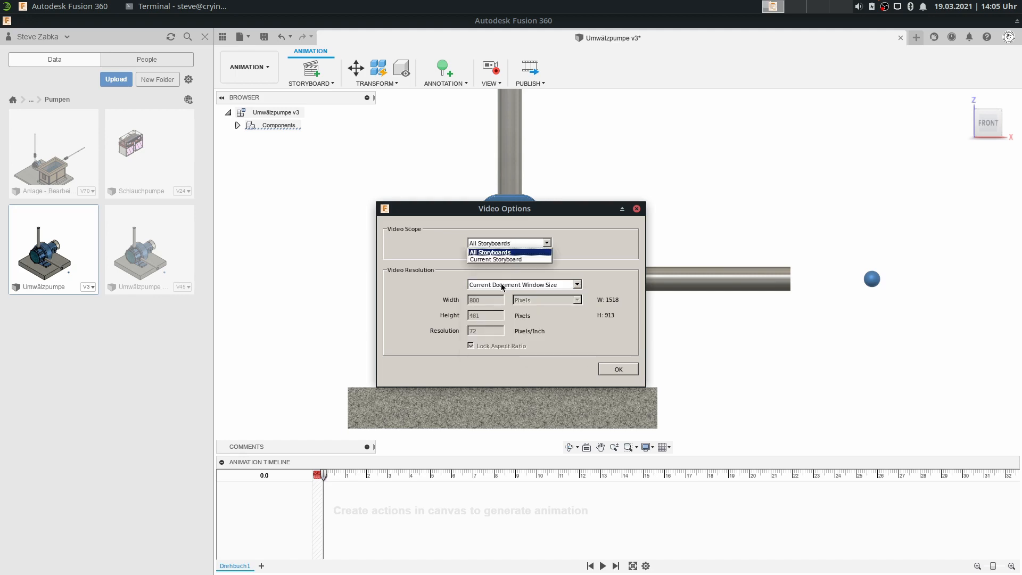
click(403, 289)
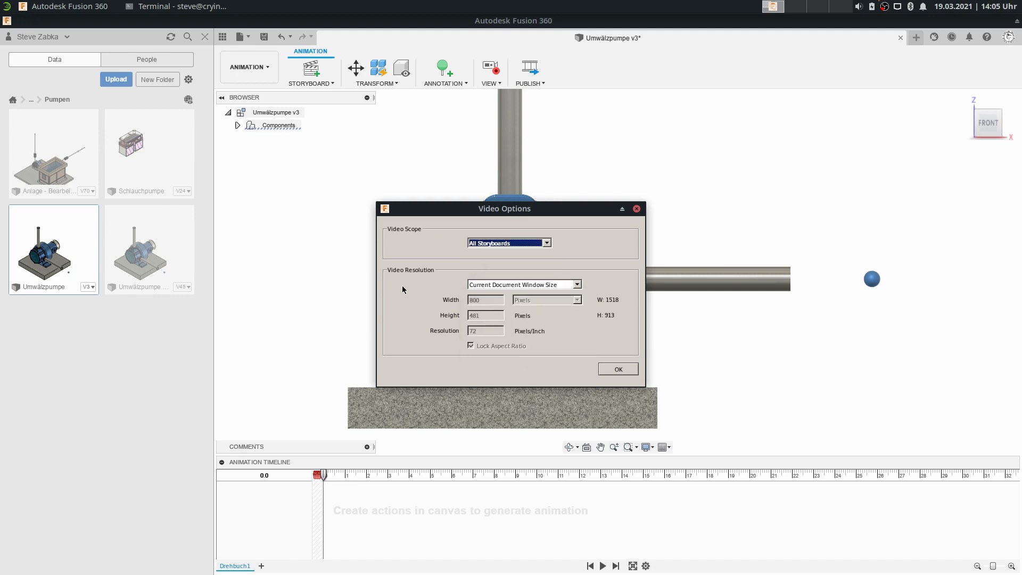
click(637, 209)
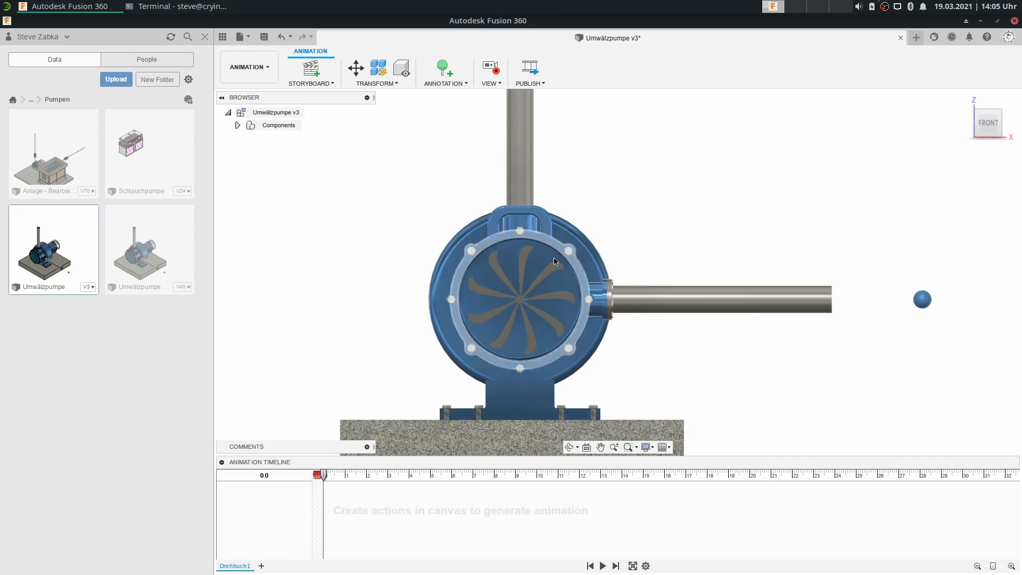
Expand the pump's component tree and select Component1:1, the impeller, in an angled view
click(238, 126)
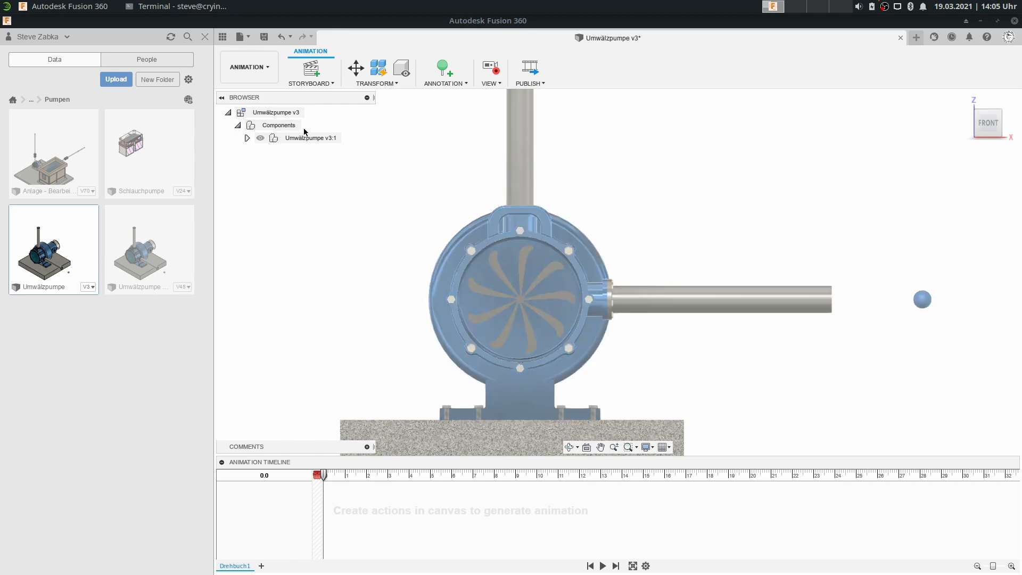
click(247, 138)
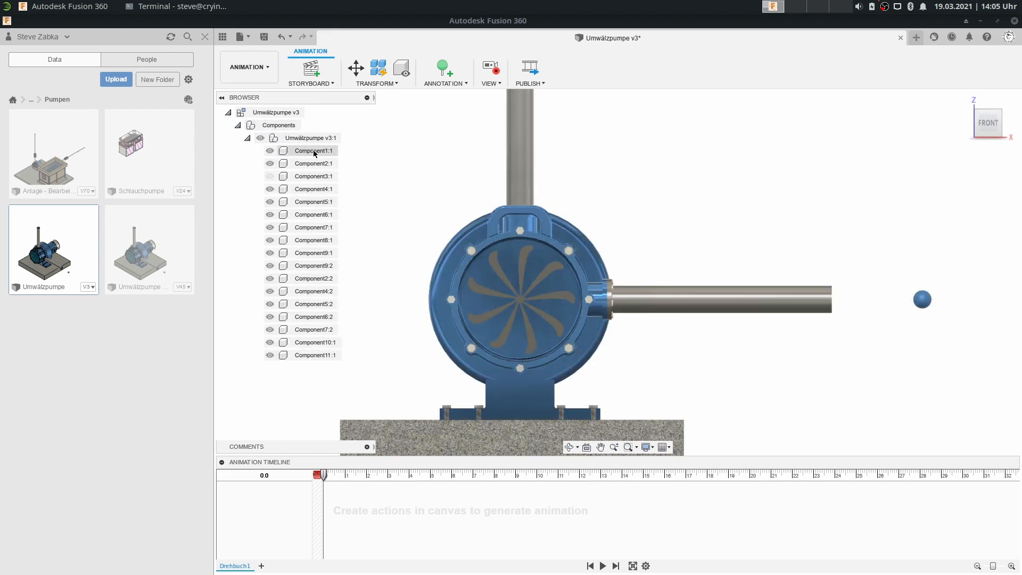
click(301, 153)
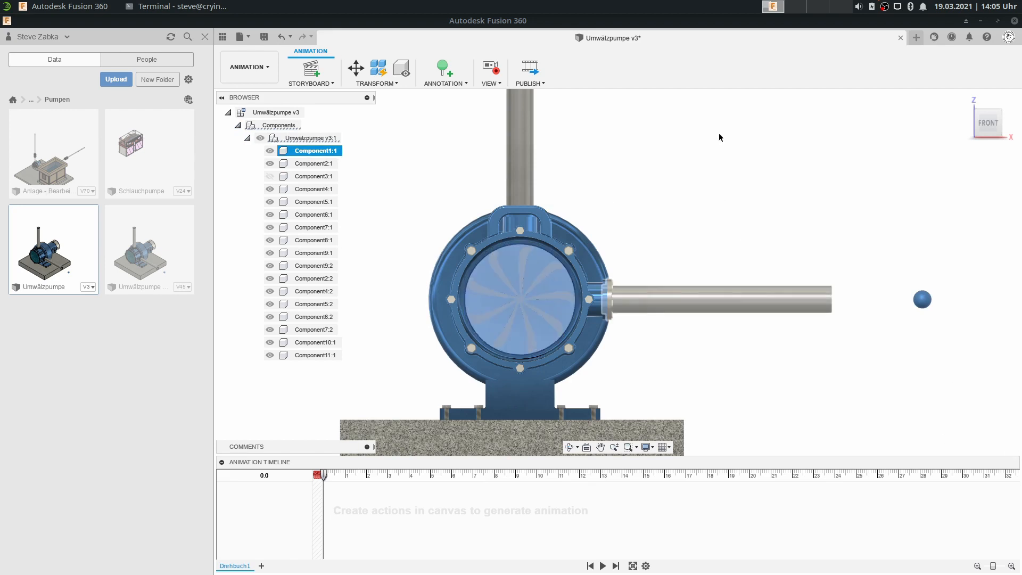
shift+middle_drag(615, 331, 617, 423)
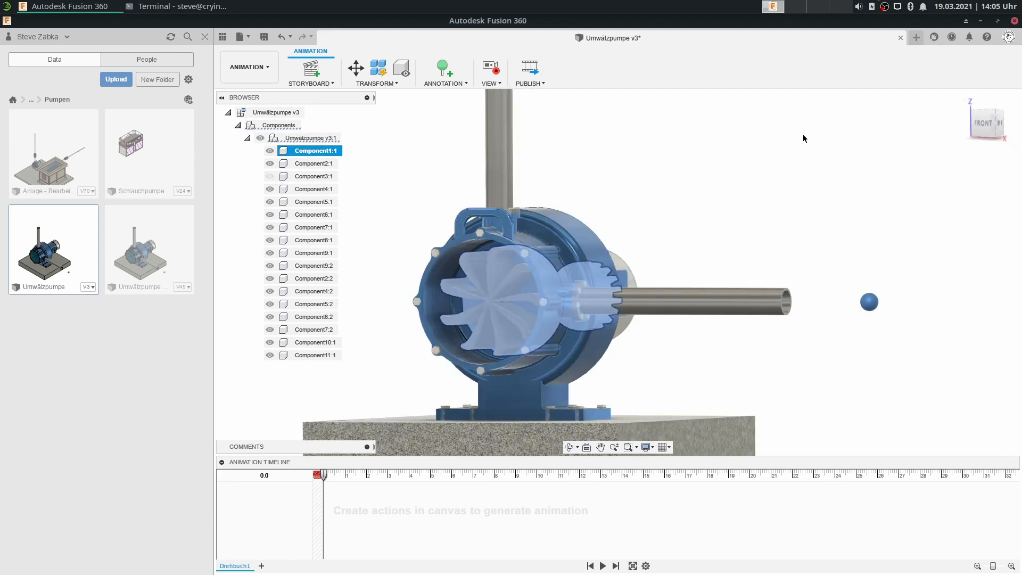
Try offsetting the impeller 400 mm along Z with Transform Components, and undo the transform
click(355, 68)
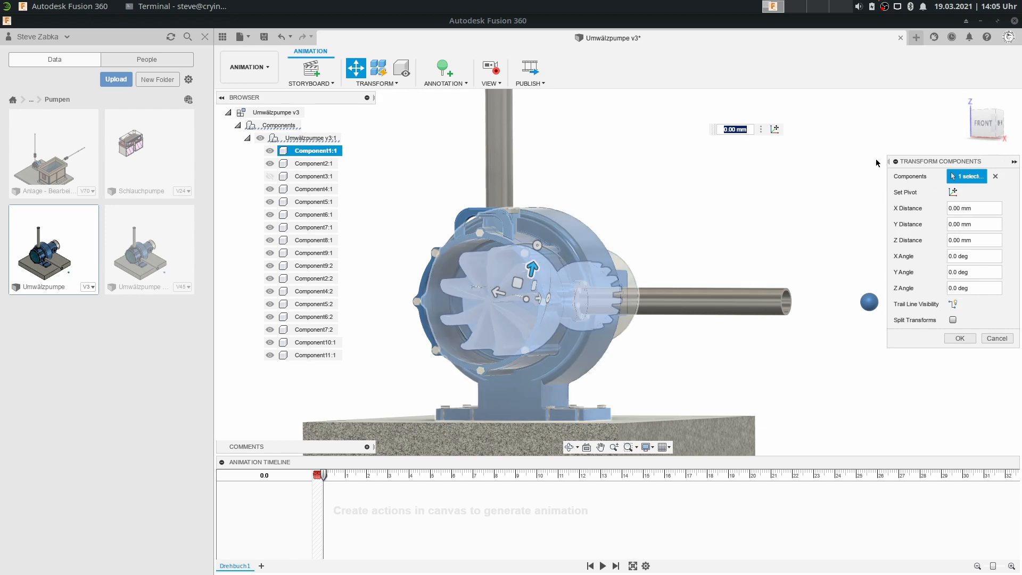
drag(928, 163, 893, 167)
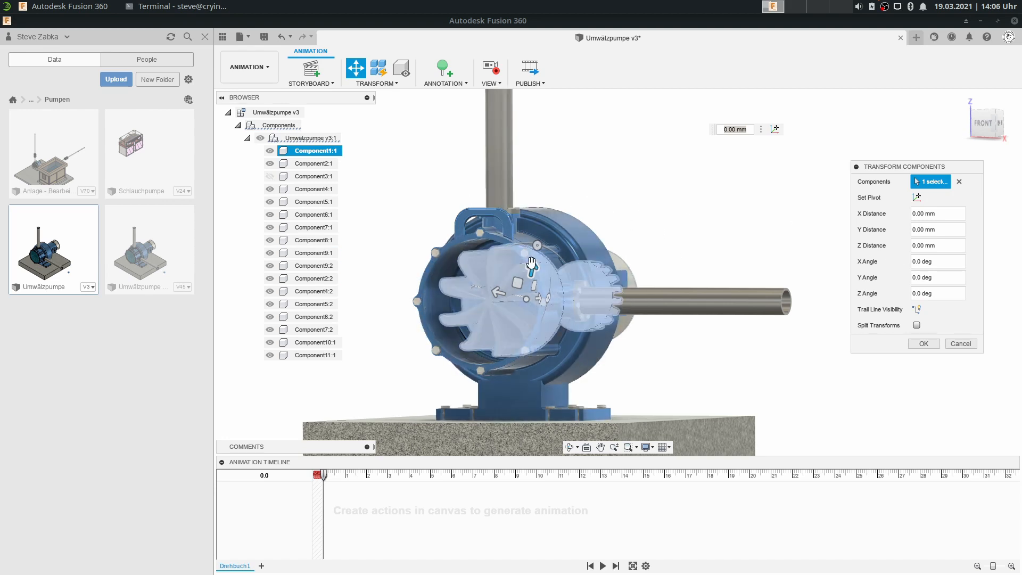
drag(531, 263, 424, 239)
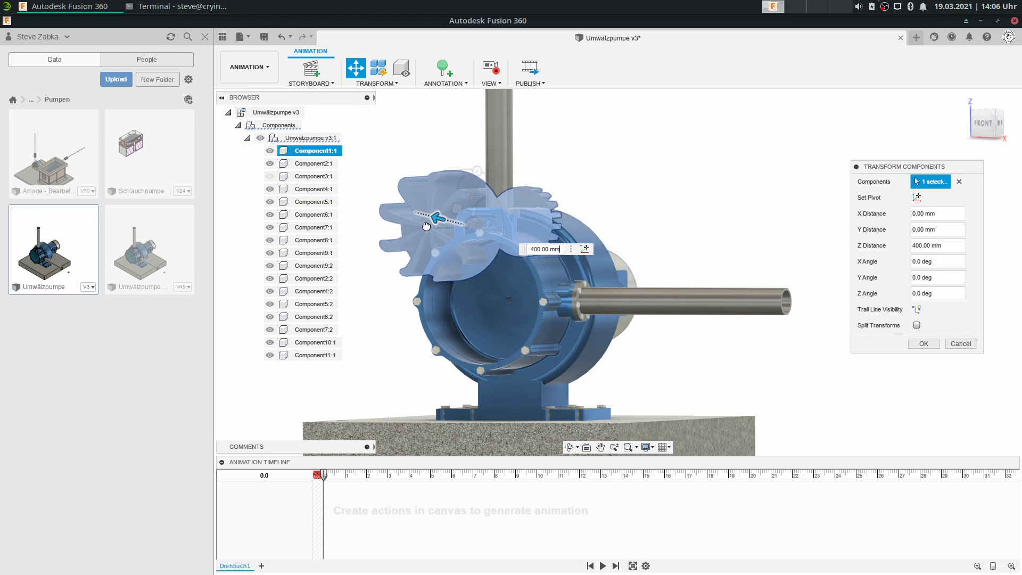
double_click(937, 245)
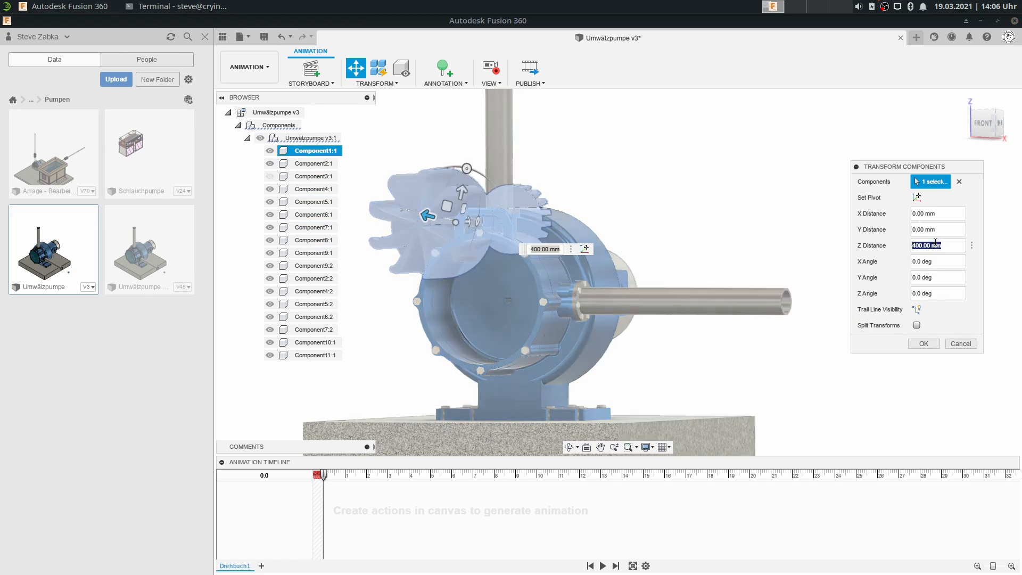
text(0)
key(Return)
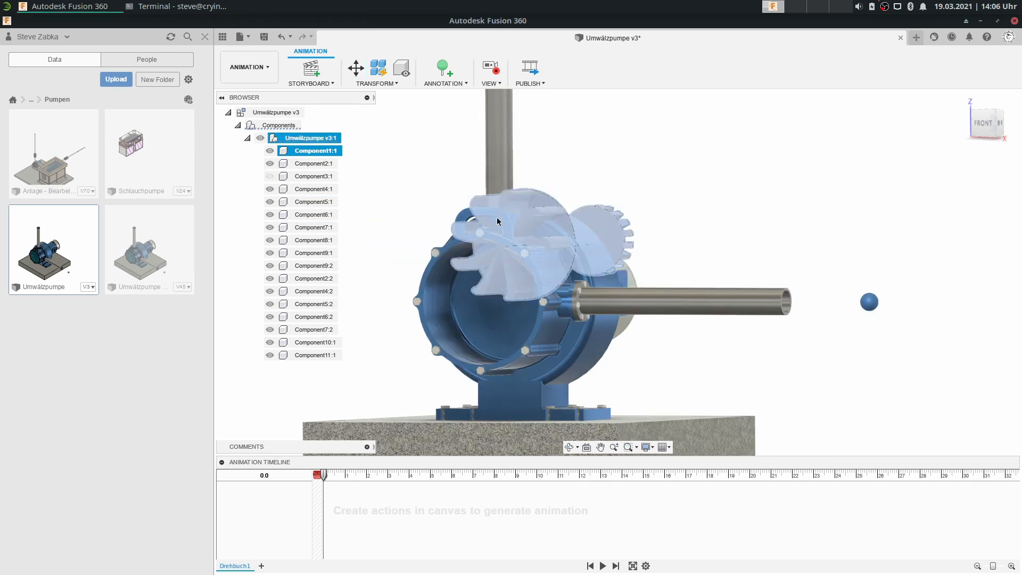
click(281, 36)
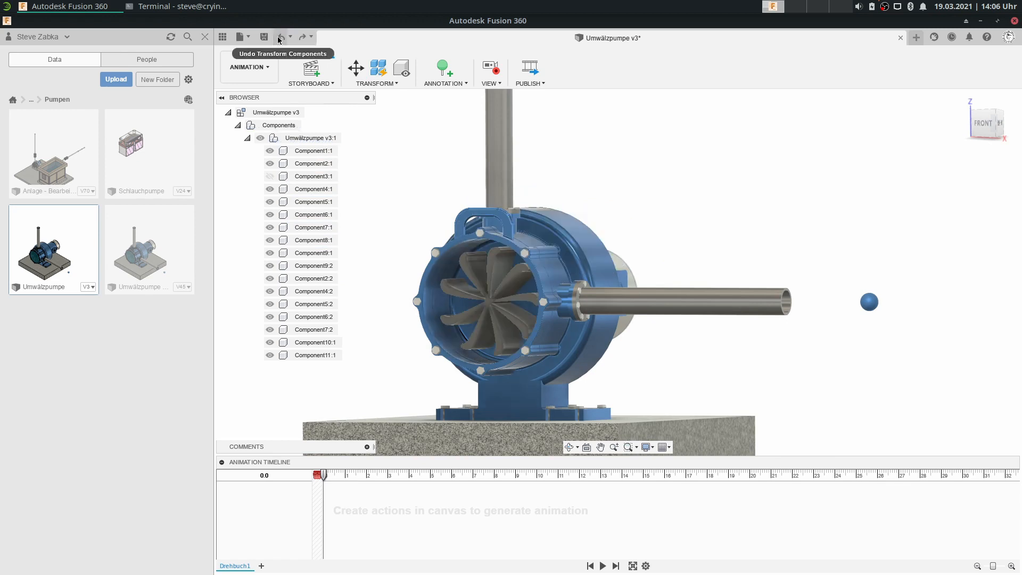
Rotate the impeller with Transform Components, trying the rotation by hand and setting the Y angle to 340 degrees
click(491, 271)
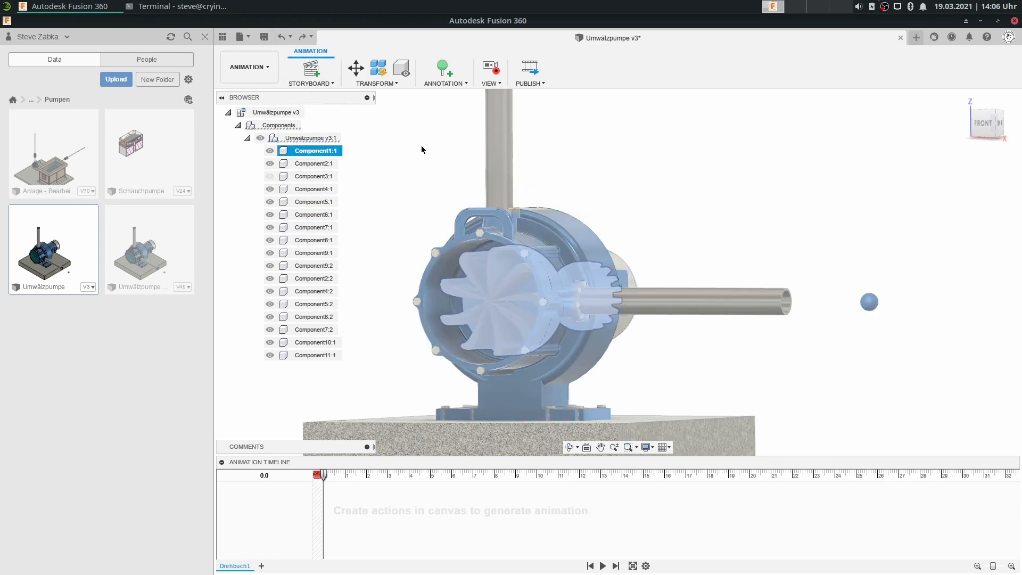
click(354, 69)
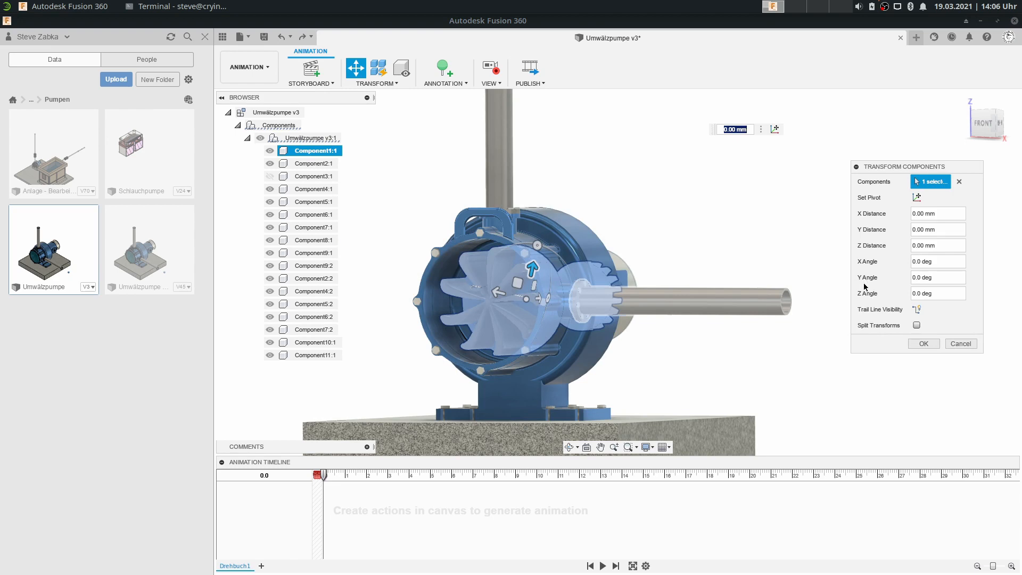
click(924, 276)
text(340)
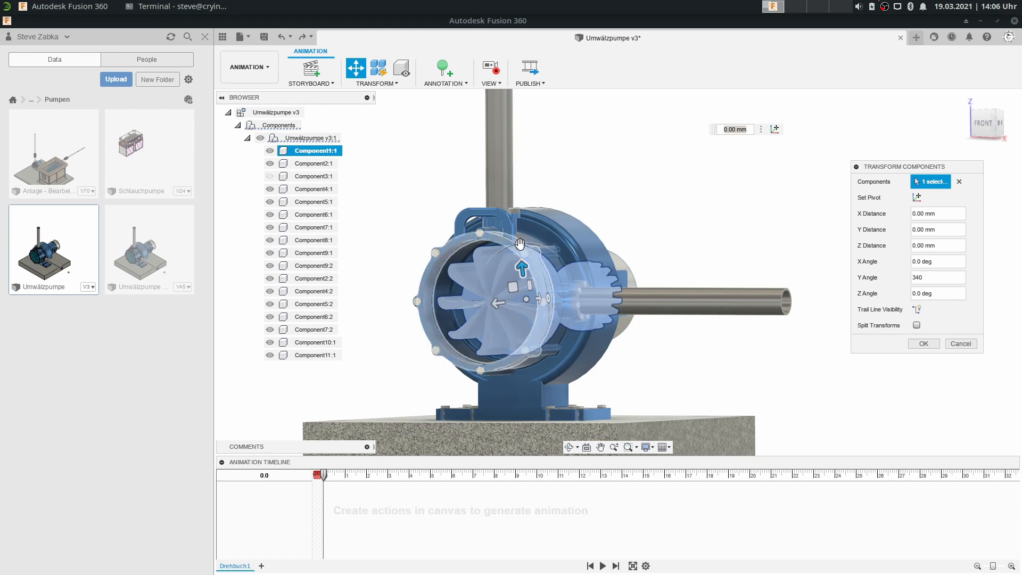
drag(519, 244, 547, 347)
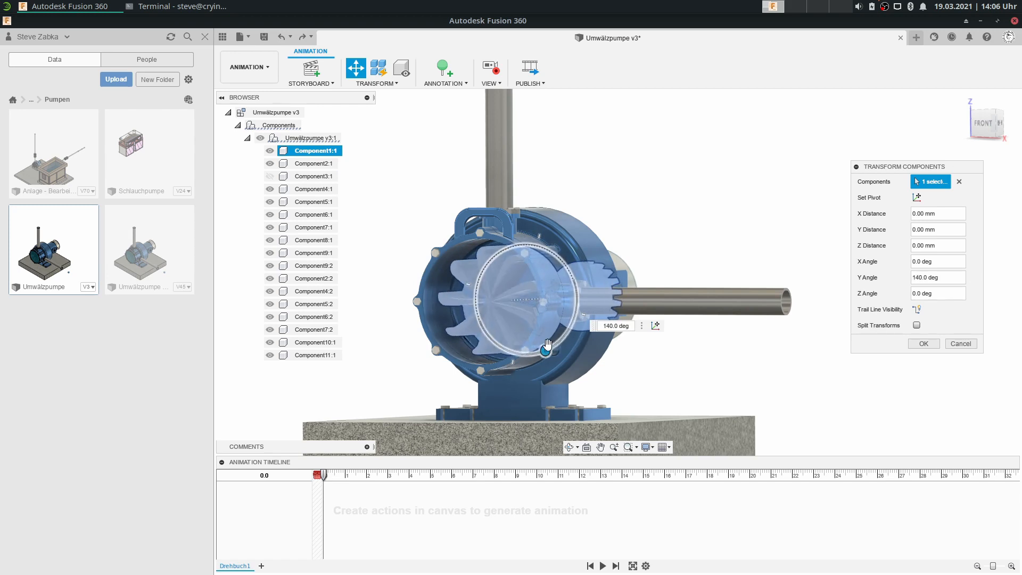
click(920, 276)
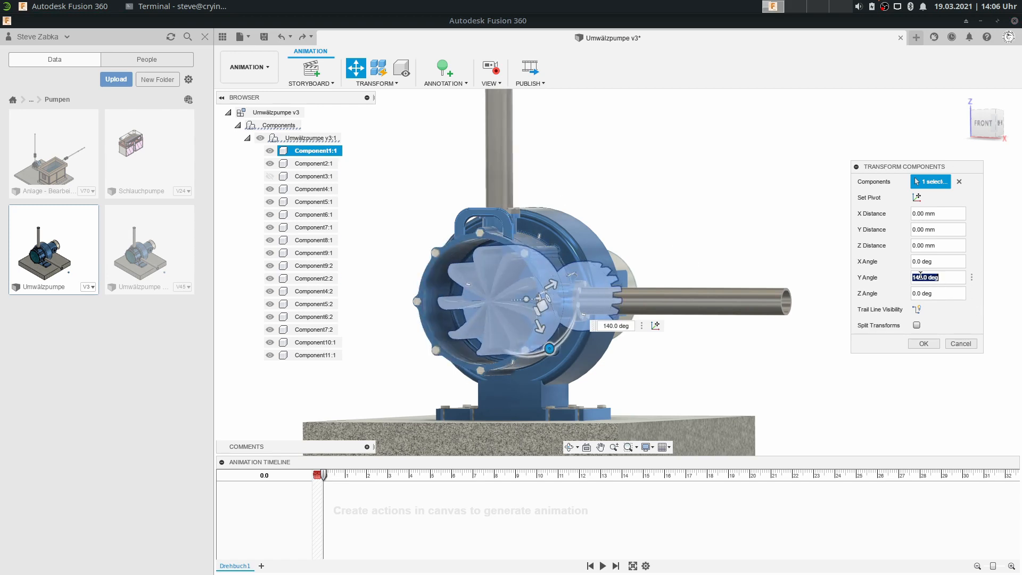
text(34)
key(Return)
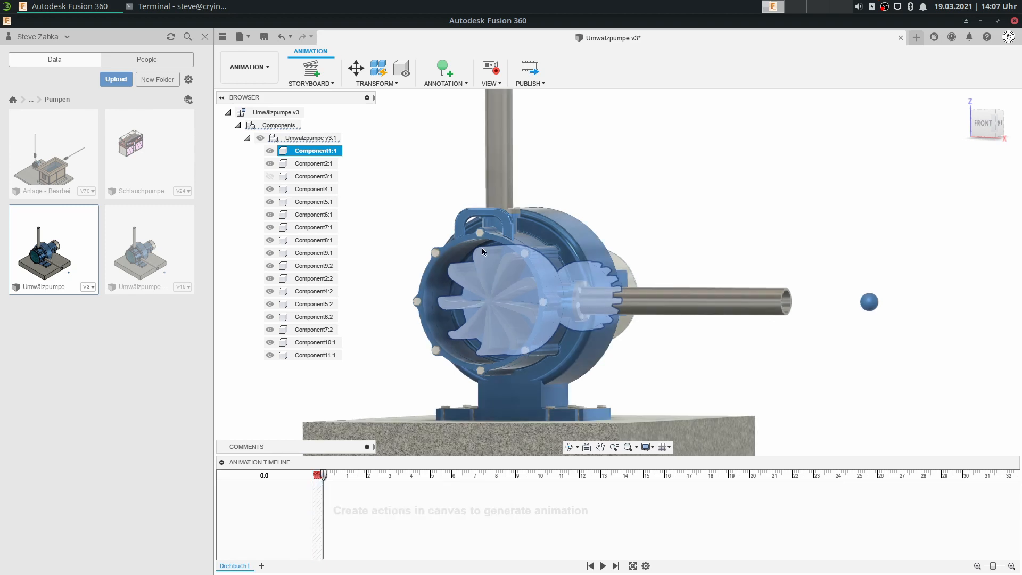
Move the animation timeline's playhead to 3.0 seconds with the impeller selected
click(487, 249)
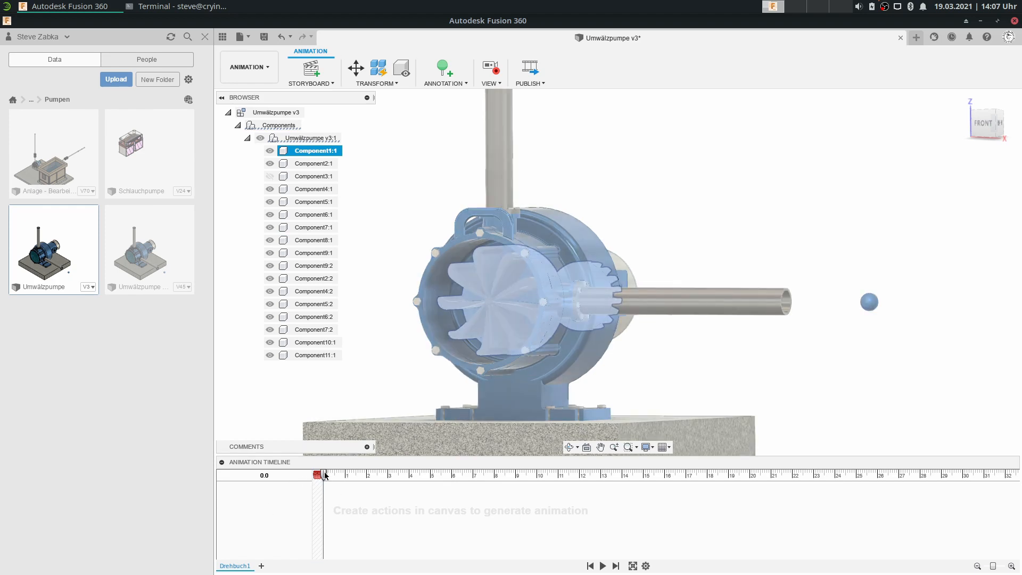
drag(327, 475, 378, 475)
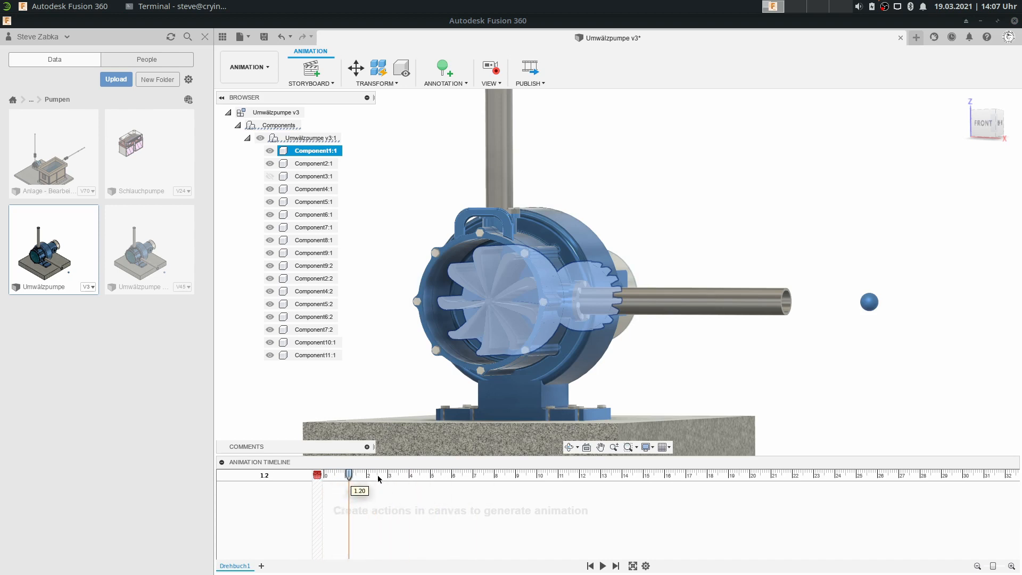
click(389, 475)
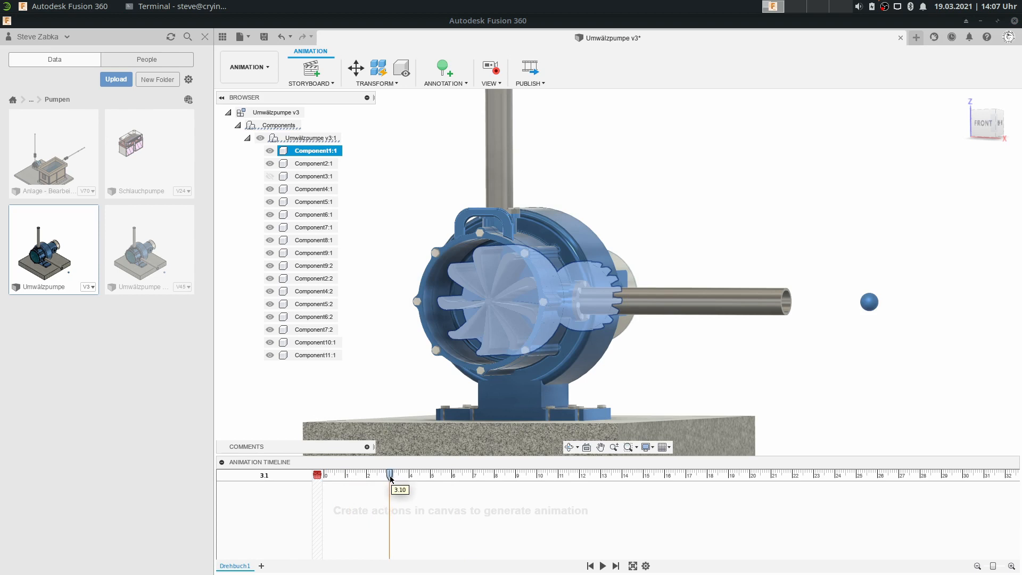
drag(390, 478, 388, 477)
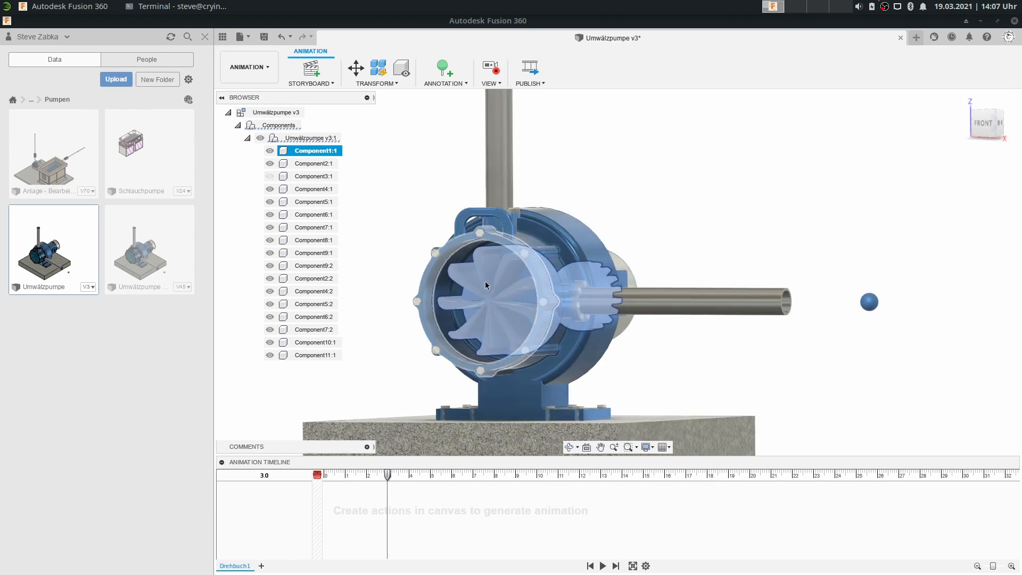
Rotate the impeller 340 degrees about Y at 3.0 seconds with Transform Components, and play the animation from the start
click(356, 68)
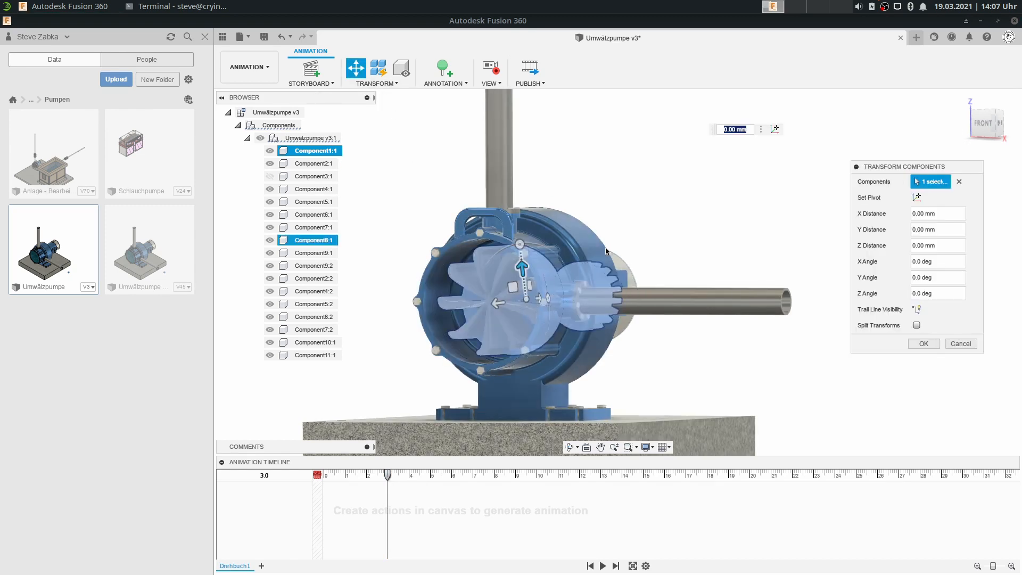
click(919, 278)
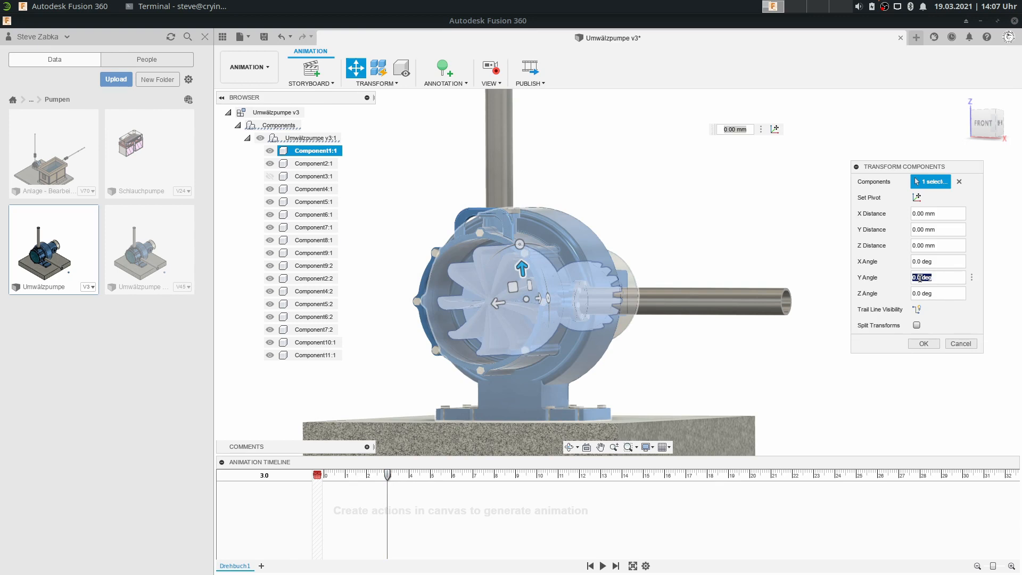
text(340)
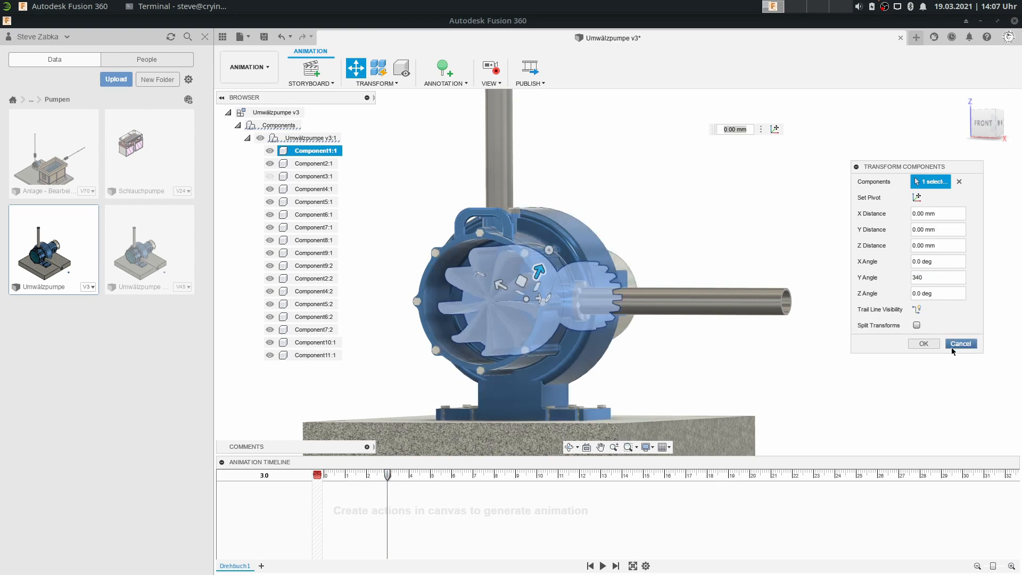
click(919, 344)
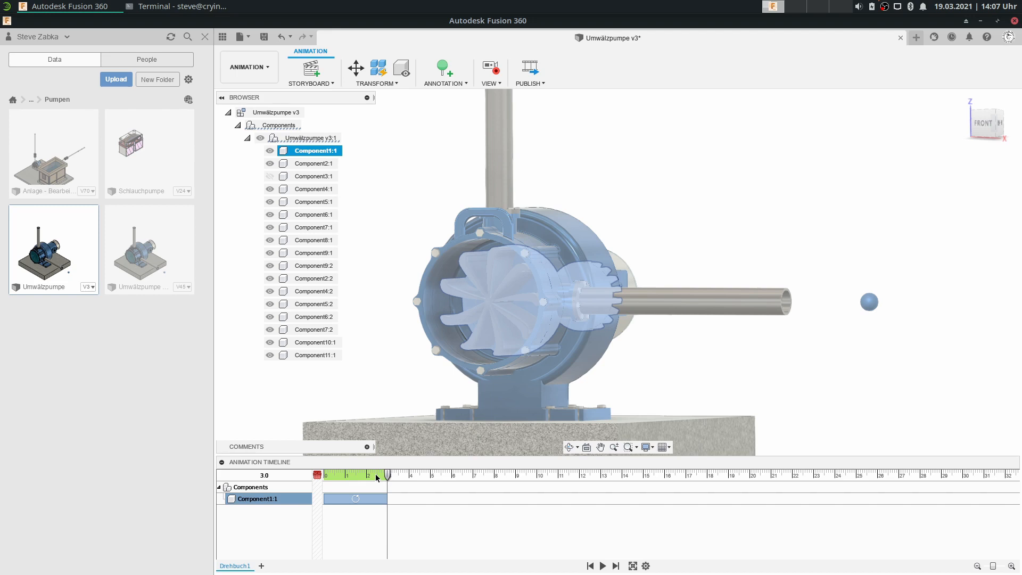
click(328, 475)
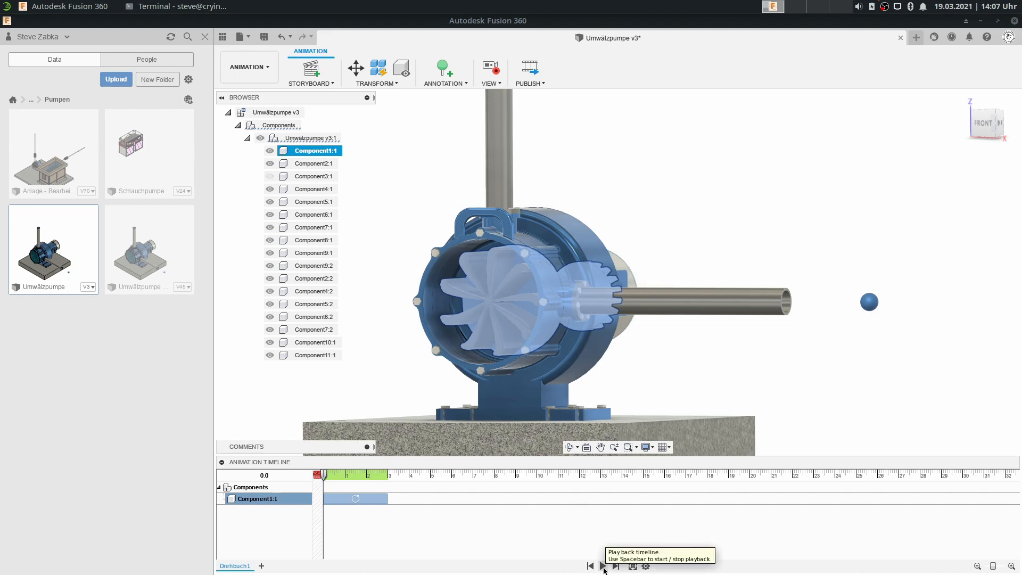
click(603, 568)
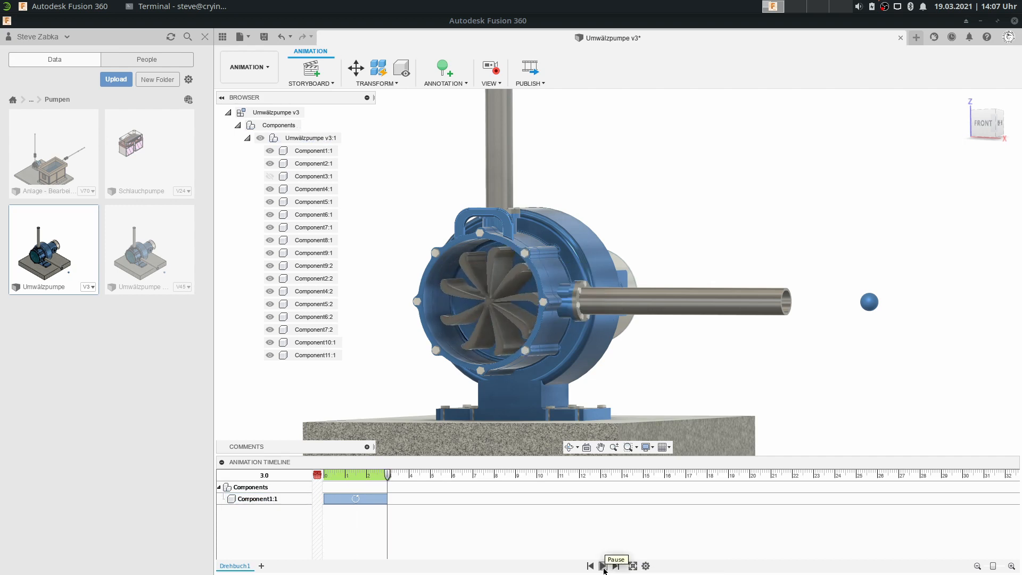
Record a camera move at 3.0 seconds to the pump's right-back corner view, and play the animation
click(995, 129)
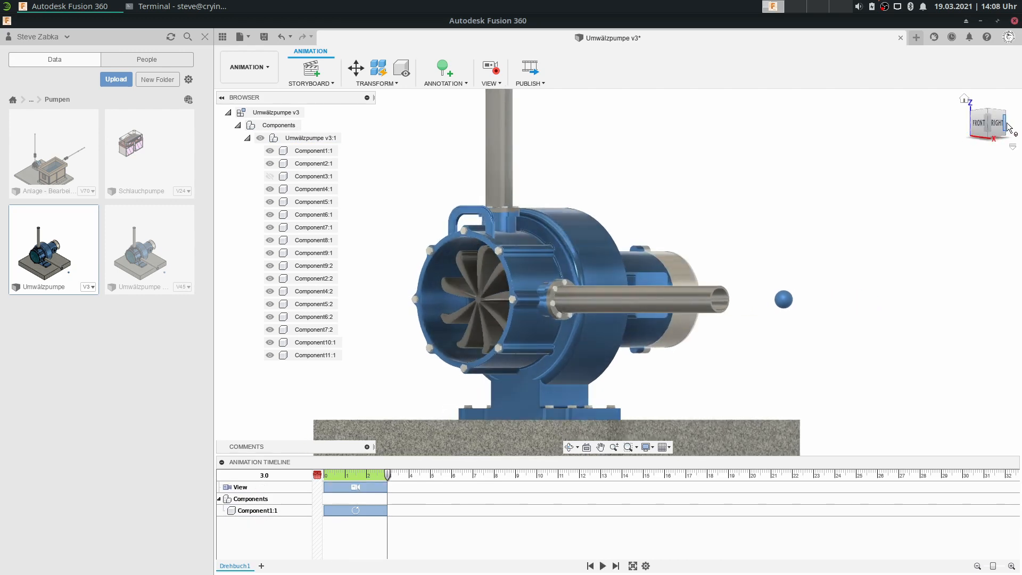
click(1008, 128)
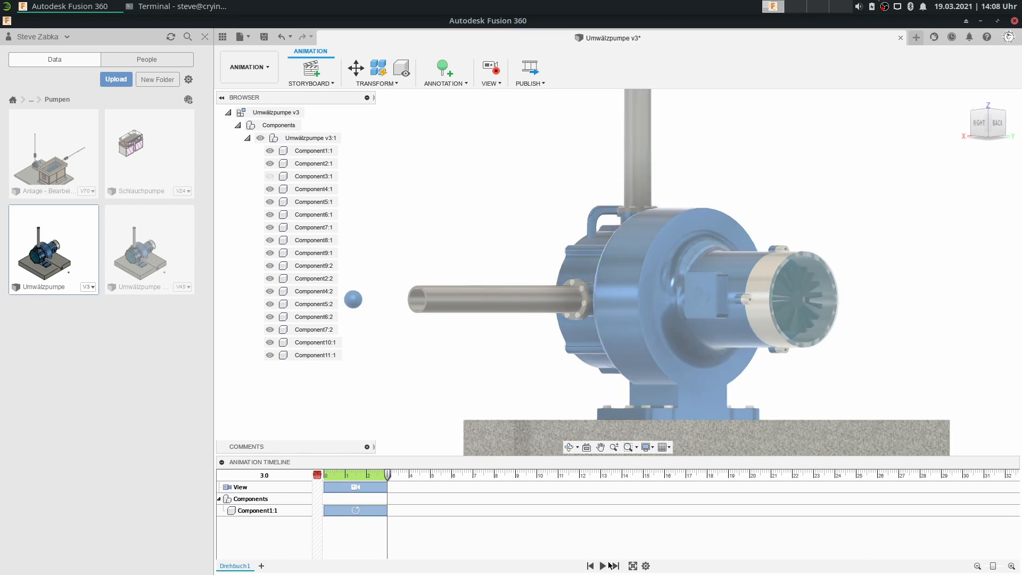
click(603, 565)
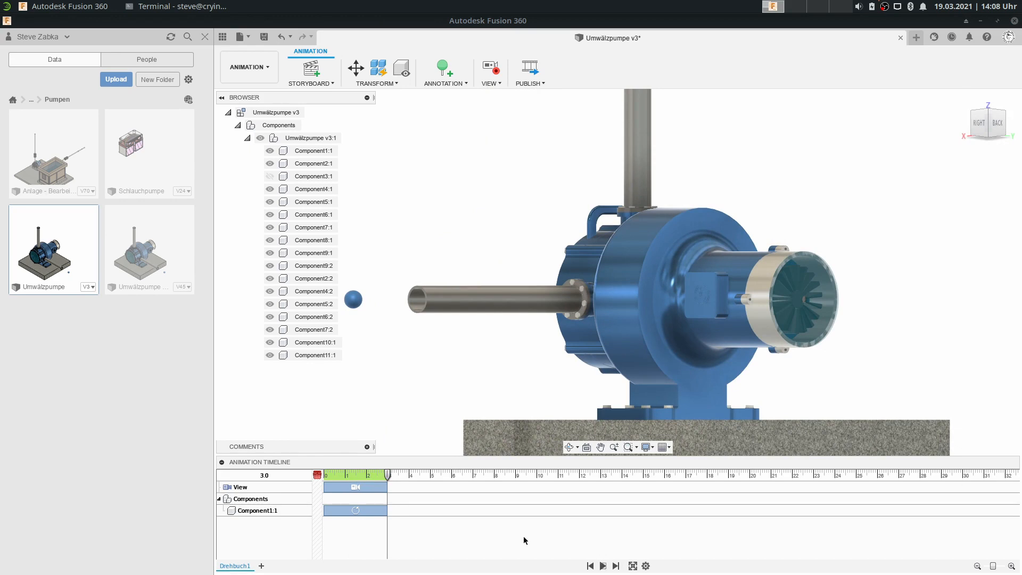
Scrub the playhead through the first three seconds to review the recorded view action, ending before the start of the timeline
click(363, 484)
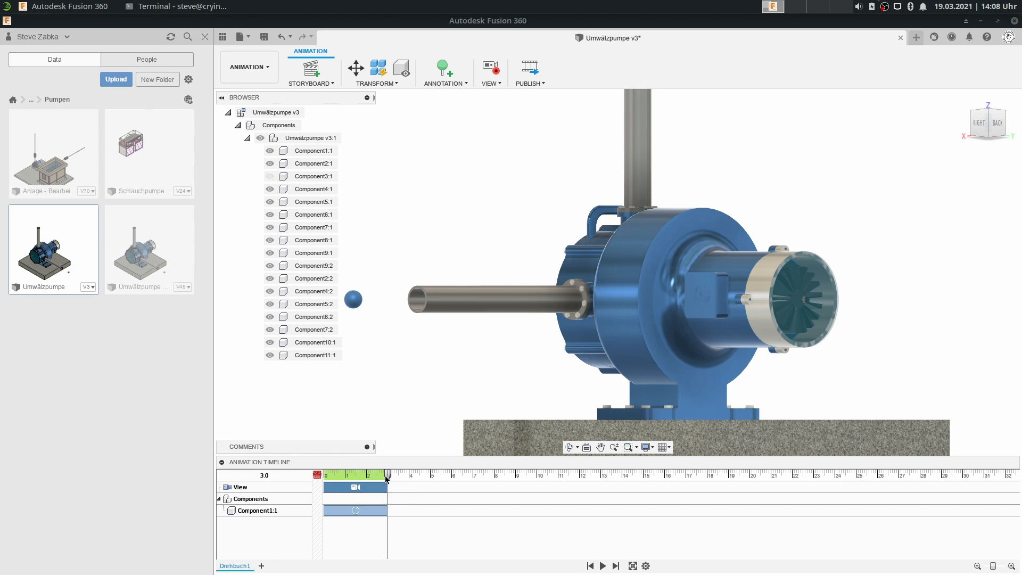
drag(387, 477, 362, 477)
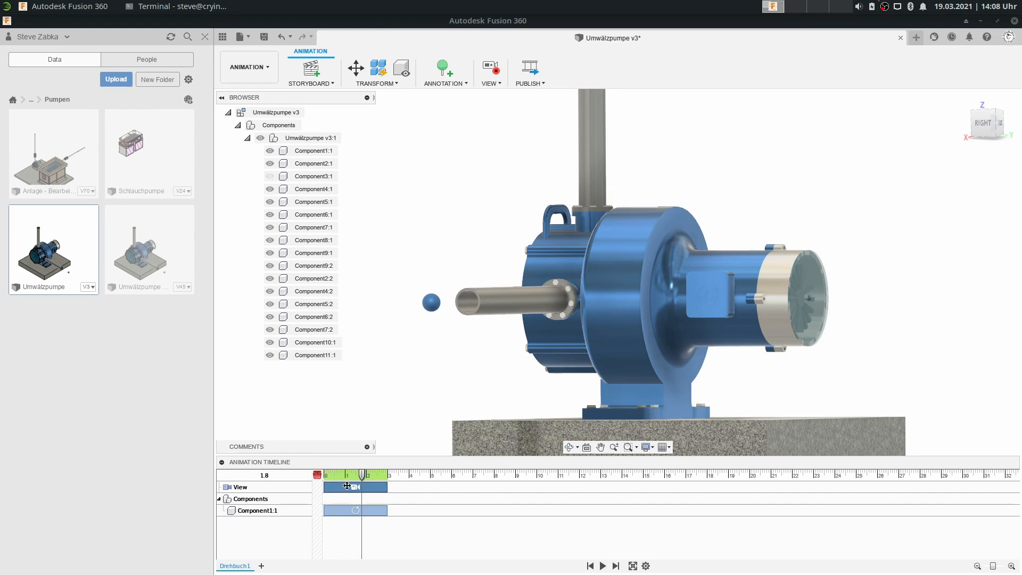
shift+middle_drag(432, 488, 798, 468)
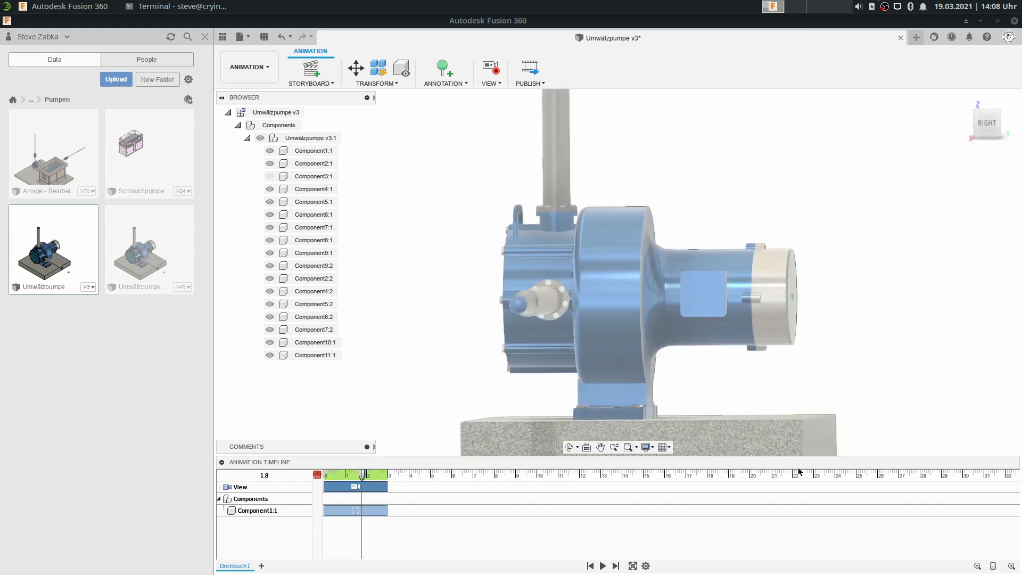
drag(363, 475, 392, 480)
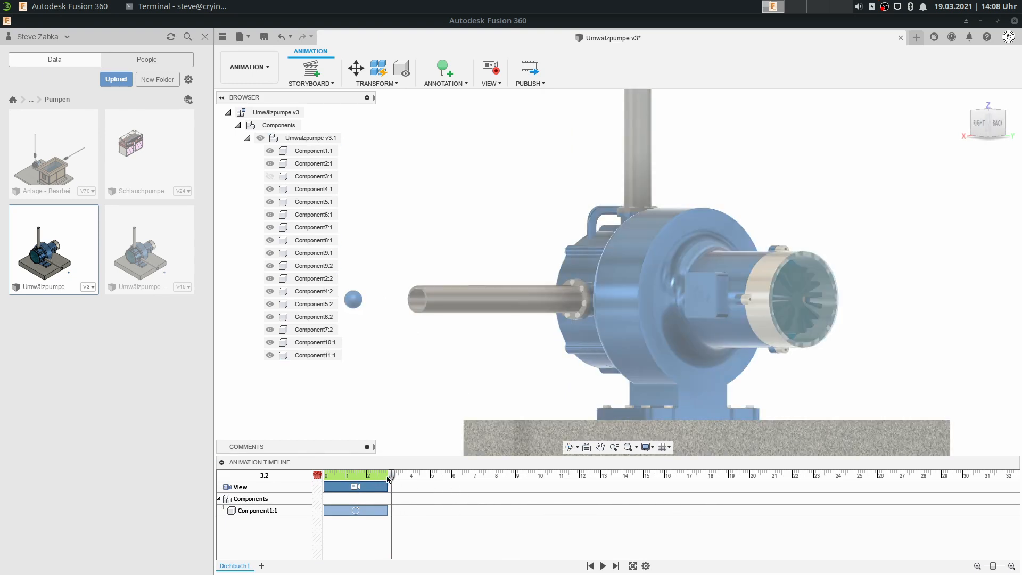
drag(388, 479, 317, 478)
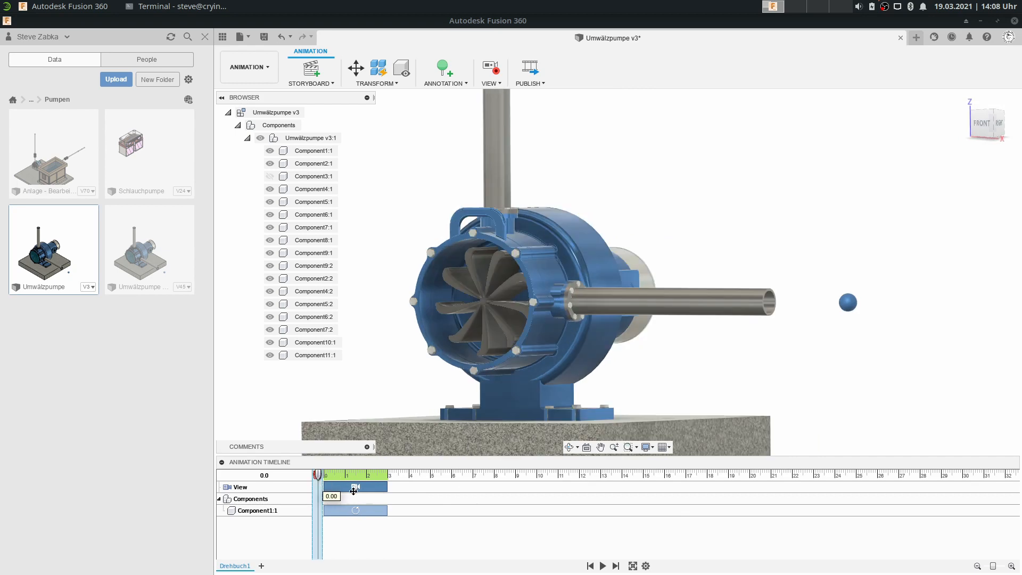
Select the impeller's rotation action in the animation timeline and show the pump from the front without recording the view
click(371, 511)
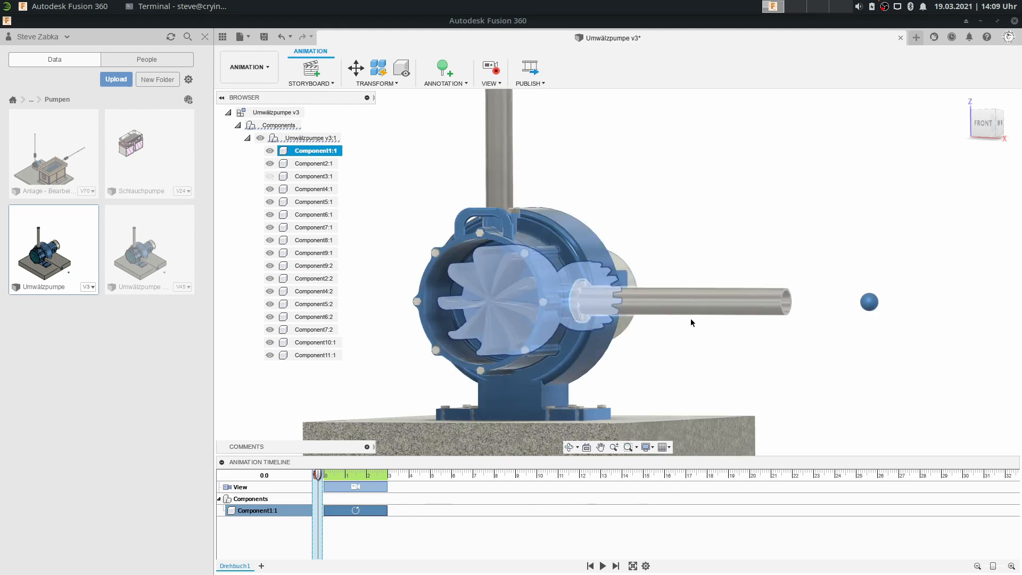
scroll(690, 315, down, 2)
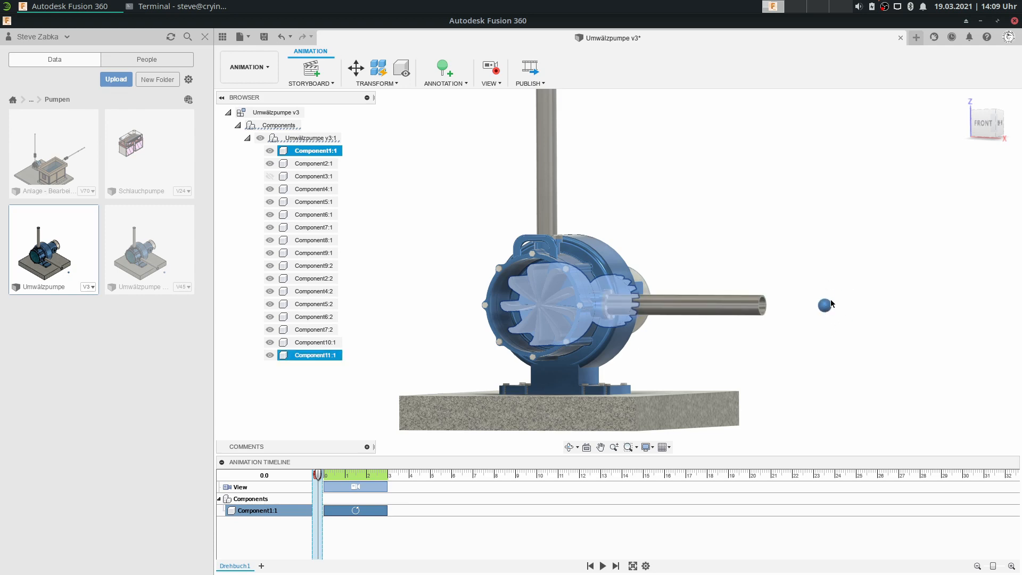
click(985, 124)
scroll(745, 332, up, 3)
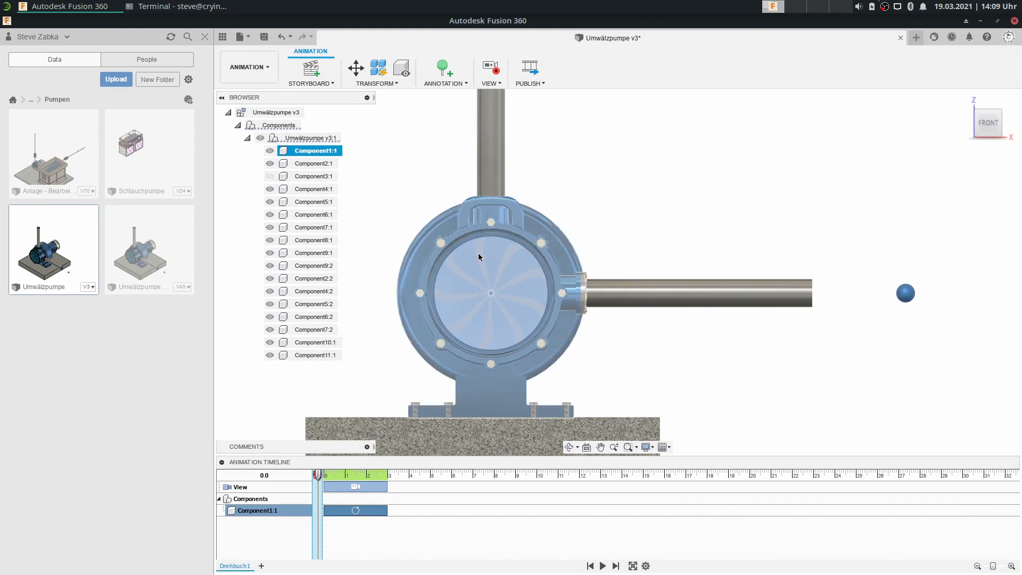
middle_drag(478, 253, 475, 378)
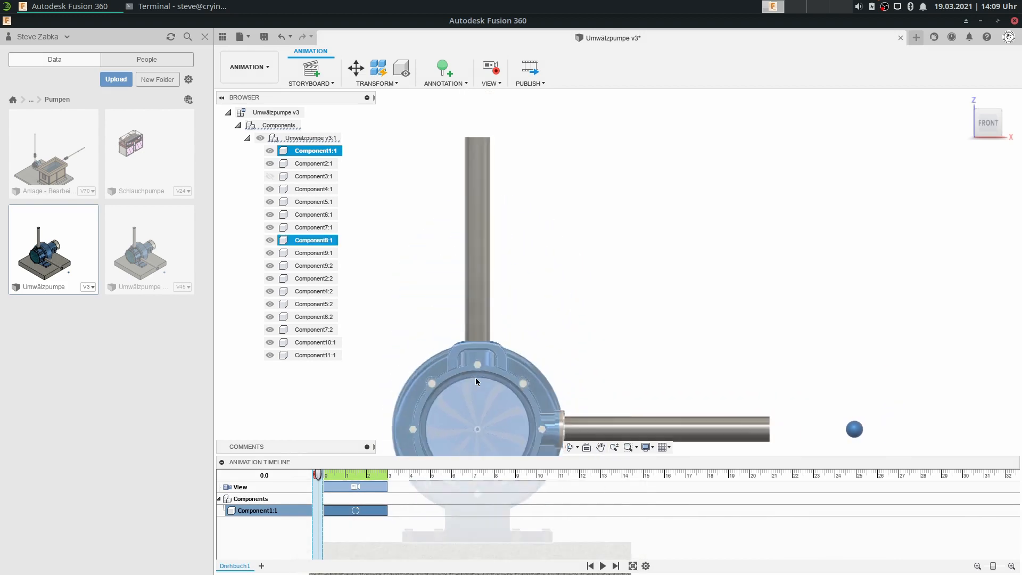
scroll(475, 379, down, 1)
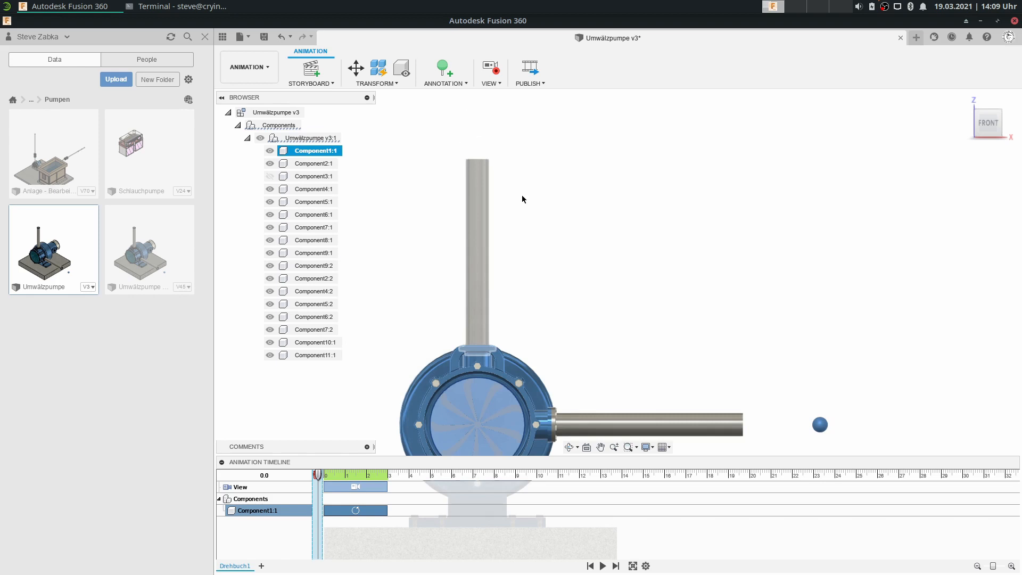
middle_drag(551, 315, 529, 218)
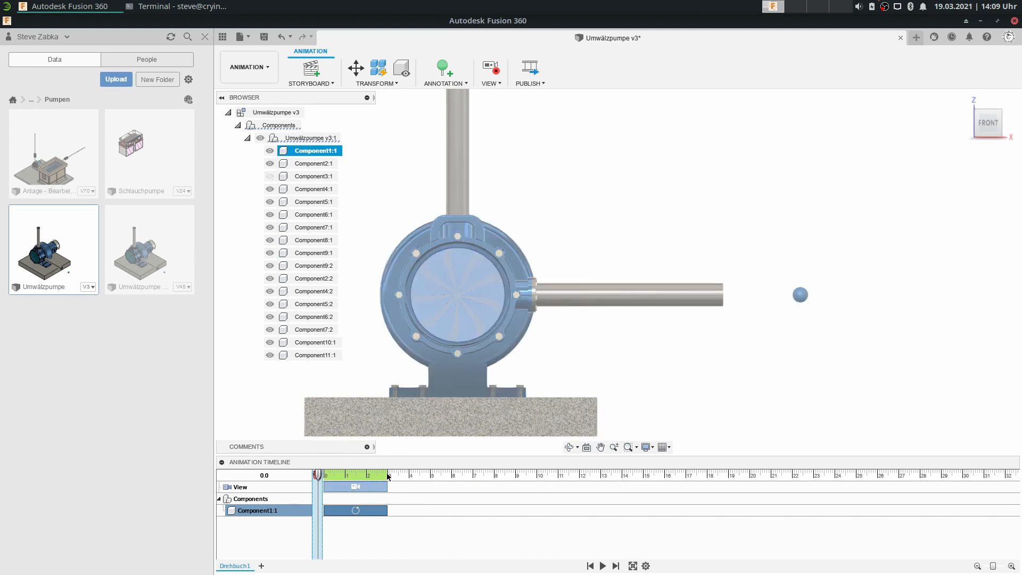
Move the playhead to 4.0 seconds and rotate the impeller by a Y angle of 340 degrees
click(388, 476)
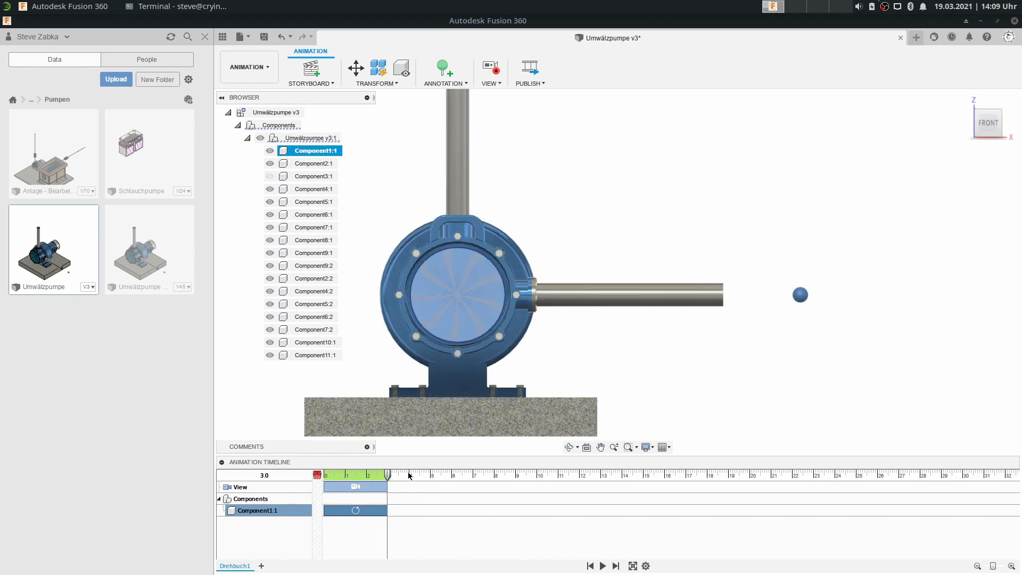
click(409, 476)
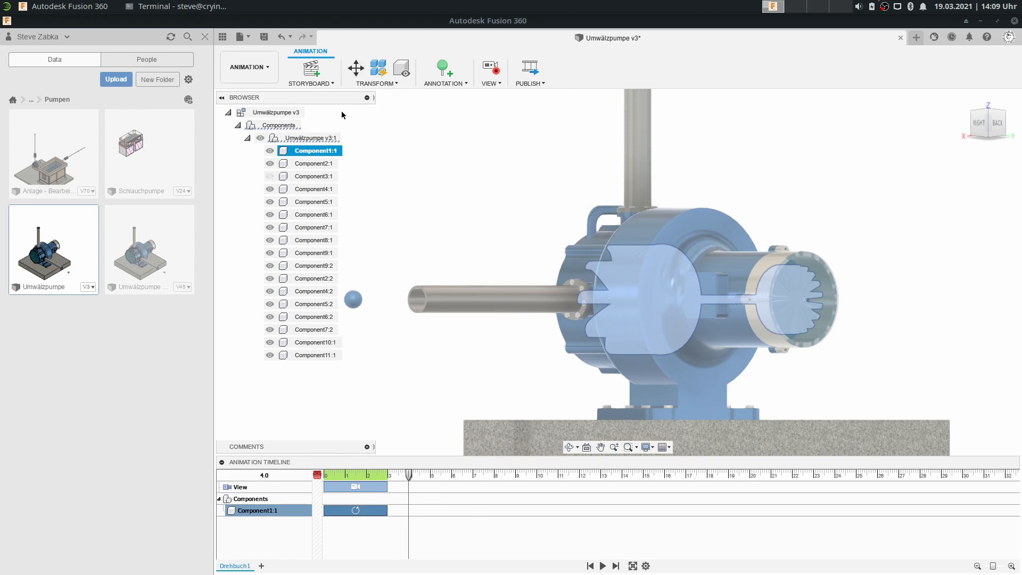
click(355, 67)
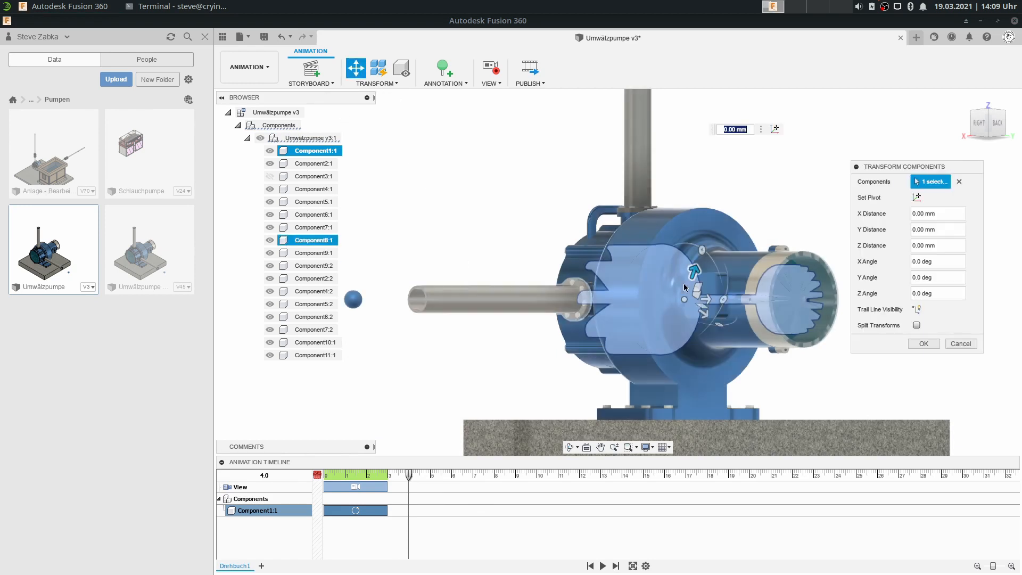
click(913, 277)
text(-4)
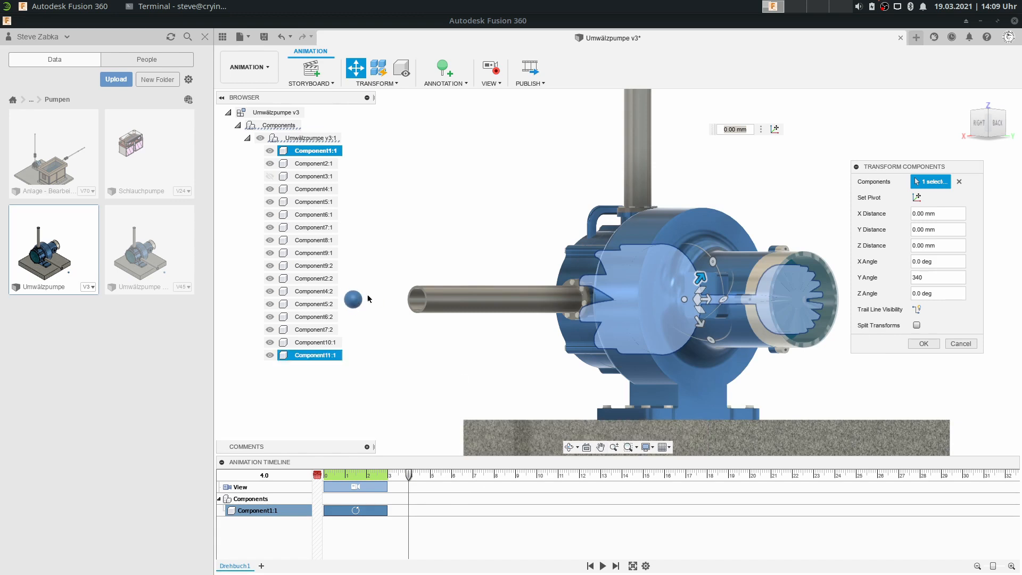
click(923, 344)
Add another 340-degree Y rotation of the impeller ending at 5.1 seconds
click(431, 475)
click(356, 68)
double_click(927, 279)
triple_click(927, 278)
text(340)
key(Return)
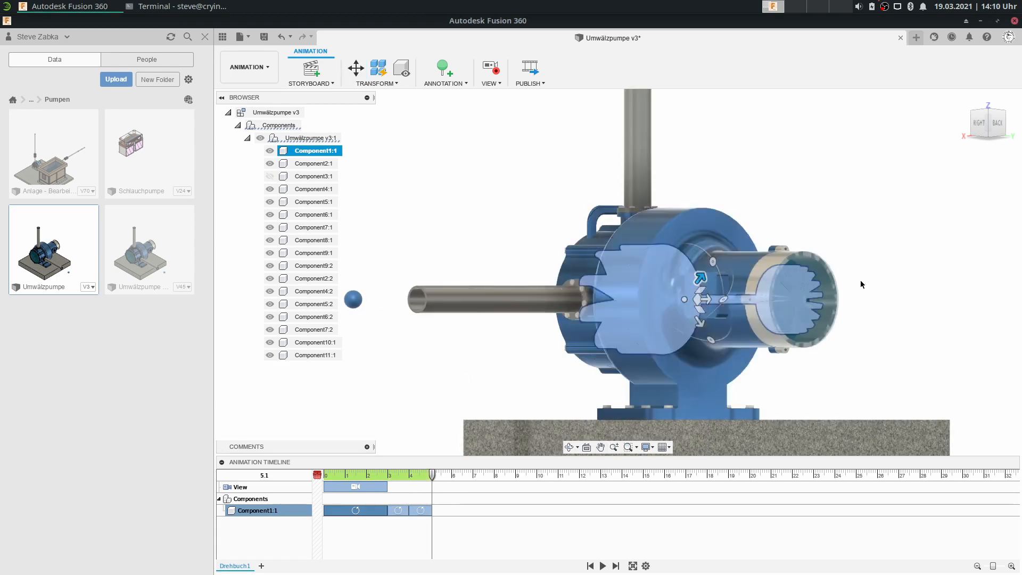
Add a 340-degree Y rotation of the impeller ending at about 6 seconds
key(m)
drag(434, 474, 453, 473)
triple_click(925, 278)
text(340)
key(Return)
Extend the impeller's motion to 7.0 seconds with a further Y rotation of 340 degrees
click(472, 474)
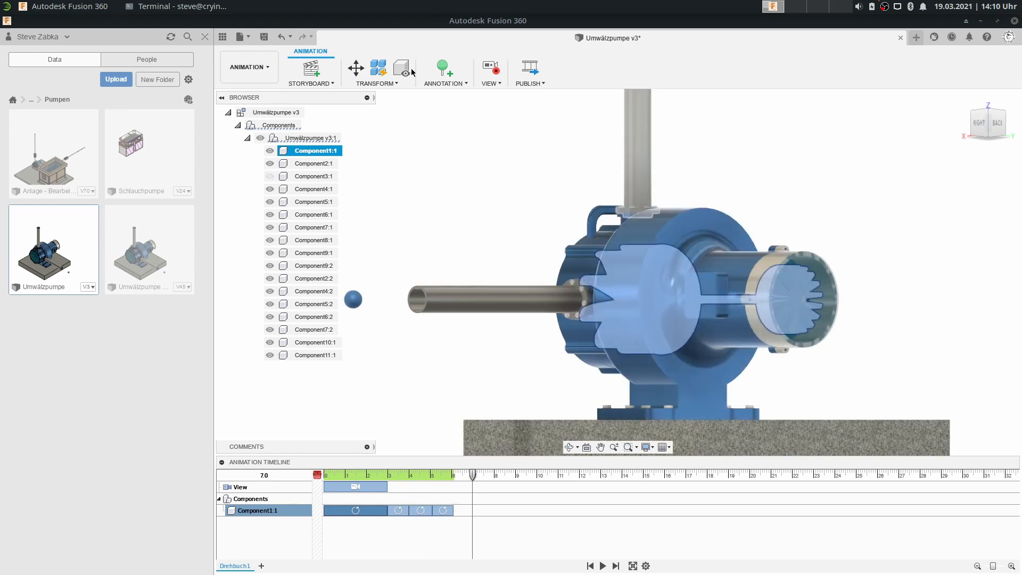
click(356, 68)
triple_click(925, 279)
text(340)
key(Return)
Place the playhead at 8.0 seconds and transform the impeller with a Y angle of 340 degrees
click(495, 474)
click(356, 68)
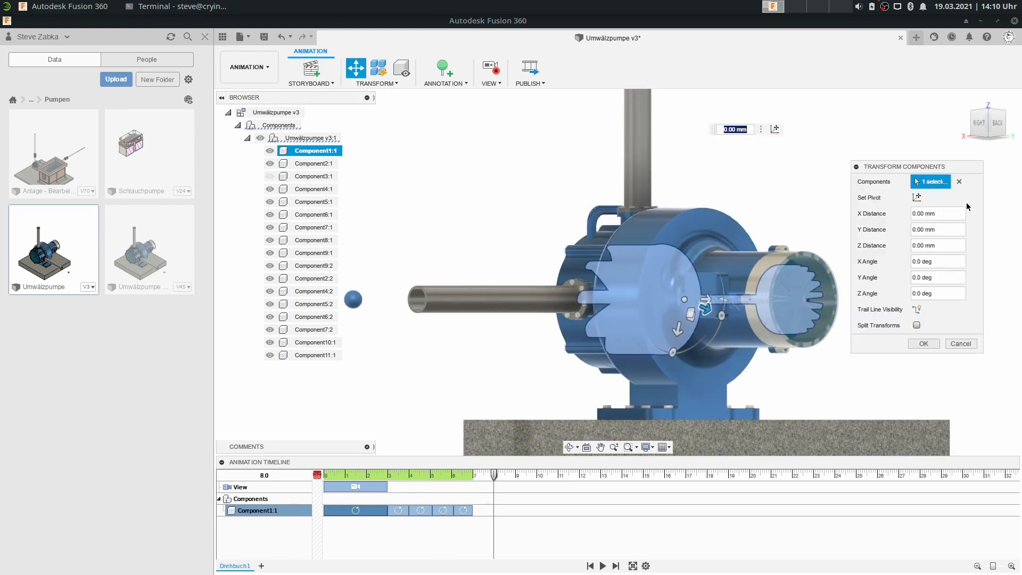
triple_click(925, 279)
text(340)
key(Return)
Add a 340-degree Y rotation of the impeller ending at 9.0 seconds
click(515, 474)
click(356, 68)
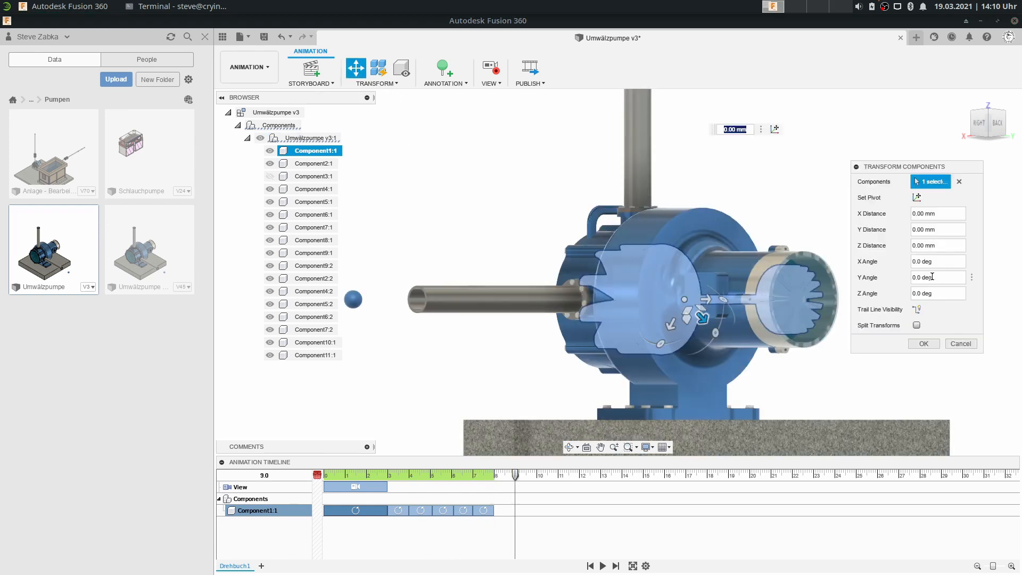
triple_click(925, 279)
text(340)
key(Return)
Set the playhead to 10.1 seconds and rotate the impeller 340 degrees about Y
click(539, 474)
click(356, 68)
triple_click(930, 278)
text(340)
key(Return)
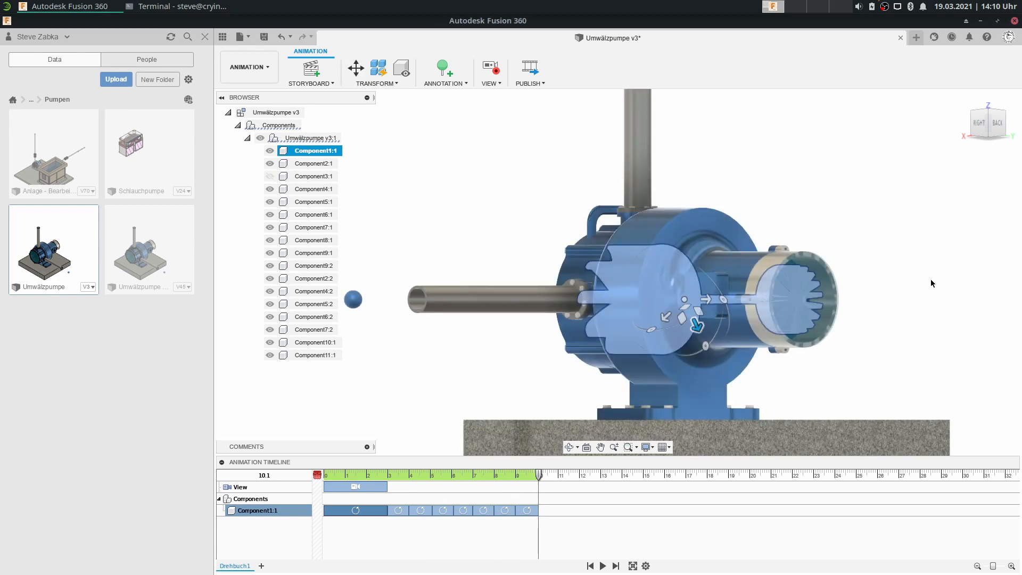
Append a 340-degree Y rotation of the impeller ending at 11.0 seconds on the timeline
click(558, 474)
click(356, 68)
triple_click(929, 277)
text(340)
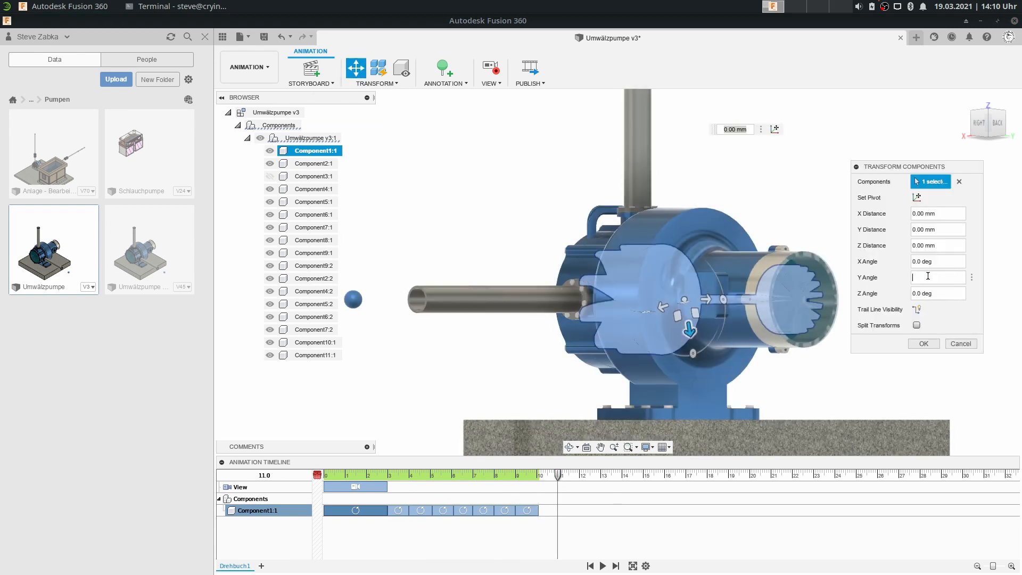
key(Return)
Continue the impeller's rotation to 12.0 seconds with a Y angle of 340 degrees
click(579, 474)
click(356, 68)
triple_click(925, 278)
text(340)
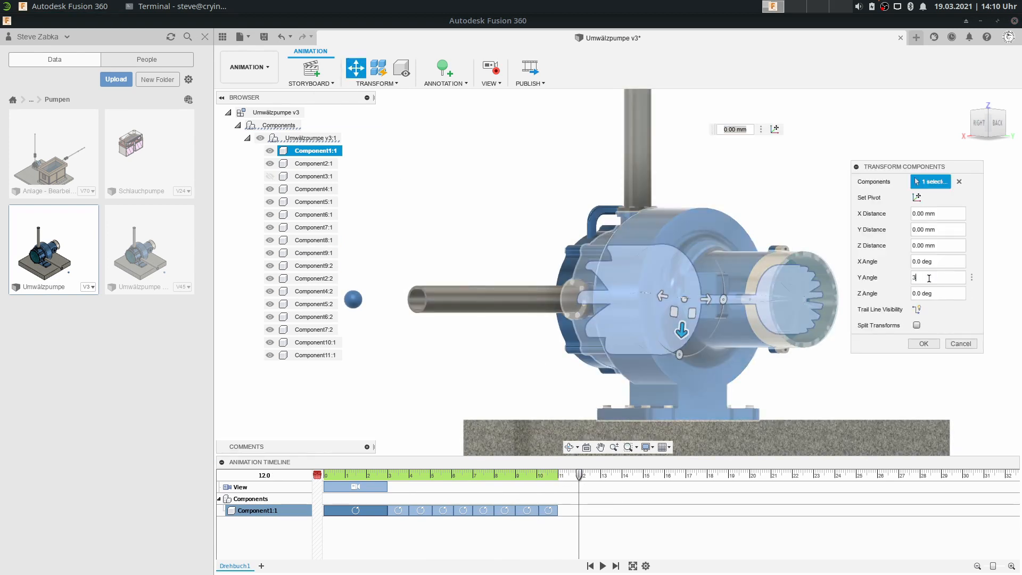
key(Return)
Rotate the impeller another 340 degrees about Y with the playhead at 13.0 seconds
click(601, 474)
click(356, 68)
triple_click(925, 277)
text(340)
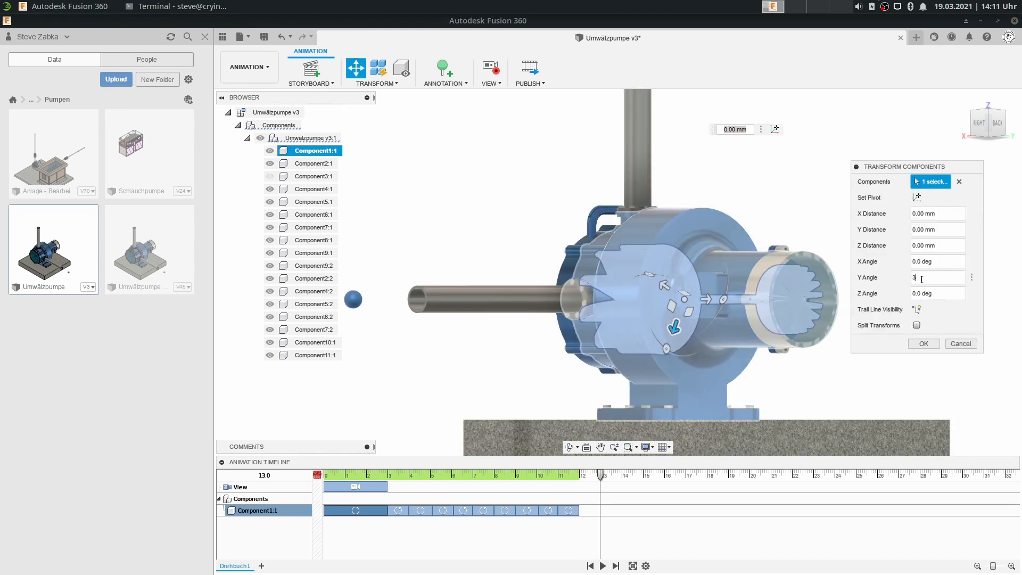
key(Return)
Add a 340-degree Y rotation of the impeller ending at 14.0 seconds
click(621, 474)
click(356, 69)
triple_click(926, 277)
text(340)
key(Return)
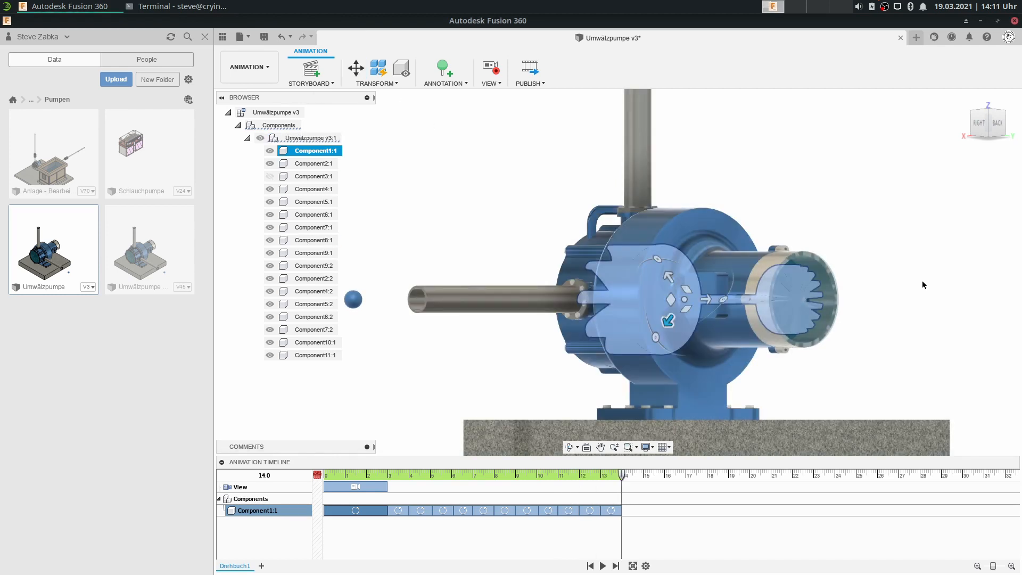
Move the playhead to about 15 seconds and rotate the impeller by a Y angle of 340 degrees
click(643, 474)
click(356, 68)
triple_click(926, 277)
text(340)
key(Return)
Rotate the impeller by a Y angle of 340 degrees with the playhead at 16.0 seconds
click(664, 474)
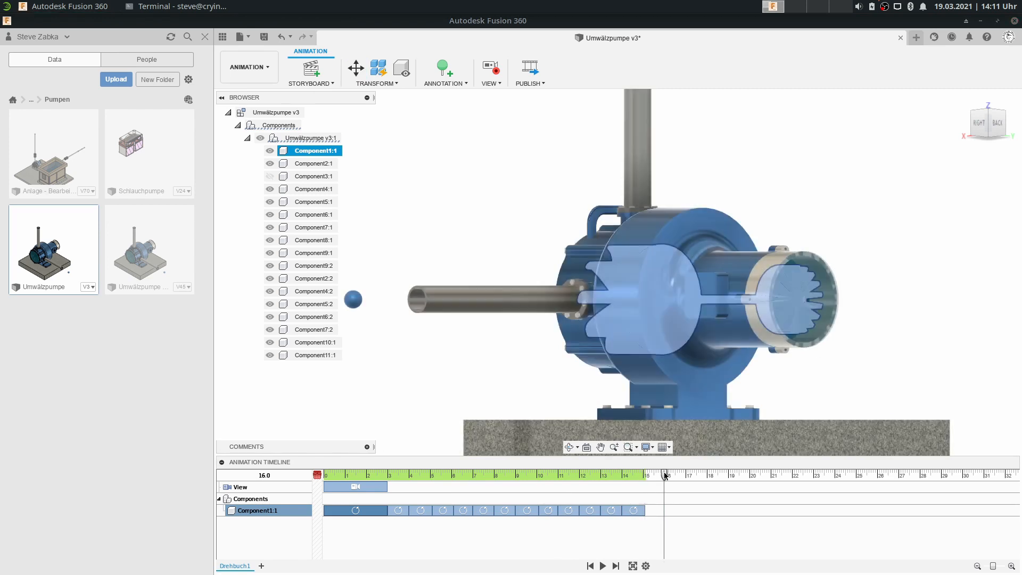
click(356, 68)
triple_click(925, 277)
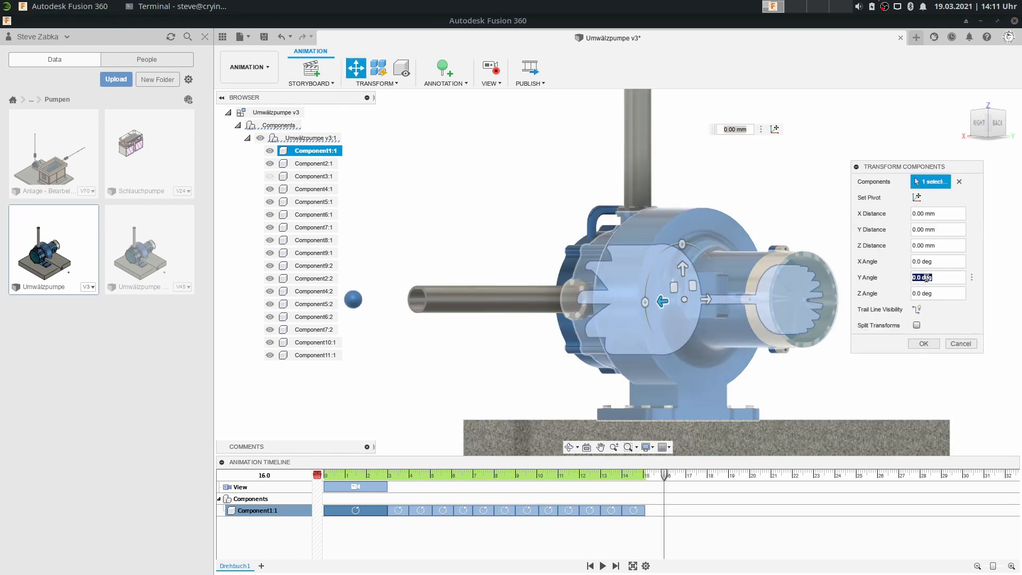
text(340)
key(Return)
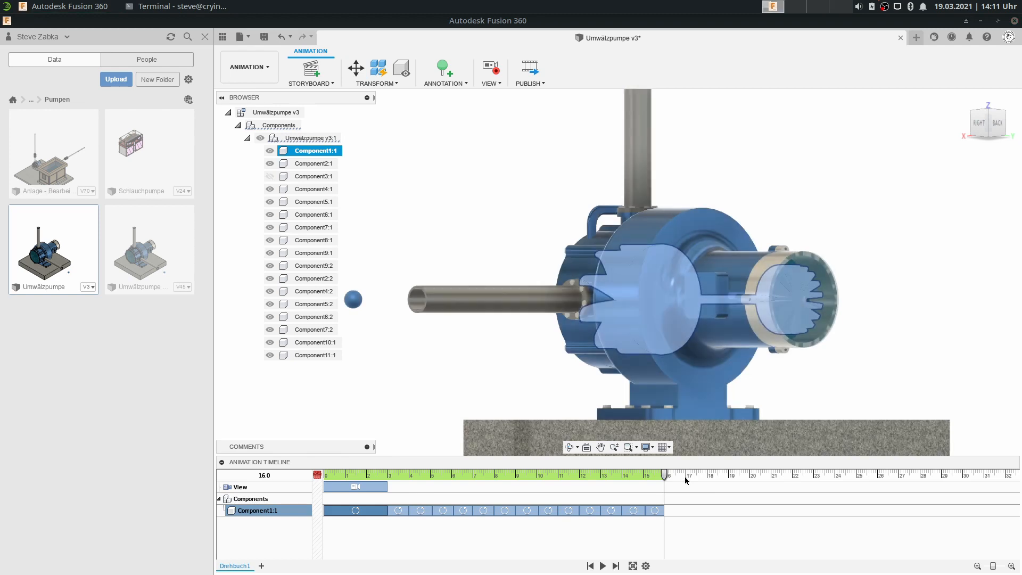
click(686, 474)
click(356, 68)
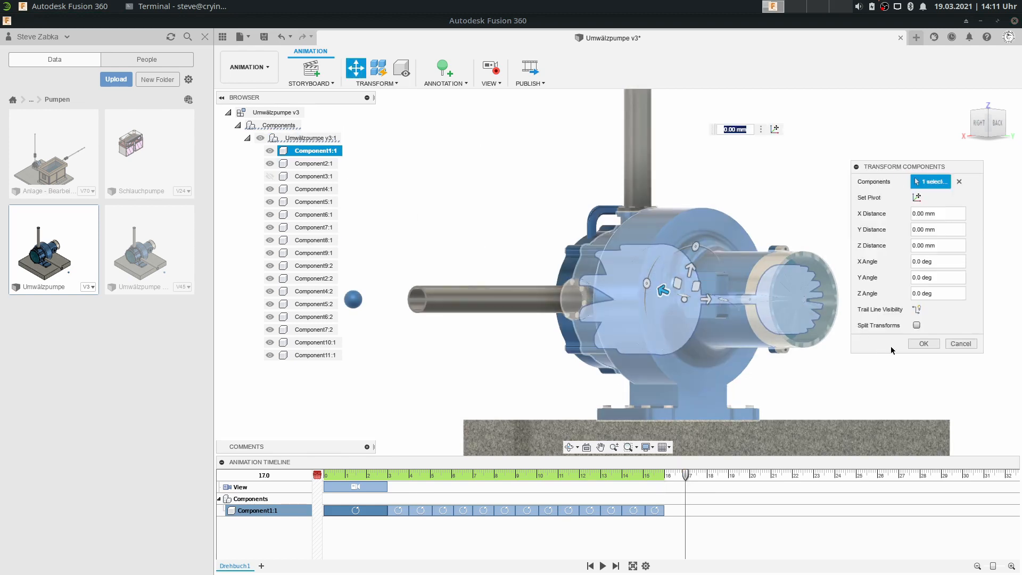
click(922, 343)
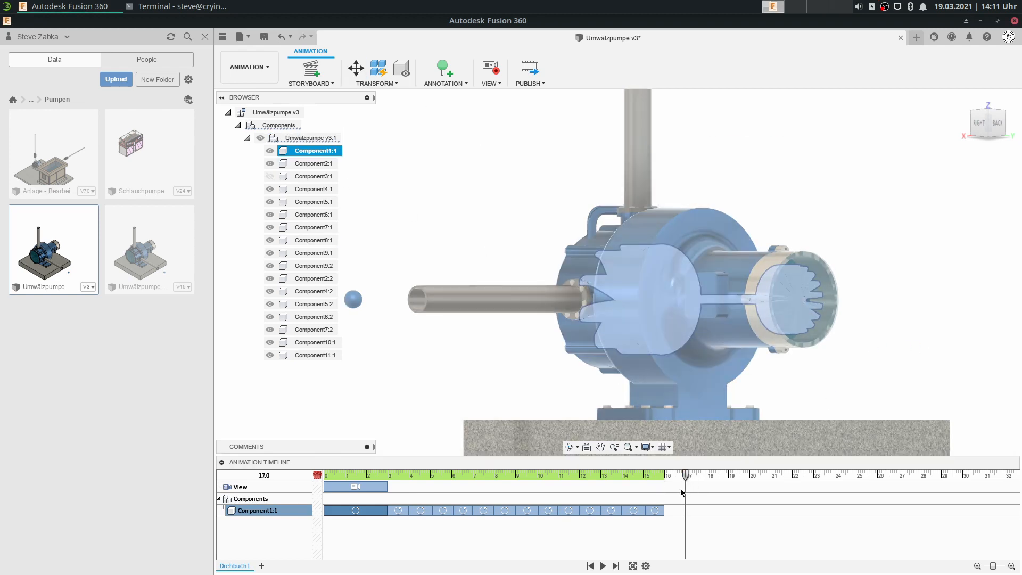
Delete the recorded camera move at the start of the timeline and play the animation
drag(684, 475, 325, 475)
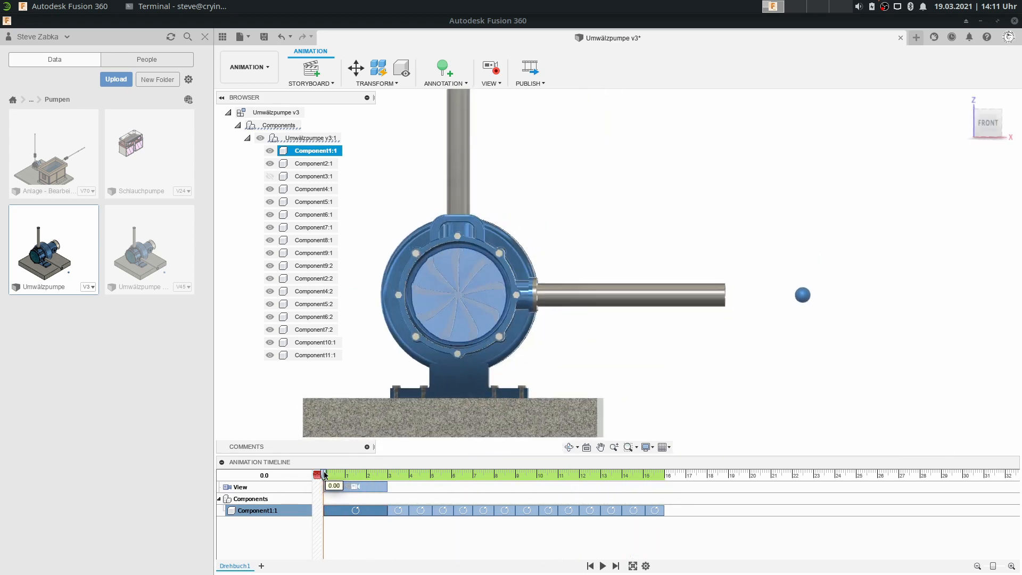
click(352, 486)
right_click(356, 488)
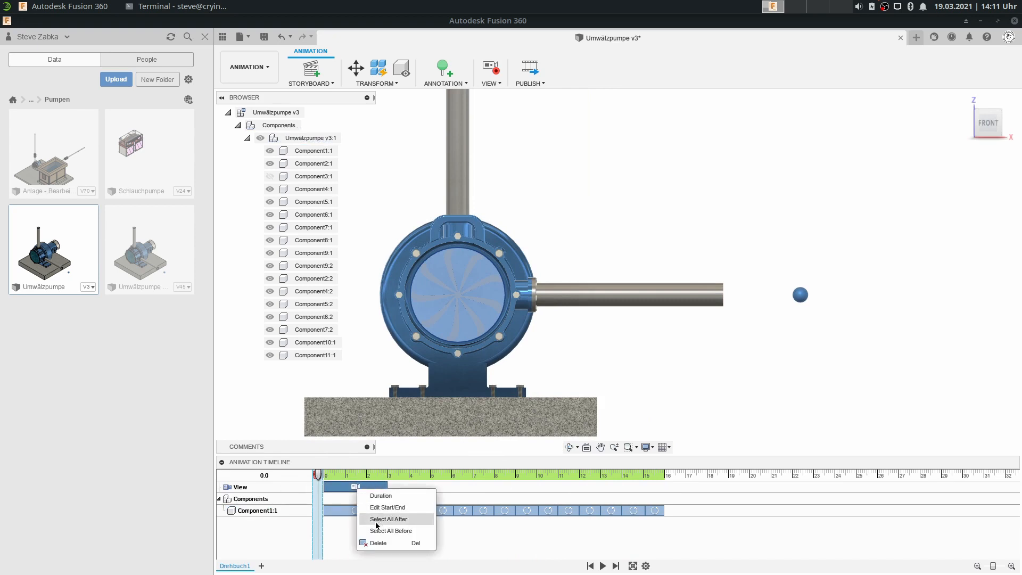
click(378, 543)
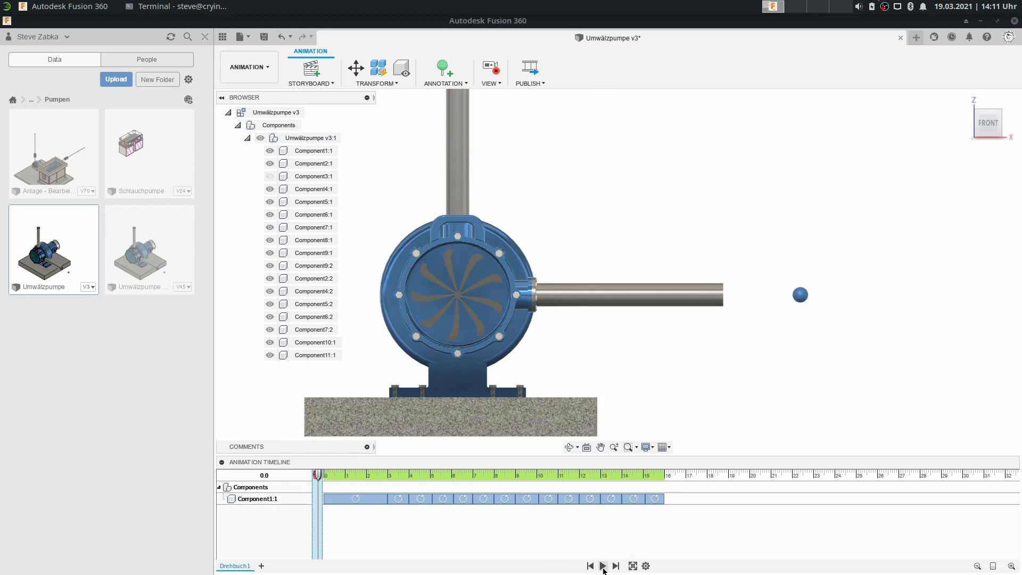
click(603, 567)
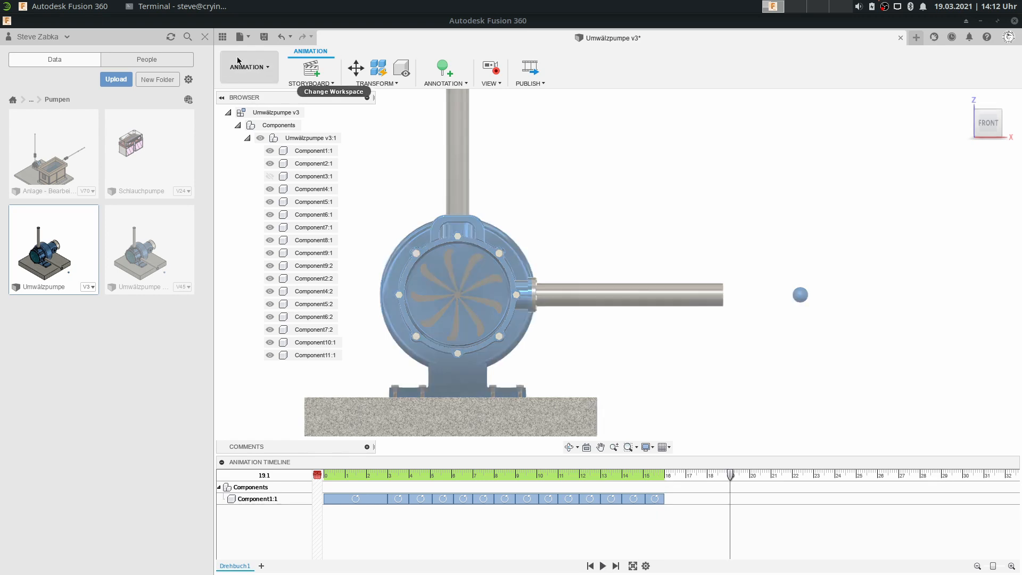
Add another Y rotation of the impeller (Component1:1) ending at 19.1 seconds
click(356, 69)
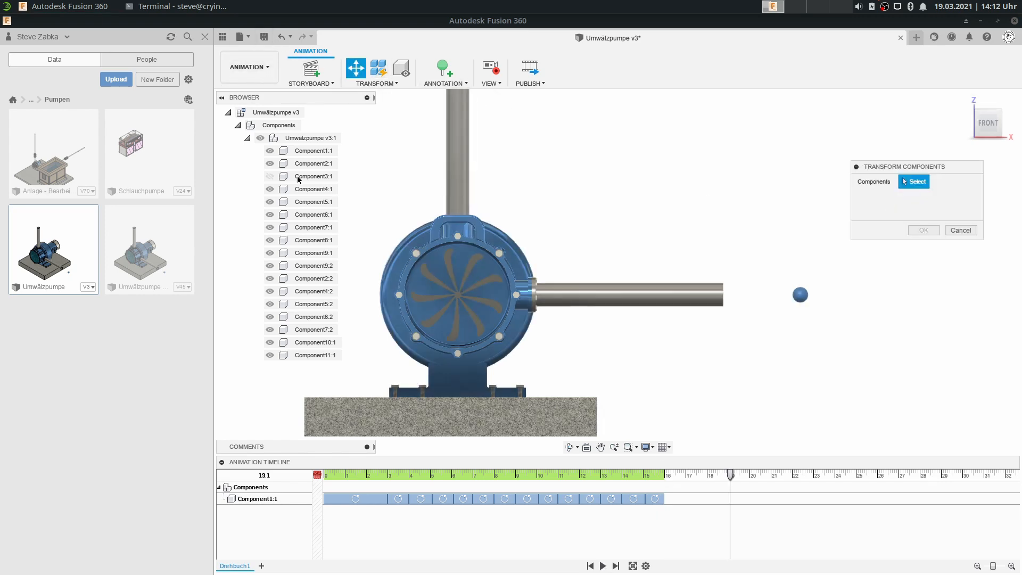
click(306, 150)
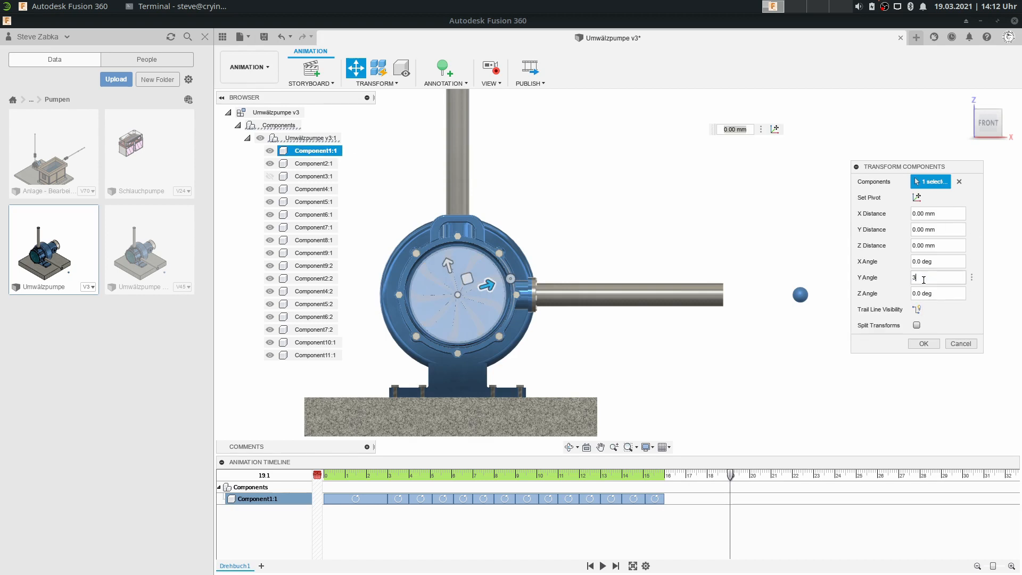
key(Return)
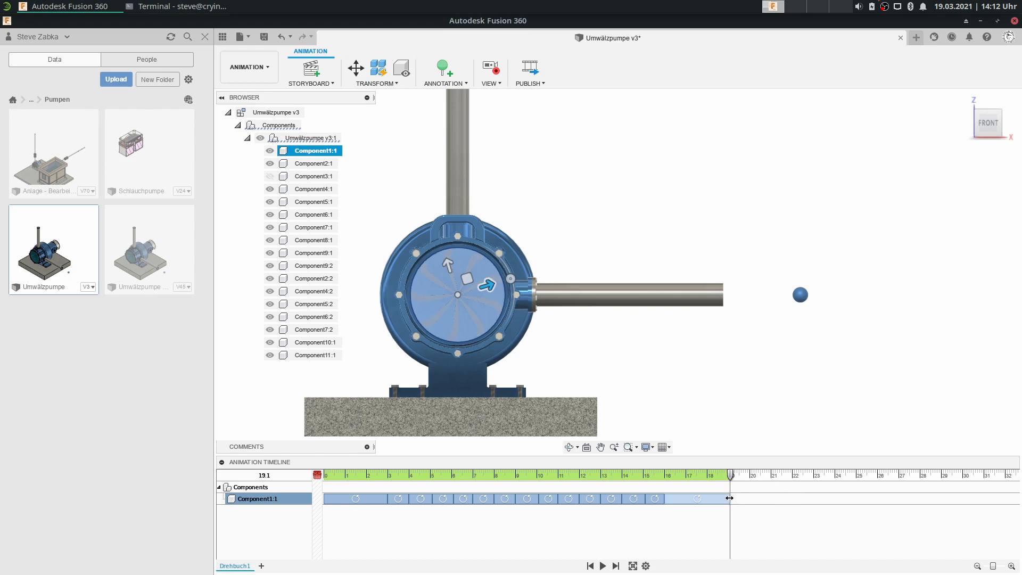
Animate the ball (Component11:1) moving in negative X through the horizontal pipe into the pump housing, ending at 3.0 seconds
click(647, 475)
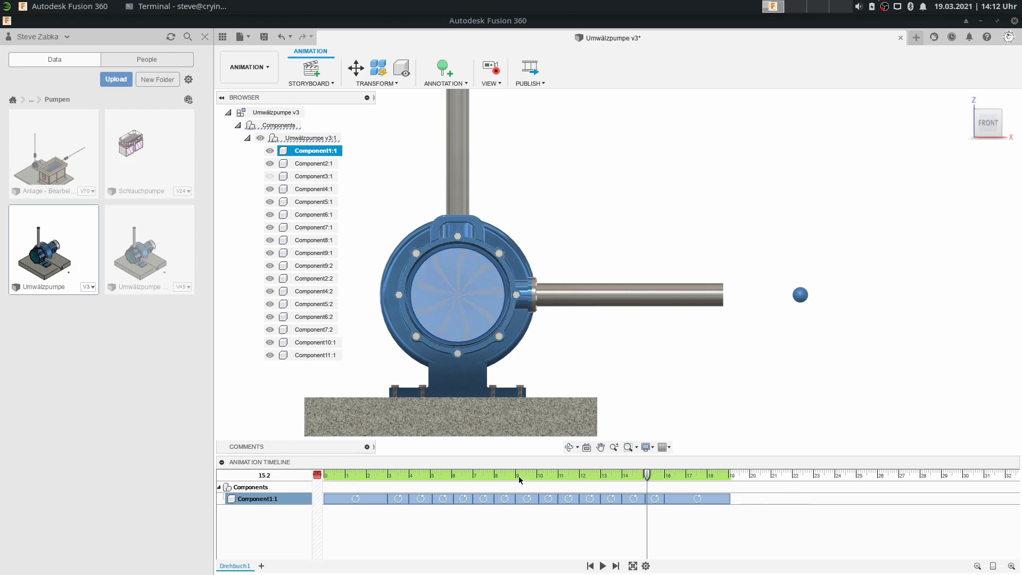
click(299, 482)
click(337, 475)
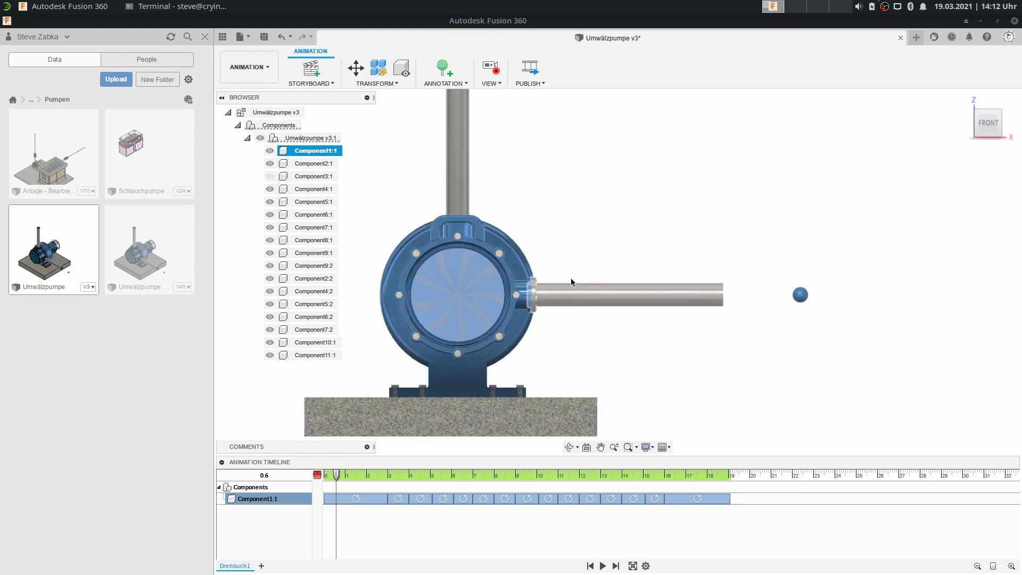
click(793, 299)
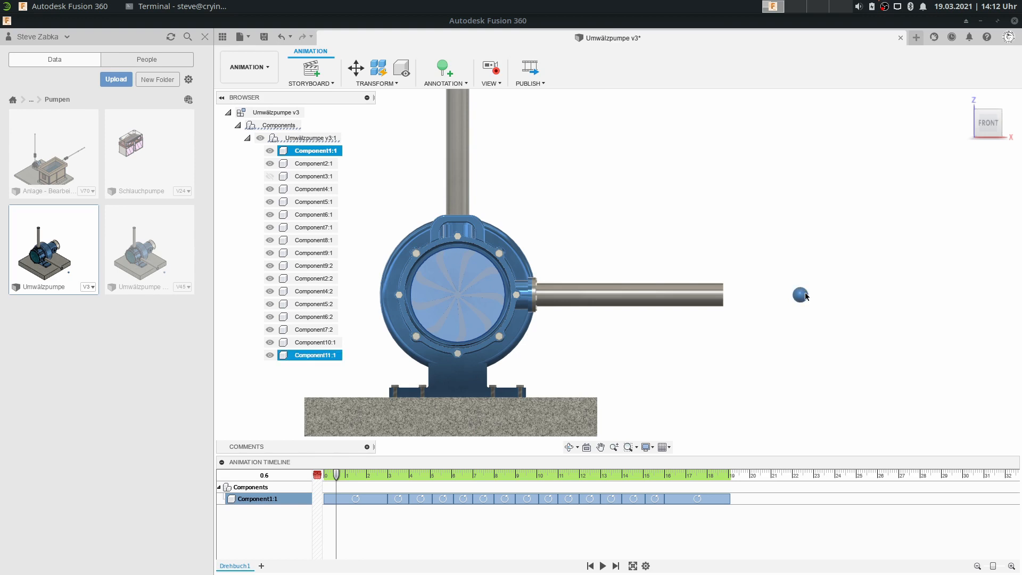
click(799, 294)
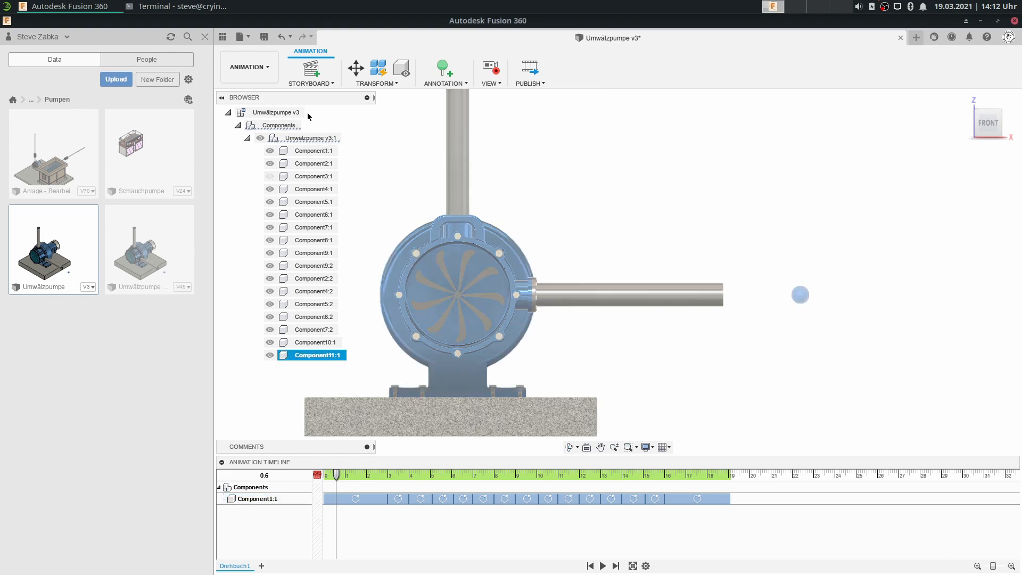
click(355, 66)
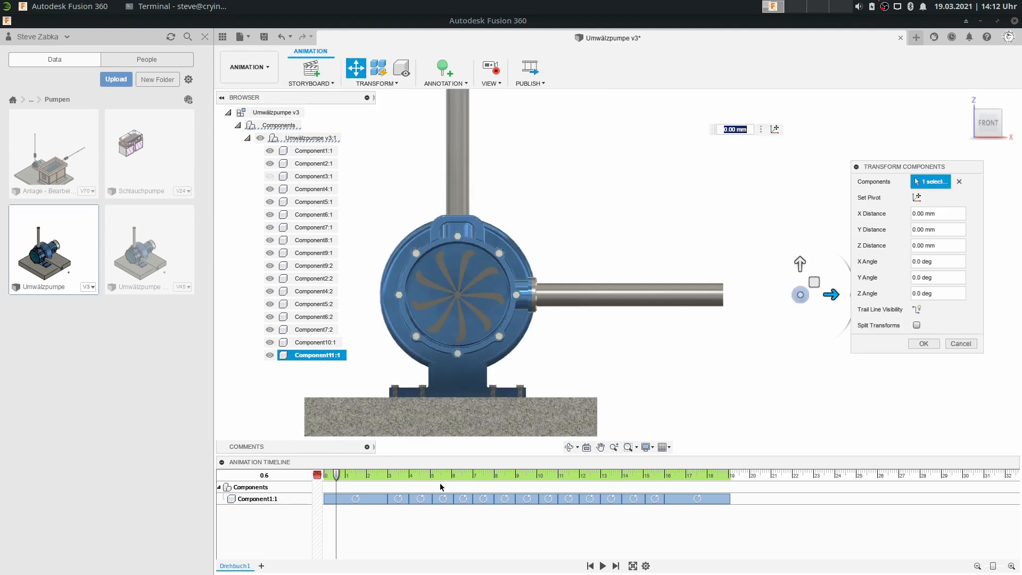
drag(336, 481, 387, 482)
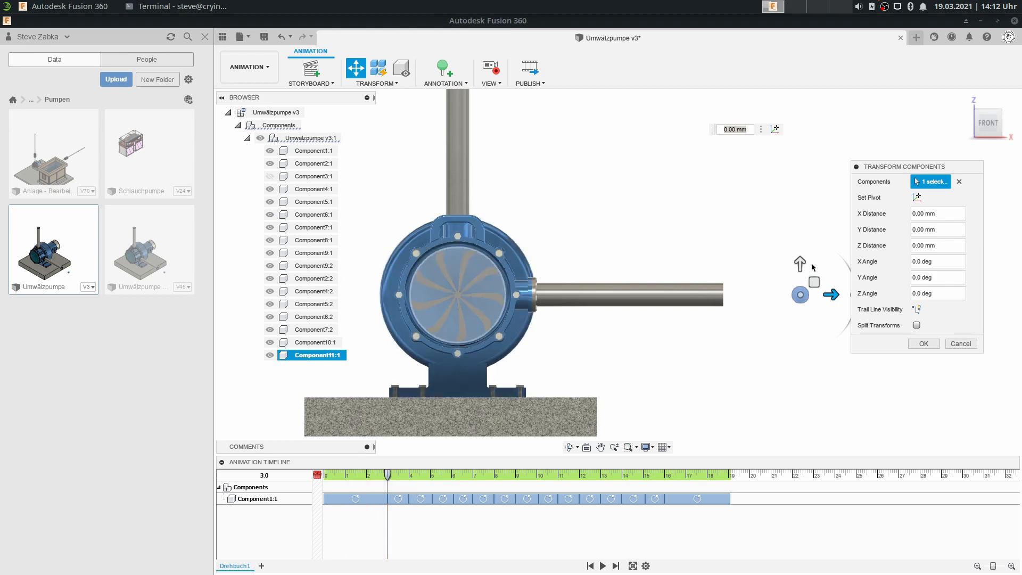
drag(831, 296, 534, 295)
click(921, 344)
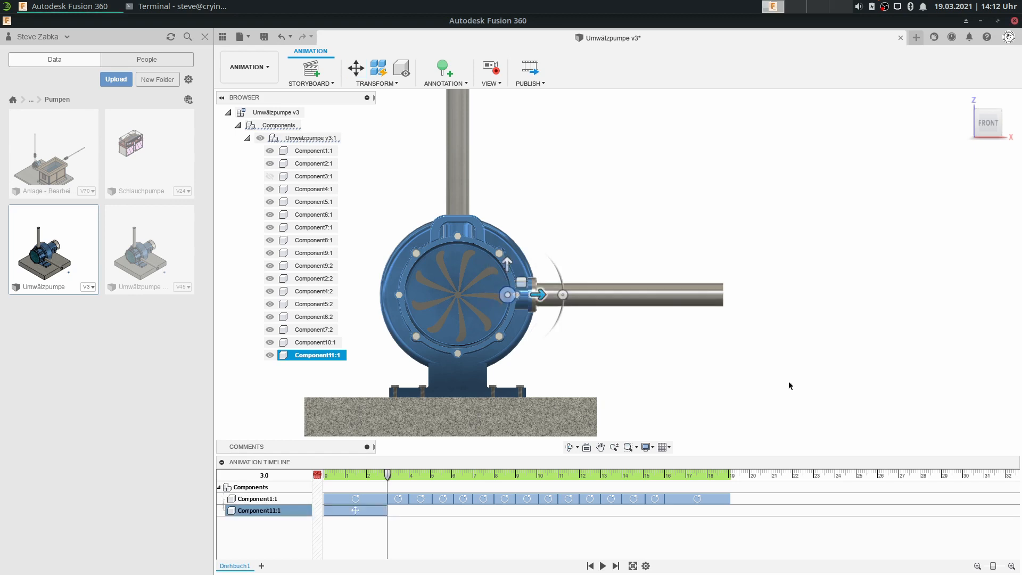
Play the animation from the start to check the ball's travel through the pipe
click(325, 476)
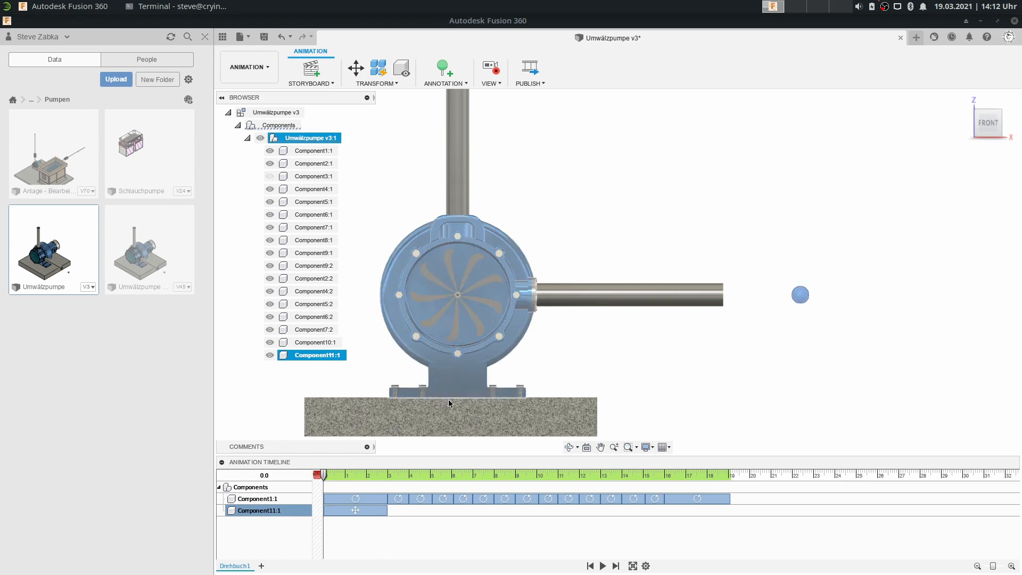
click(603, 566)
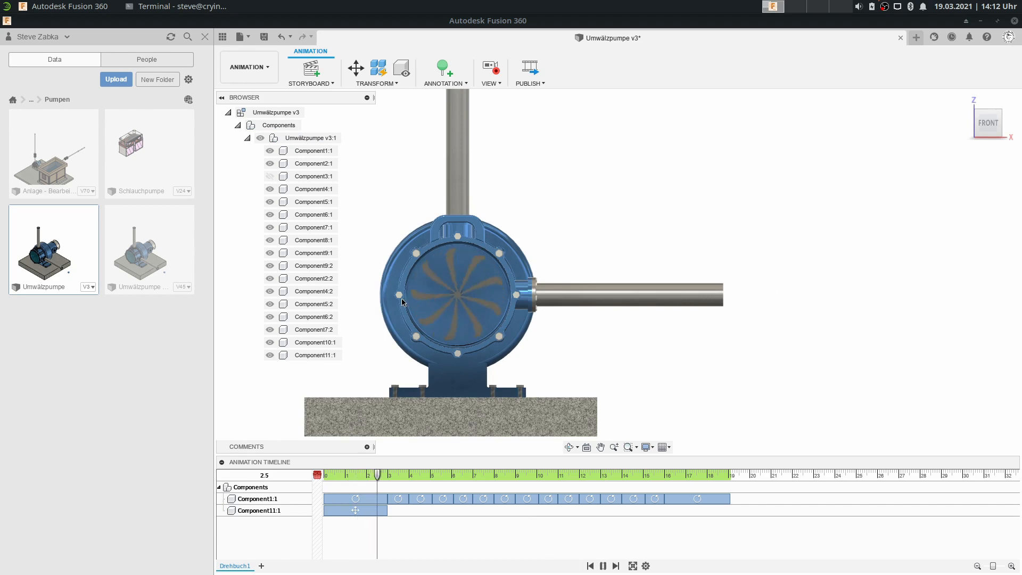
click(603, 565)
Move the ball about 150 mm down in Z inside the pump housing, ending at 4.0 seconds
click(389, 475)
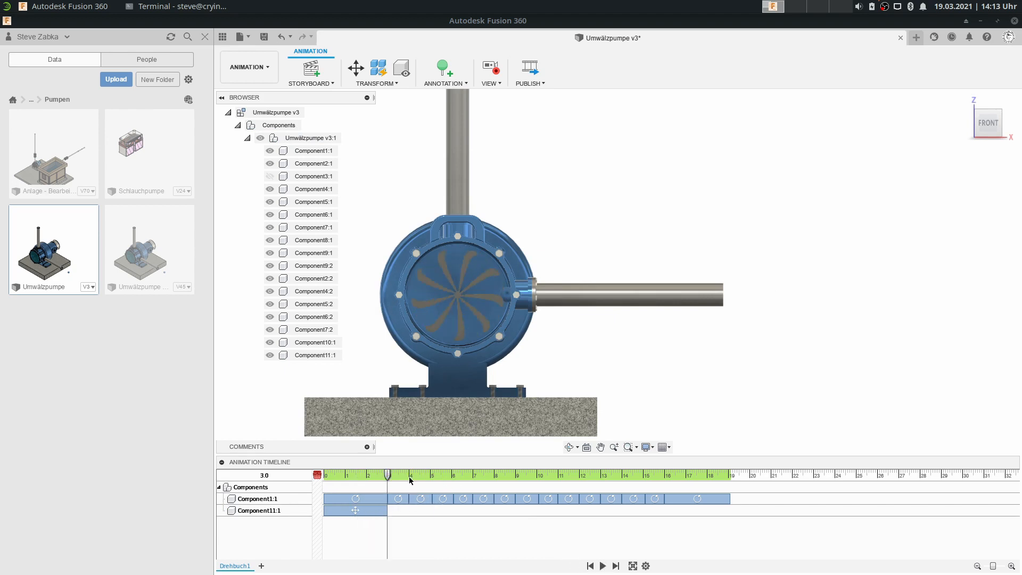
click(410, 475)
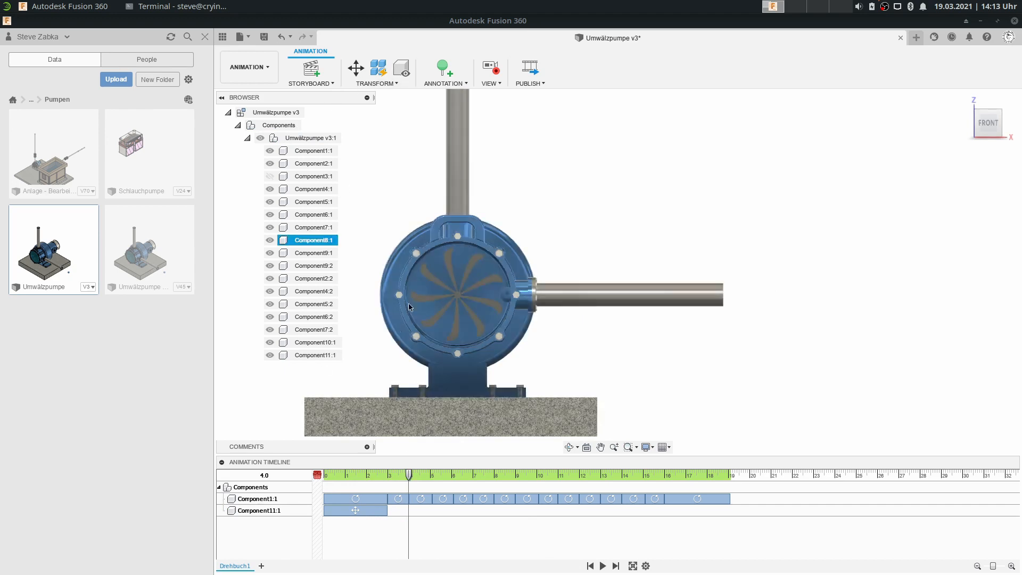
click(480, 334)
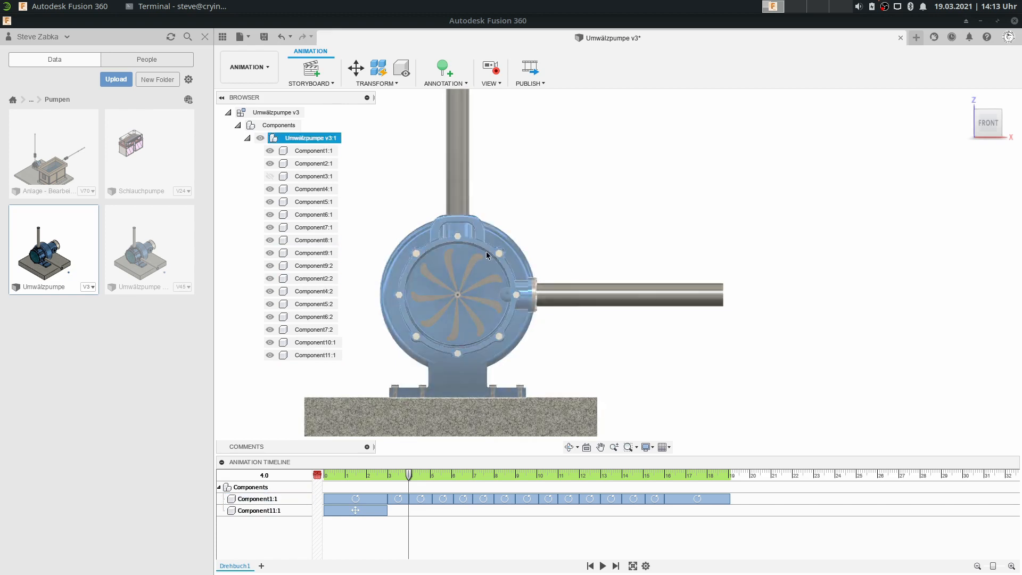
click(399, 474)
mouse_move(398, 474)
mouse_down()
mouse_move(387, 475)
mouse_move(409, 475)
mouse_up()
click(355, 68)
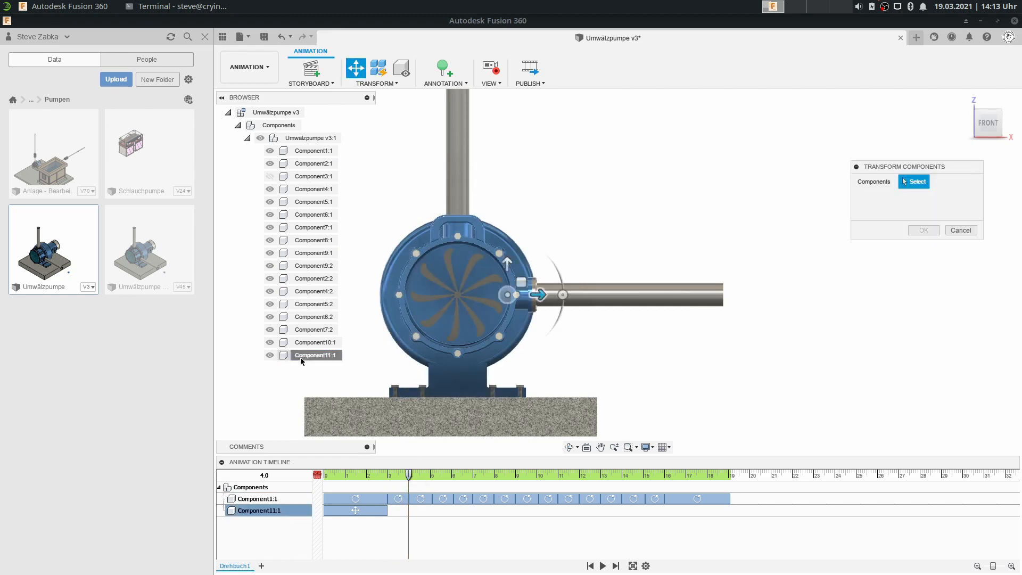
click(301, 357)
scroll(483, 302, up, 5)
drag(562, 288, 493, 319)
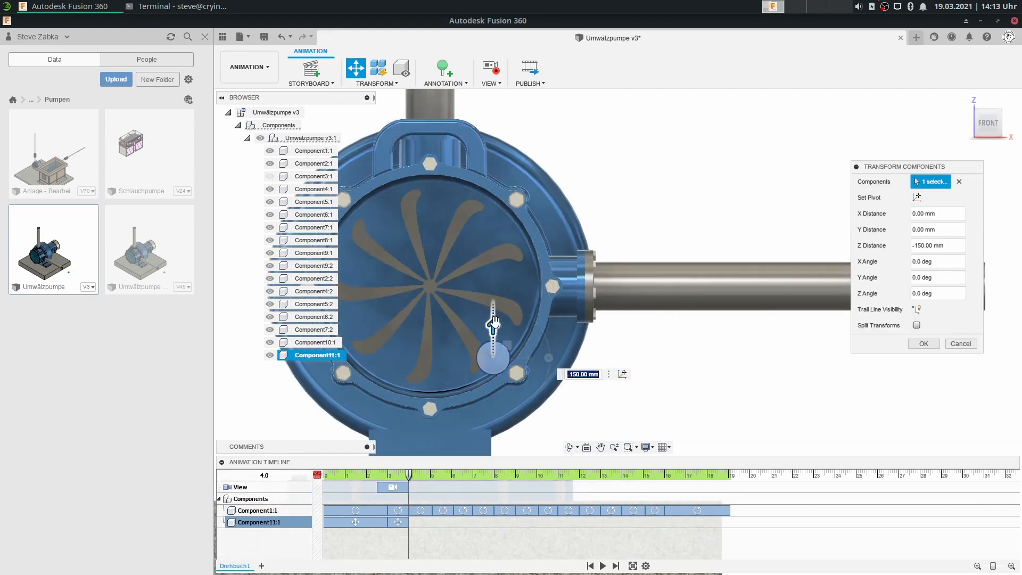
click(924, 343)
Continue the ball's path to about 5 seconds, moving it in negative X and slightly down to the impeller's lowest point
click(431, 475)
drag(431, 478, 432, 478)
key(m)
drag(524, 347, 463, 347)
mouse_move(432, 317)
mouse_down()
mouse_move(432, 356)
mouse_move(432, 337)
mouse_up()
click(923, 344)
With the playhead at 6.1 seconds, move the ball in negative X and up to the impeller's lower-left edge
drag(434, 475, 454, 475)
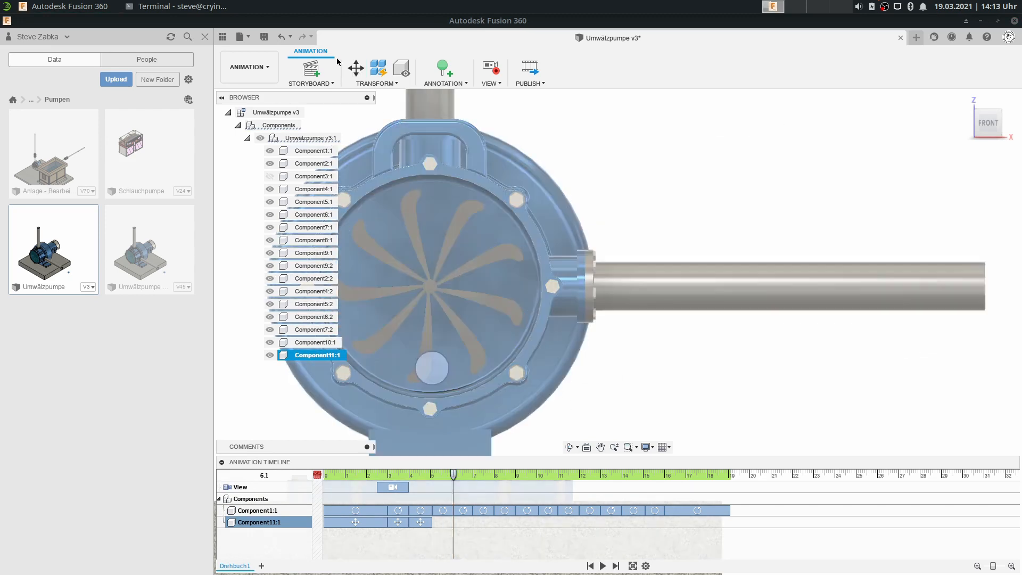
click(355, 68)
drag(462, 368, 392, 367)
drag(360, 338, 360, 297)
click(922, 344)
Move the ball up along the impeller's left edge, ending at about 7 seconds
middle_drag(445, 279, 544, 287)
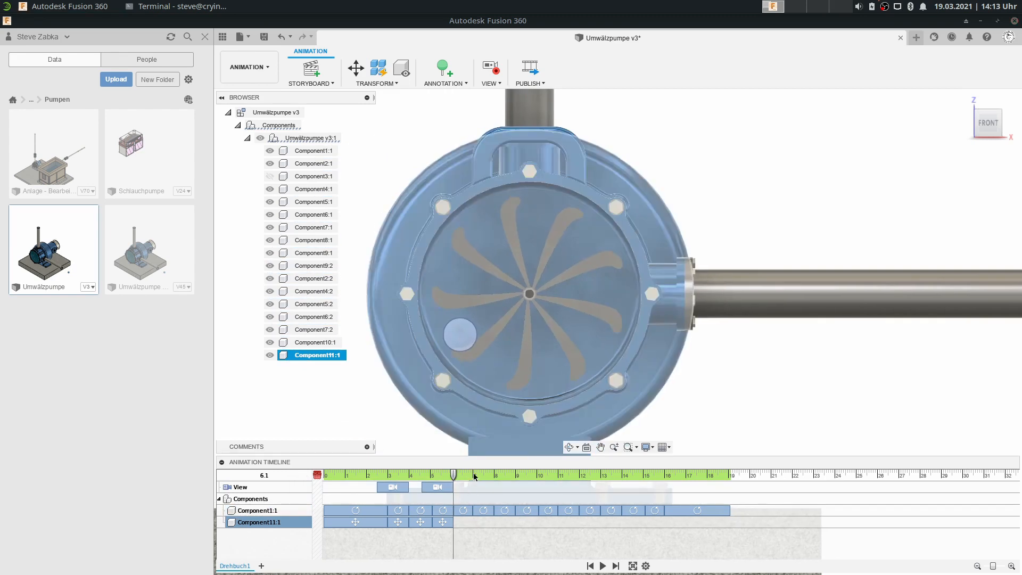
click(474, 475)
drag(474, 475, 472, 475)
click(356, 68)
drag(457, 308, 470, 273)
click(922, 344)
With the playhead at 8.0 seconds, move the ball up and in positive X over the upper part of the impeller
click(492, 475)
drag(494, 478, 494, 477)
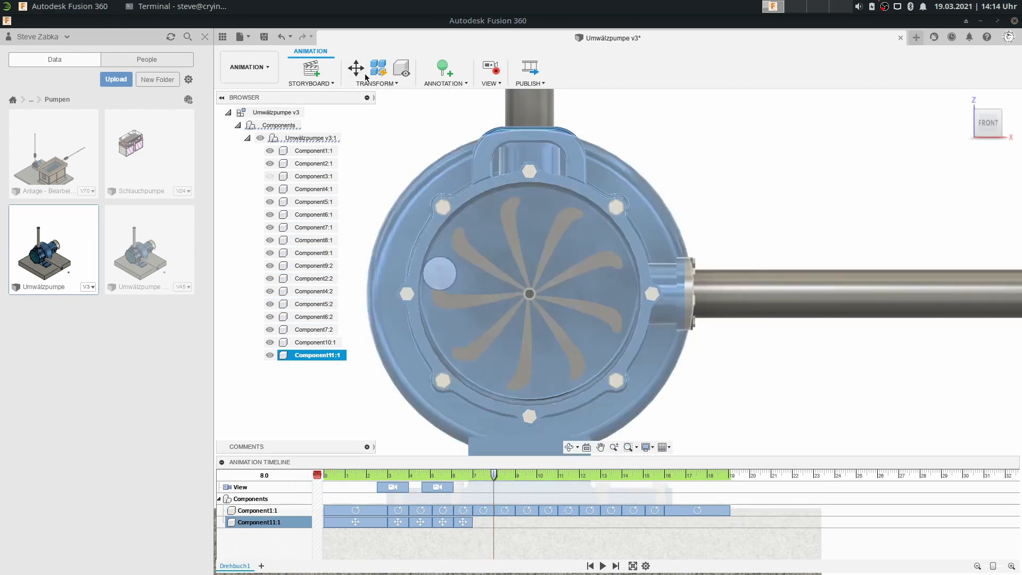
click(355, 68)
drag(466, 232, 550, 233)
click(922, 343)
Raise the ball in Z to the top of the impeller, just below the vertical pipe, ending at 9.0 seconds
click(514, 476)
click(356, 69)
drag(521, 202, 521, 171)
click(922, 344)
scroll(692, 292, down, 5)
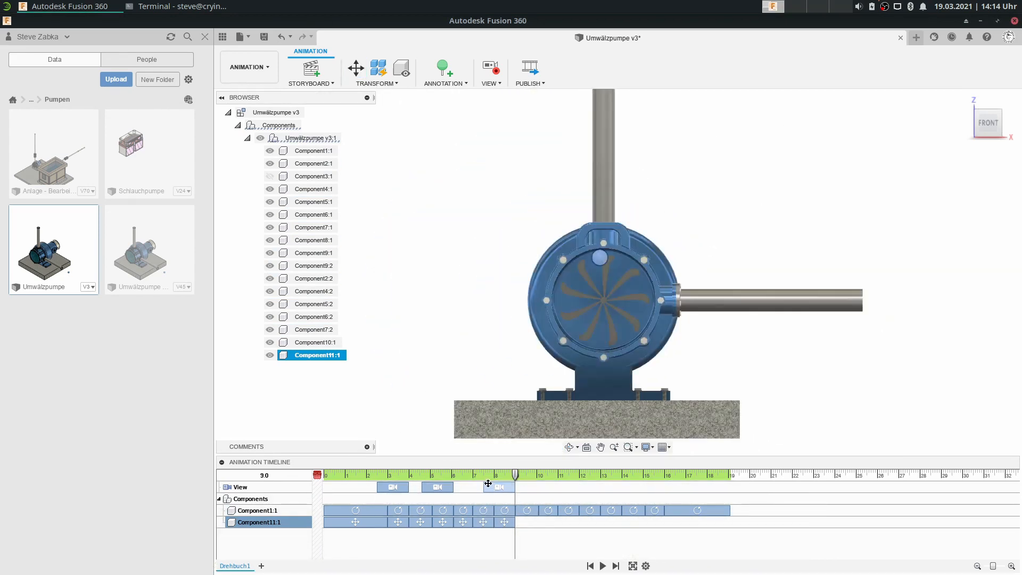
Delete the three camera moves from the View track and play the animation from the start
click(317, 475)
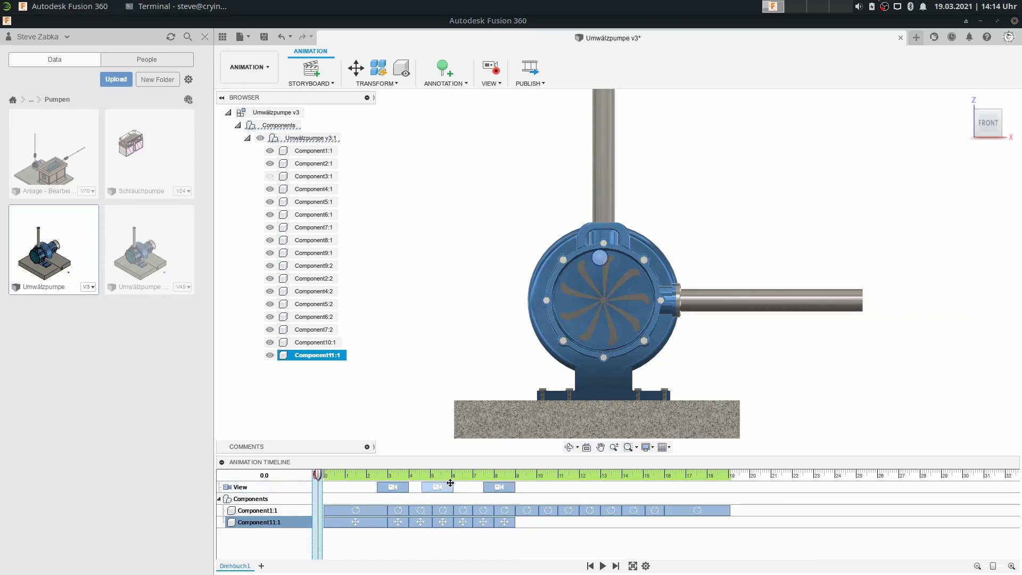
right_click(489, 487)
click(508, 544)
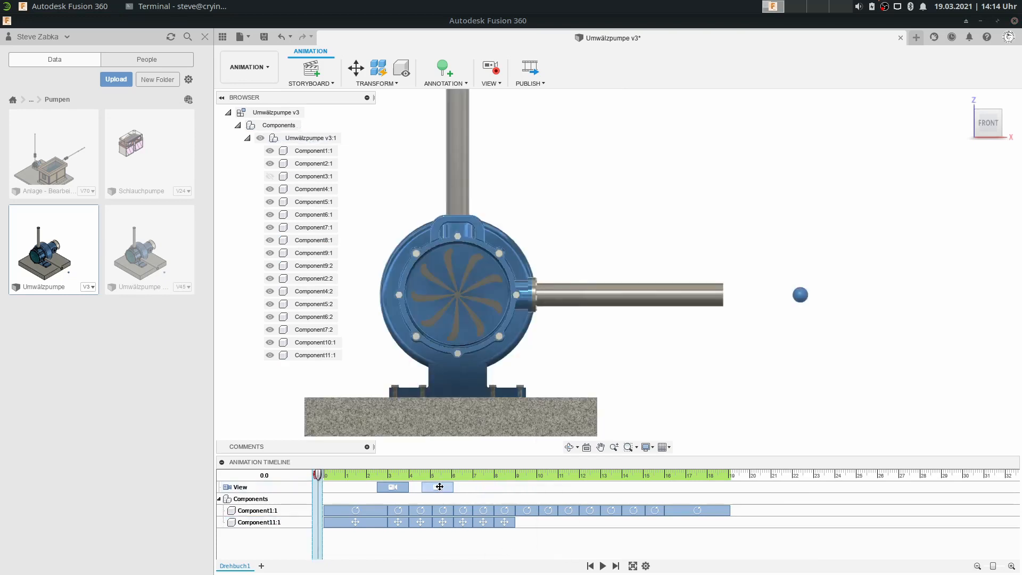
right_click(439, 486)
click(459, 542)
right_click(395, 488)
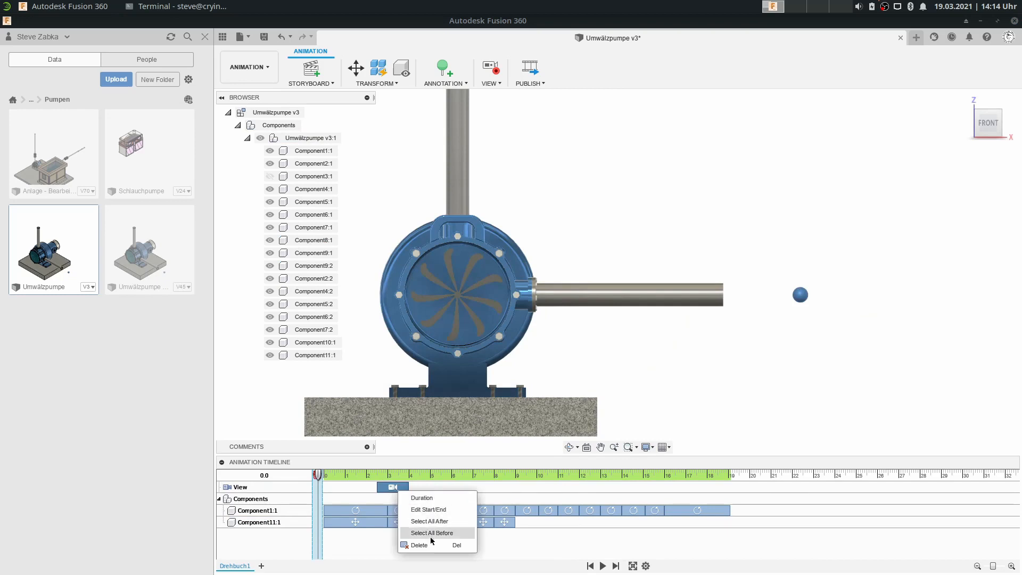
click(424, 544)
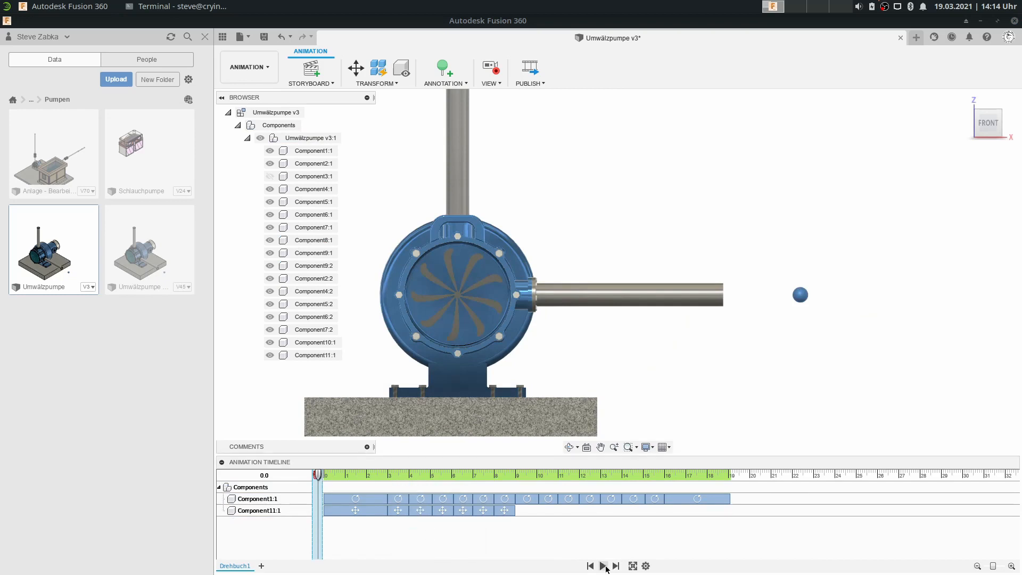
click(602, 565)
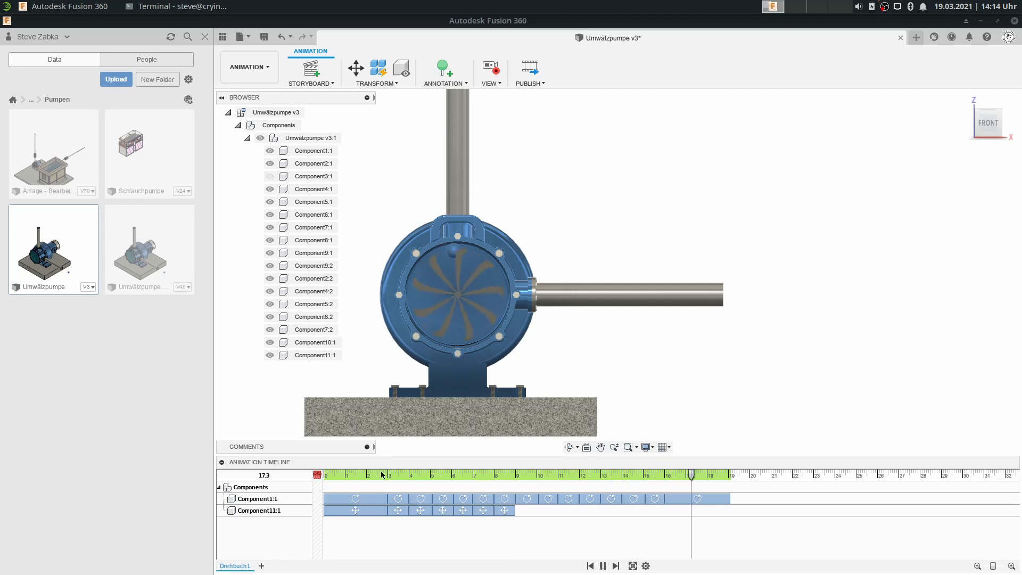
Stop playback and shorten the ball's six moves after 3 seconds to about half a second each, in a gapless sequence
key(space)
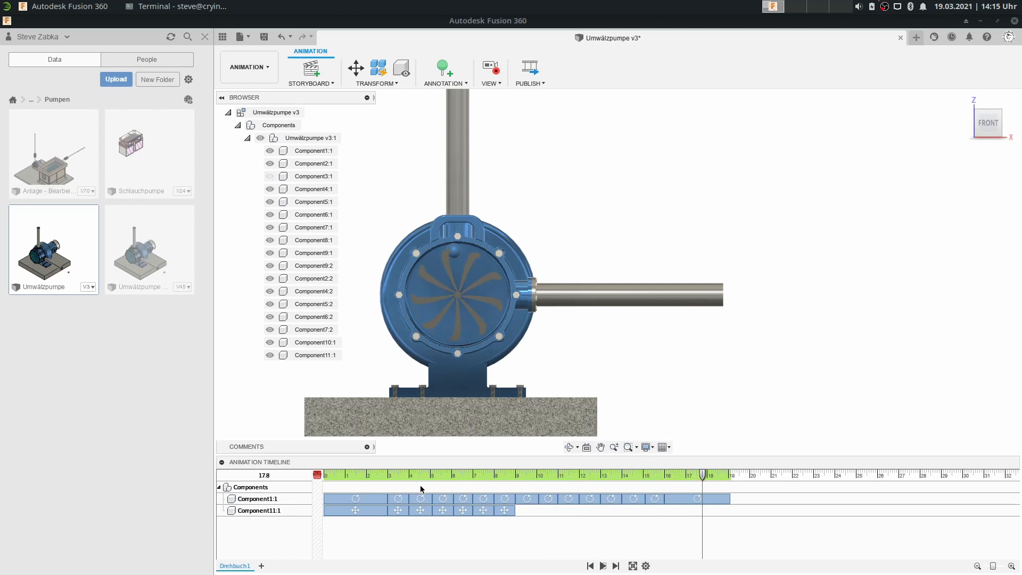
drag(403, 511, 412, 509)
mouse_move(425, 509)
mouse_down()
mouse_move(413, 509)
mouse_move(434, 510)
mouse_up()
drag(446, 511, 436, 511)
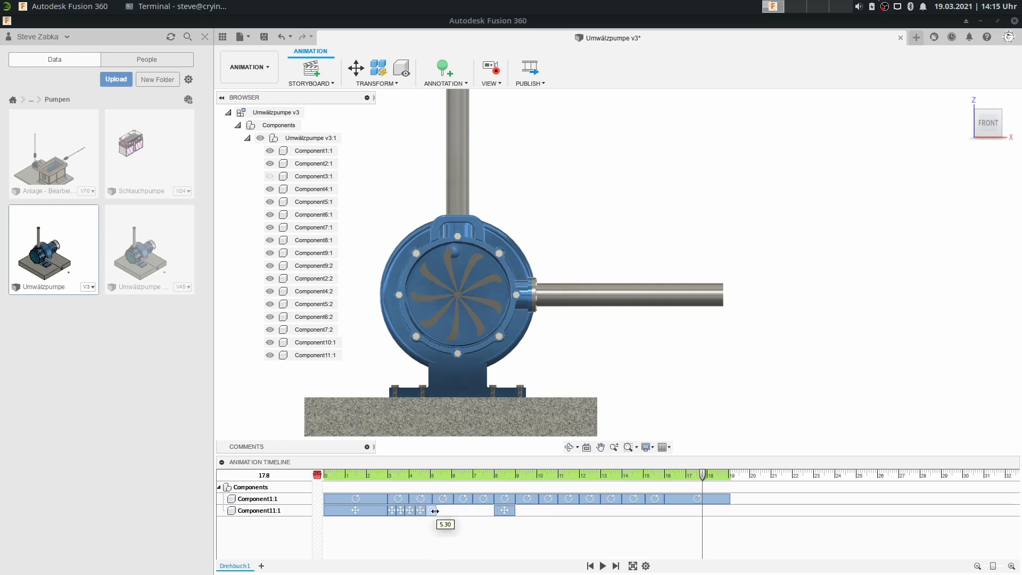
drag(499, 511, 447, 510)
Play back the shortened ball movement around the impeller to check its speed
click(366, 475)
key(space)
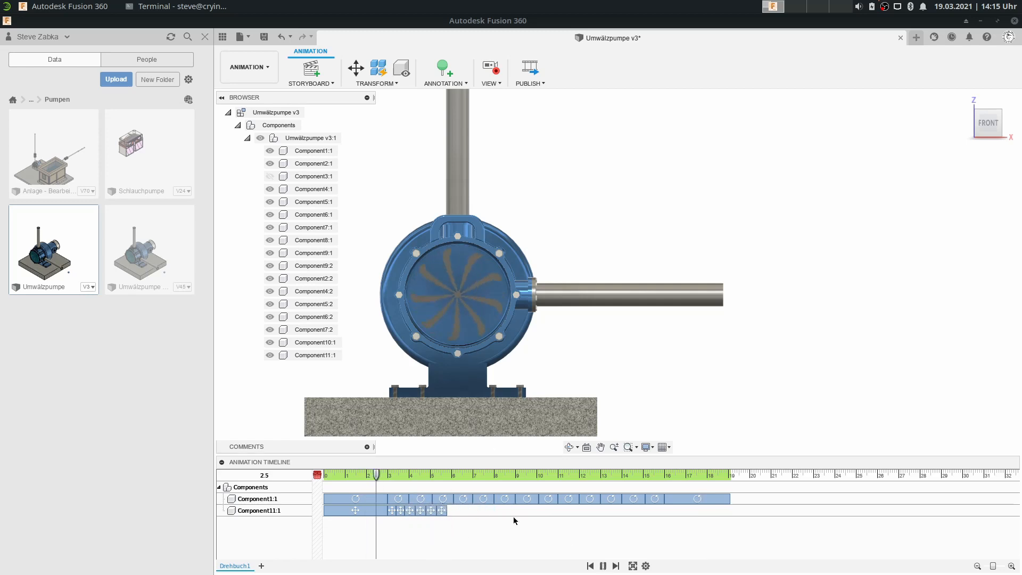
drag(470, 475, 325, 476)
click(604, 565)
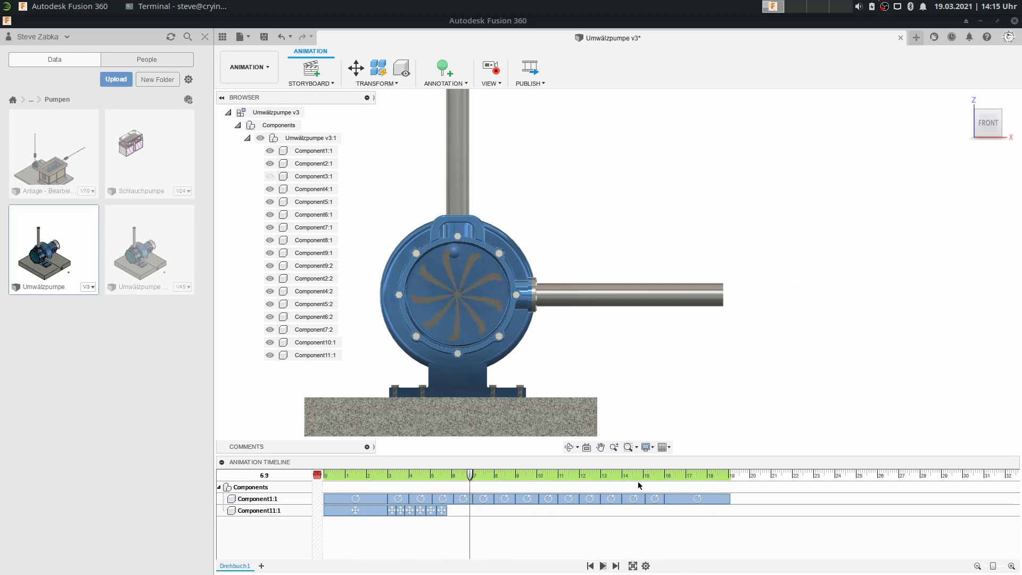
With the playhead at 6.2 seconds, raise the ball in Z to the outlet below the vertical pipe and shift it 25 mm in X
drag(447, 477, 457, 478)
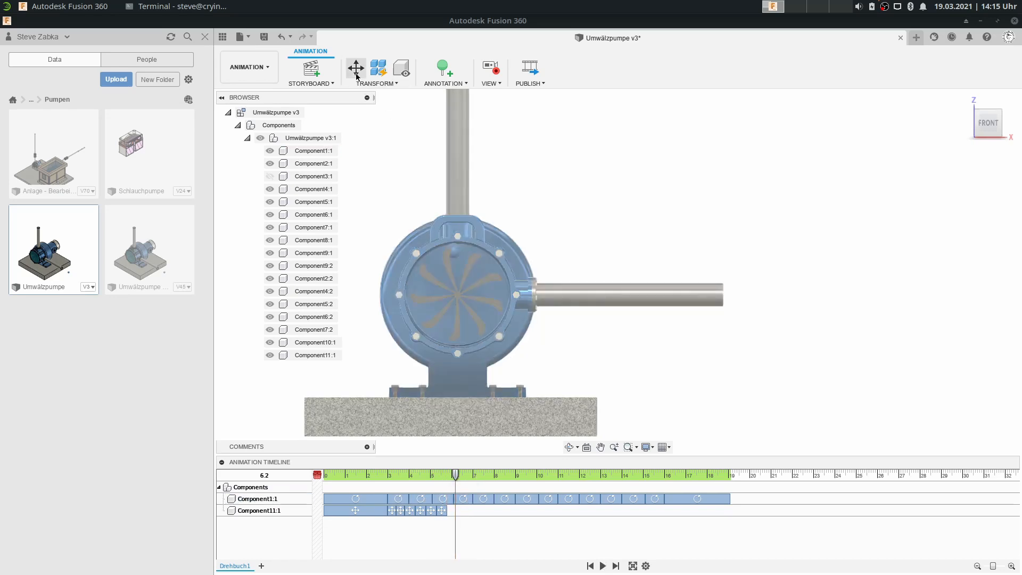
click(356, 68)
click(319, 355)
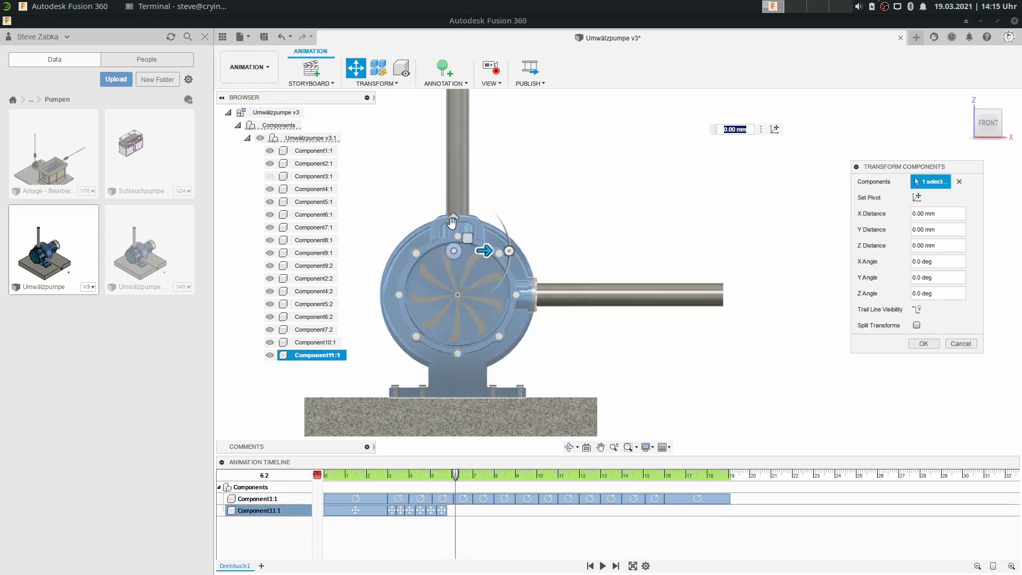
drag(453, 219, 453, 200)
drag(489, 232, 489, 232)
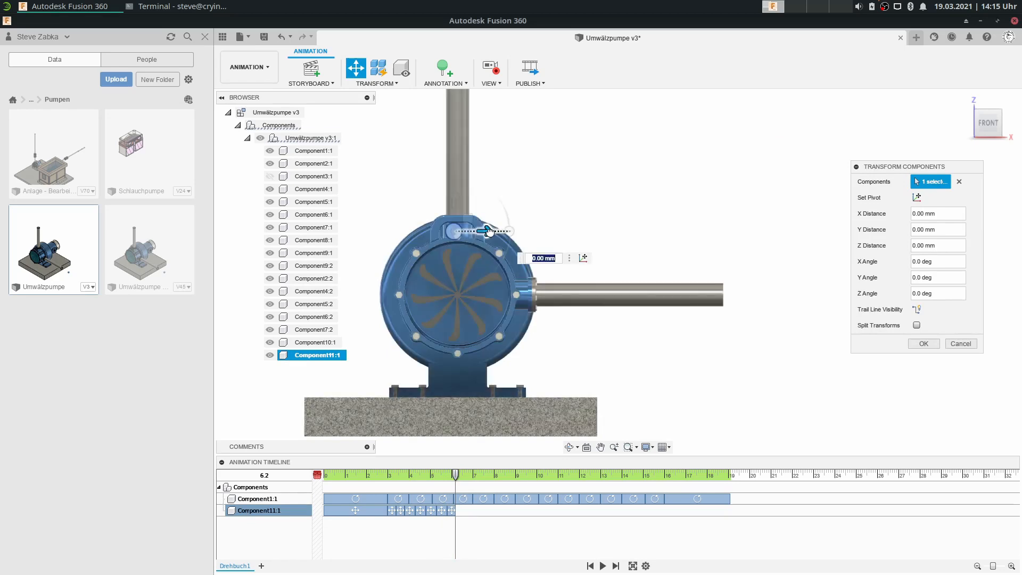
scroll(465, 234, up, 5)
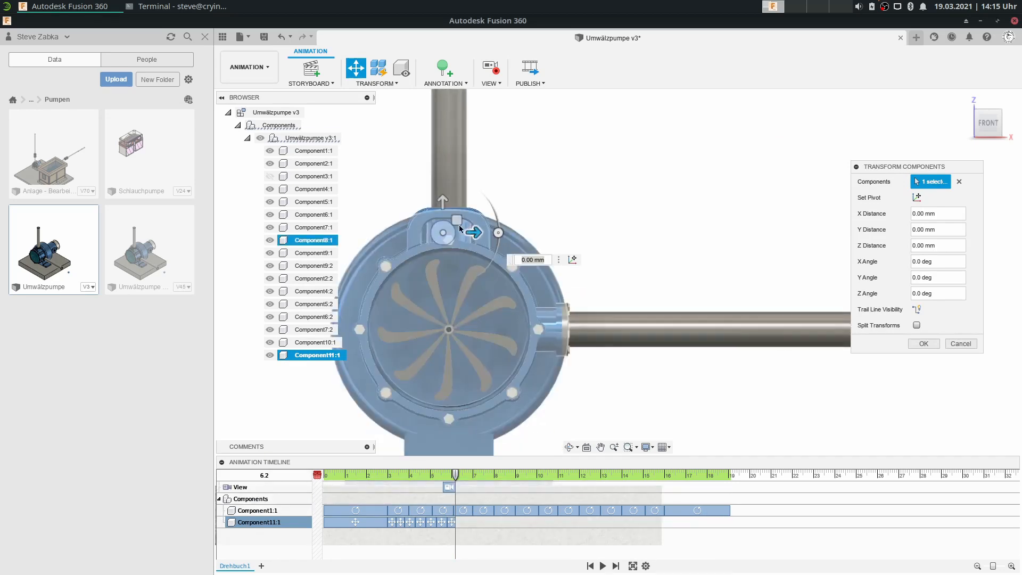
drag(467, 236, 479, 236)
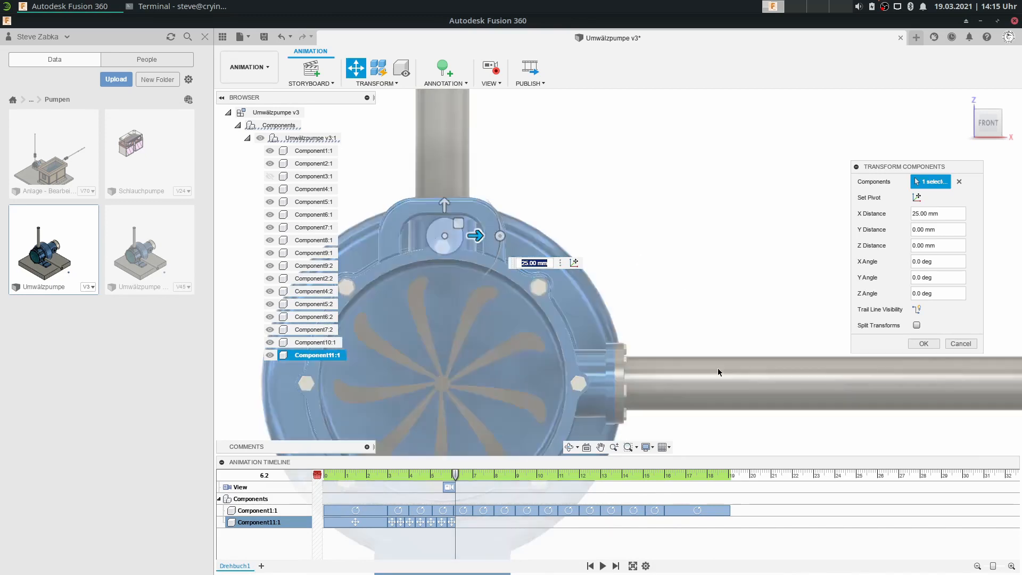
click(922, 345)
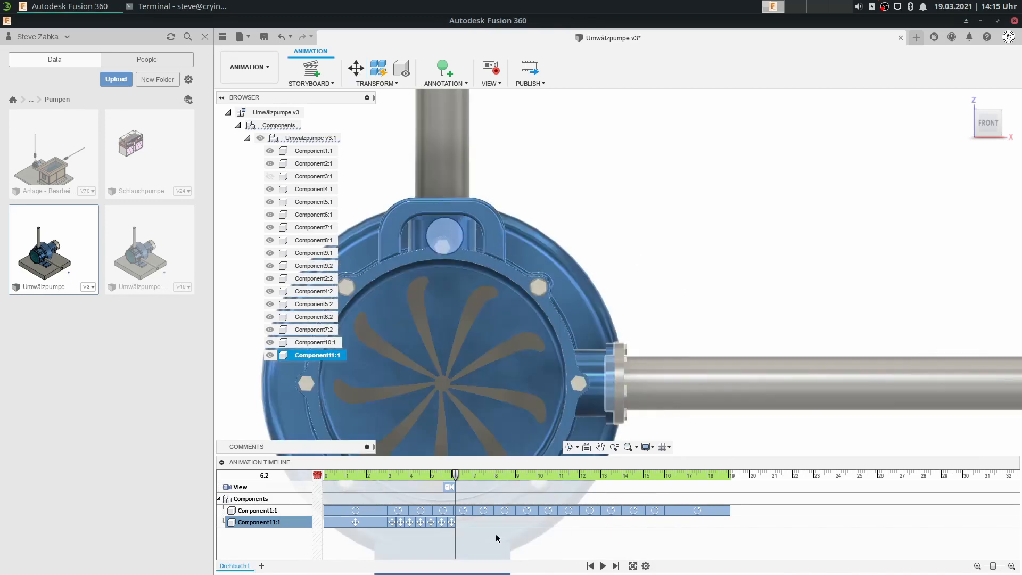
With the playhead at 7.0 seconds, move the ball 1100 mm in Z up through and out of the vertical pipe
click(474, 475)
scroll(425, 257, down, 5)
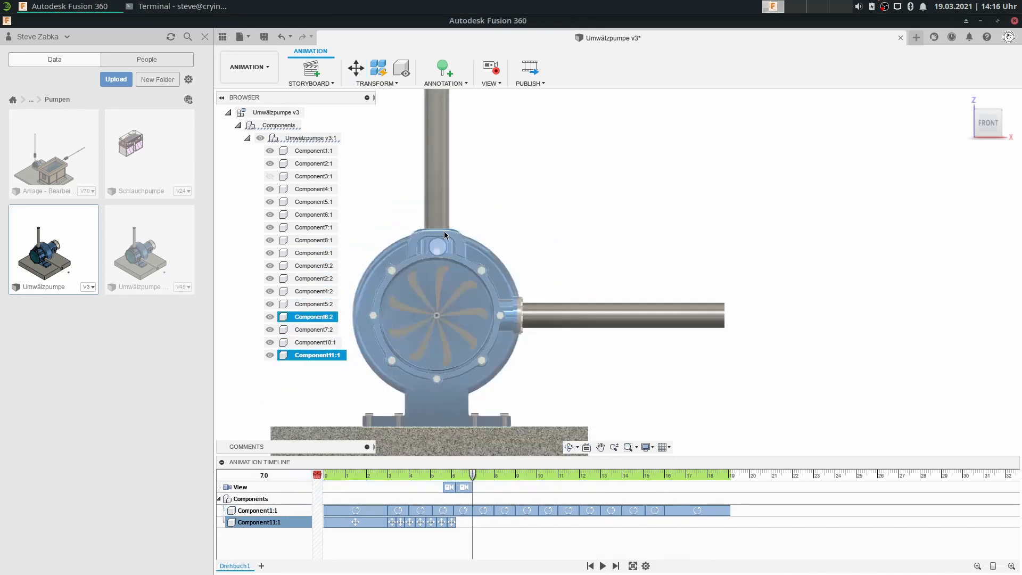
click(356, 67)
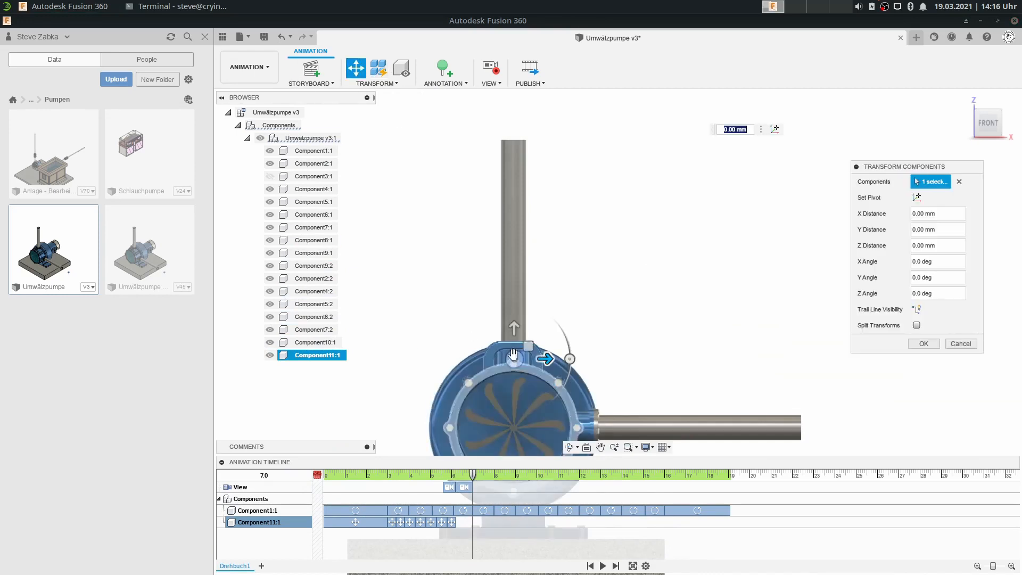
drag(510, 291, 514, 123)
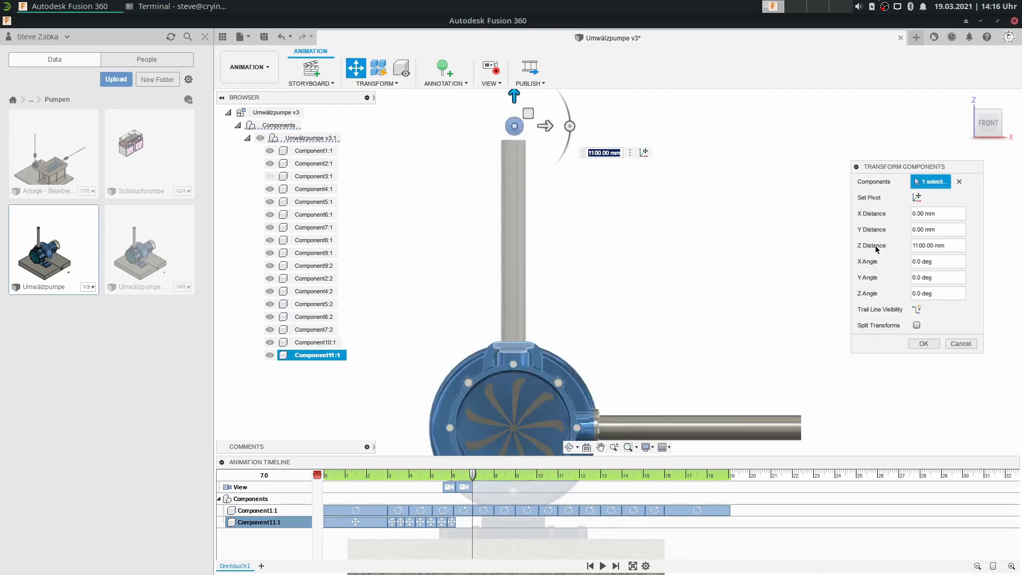
click(924, 344)
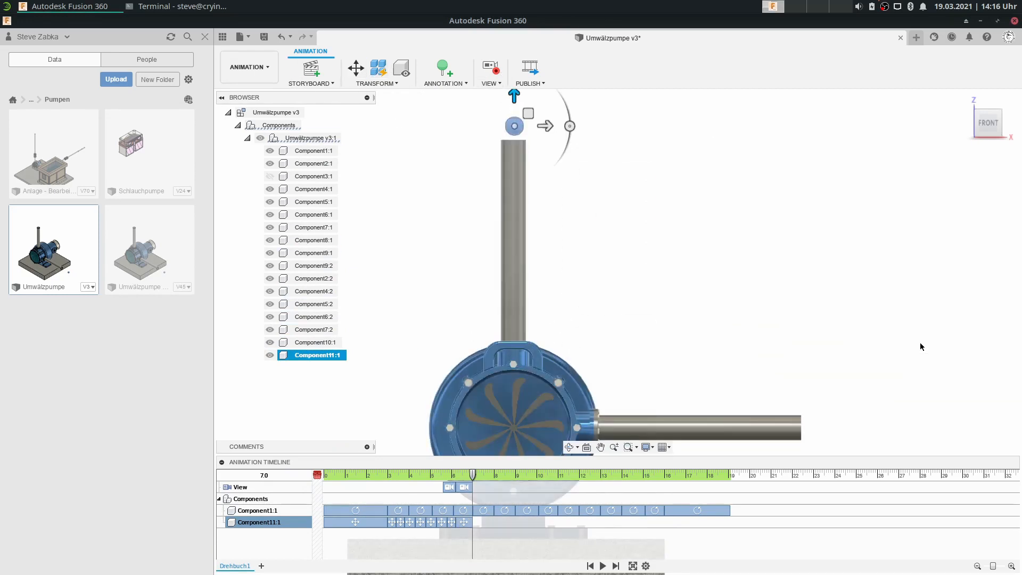
Delete the two camera moves from the View track and play the complete ball path from the start
right_click(463, 487)
click(483, 543)
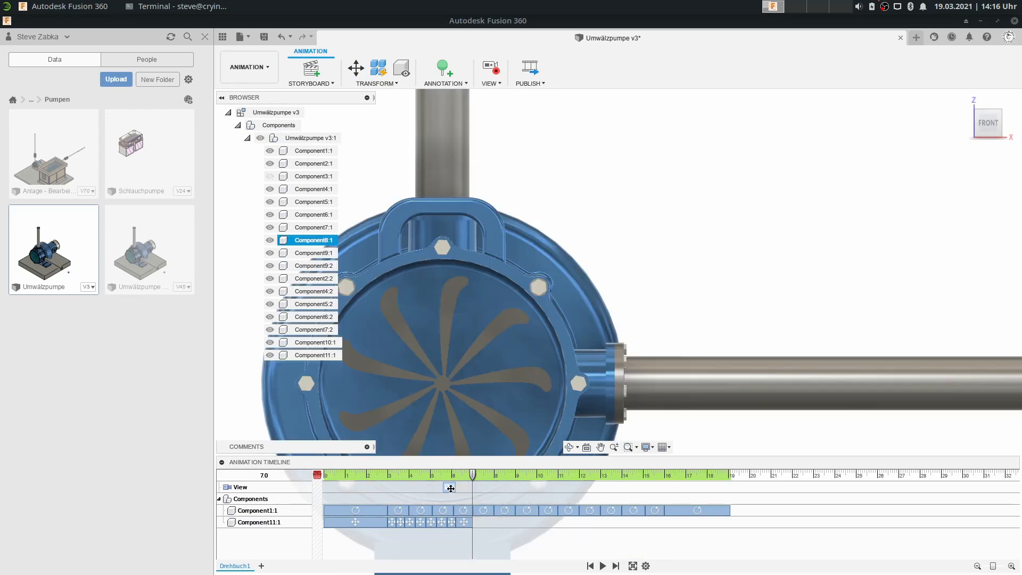
right_click(451, 488)
click(470, 542)
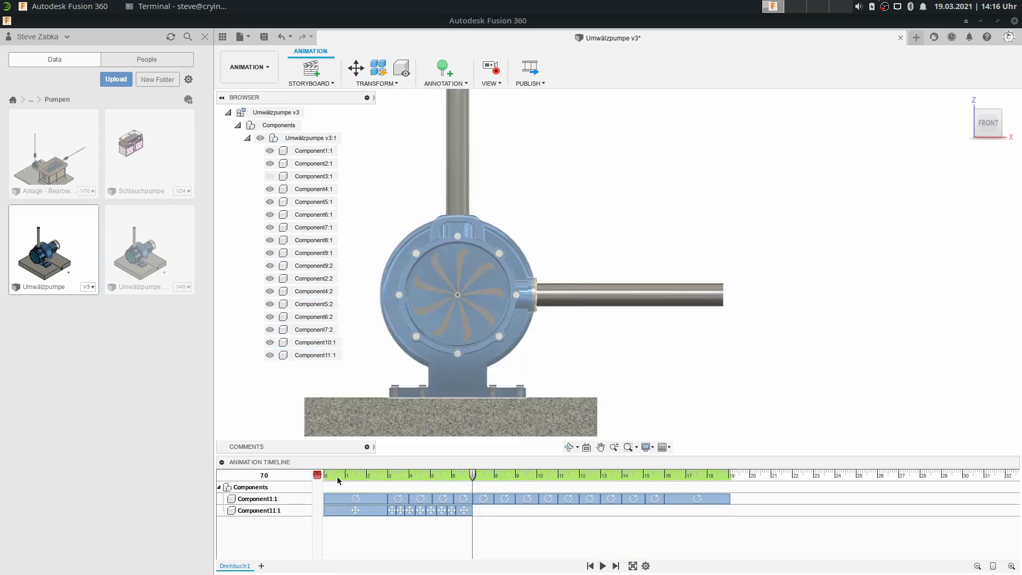
click(314, 474)
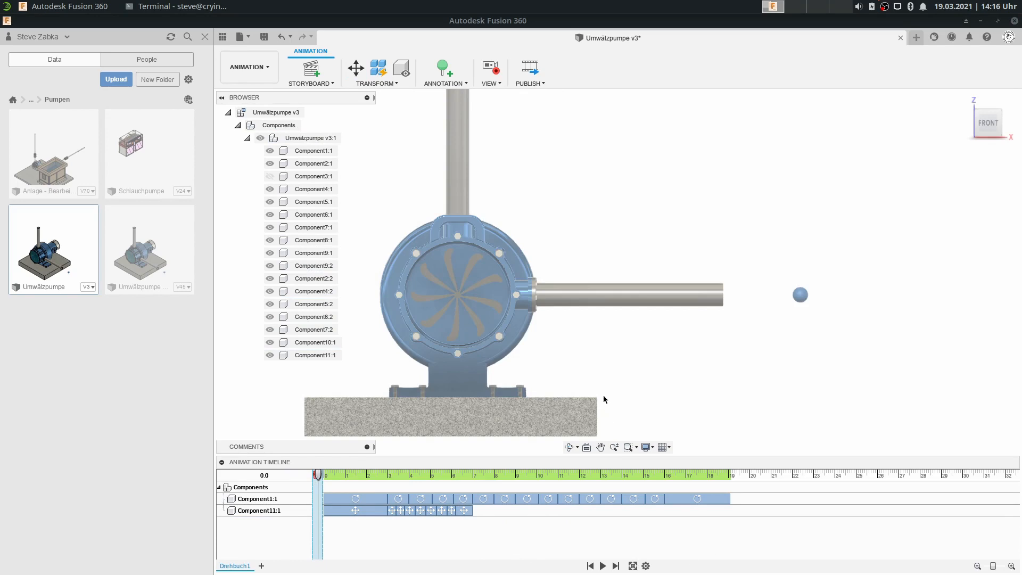
click(603, 565)
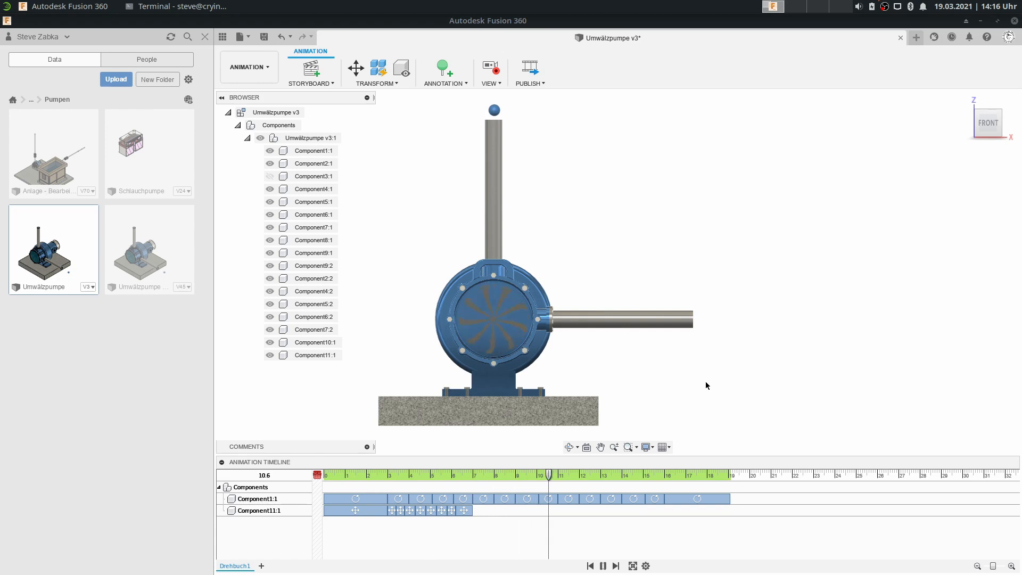
key(space)
Delete the last three impeller rotations so the animation ends at 14 seconds
middle_drag(600, 216, 602, 255)
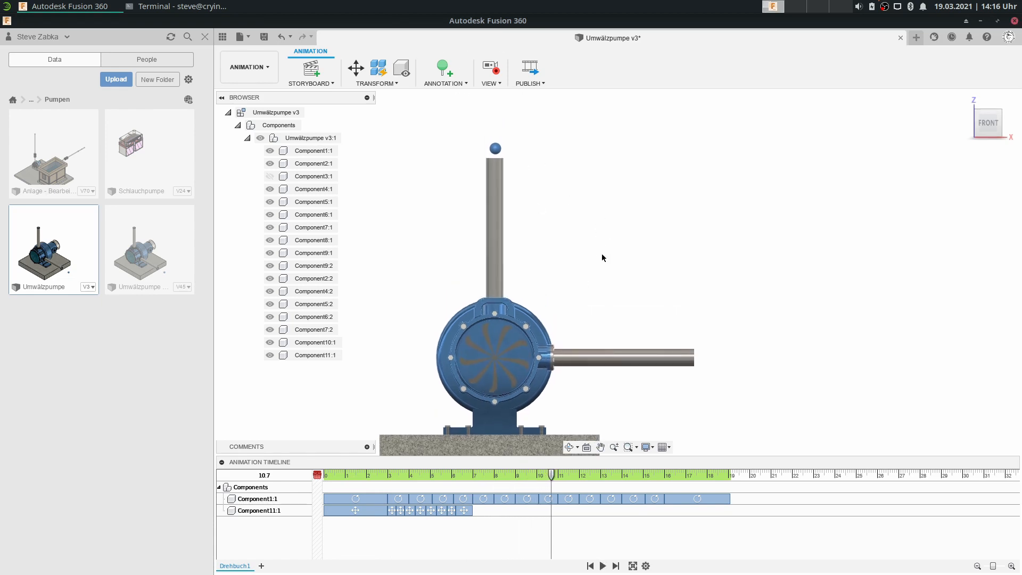
click(727, 475)
right_click(697, 510)
click(717, 498)
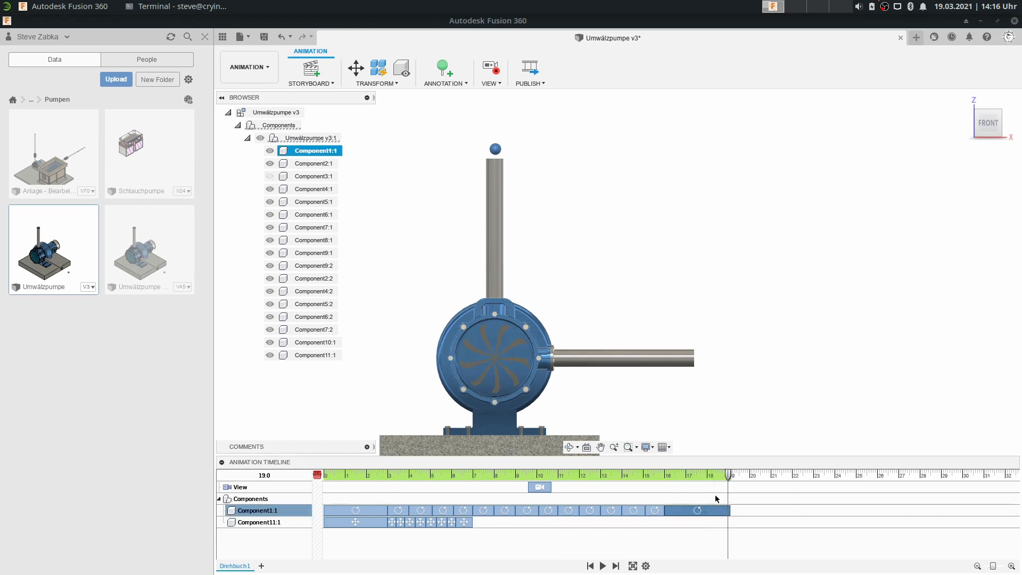
right_click(654, 508)
click(673, 504)
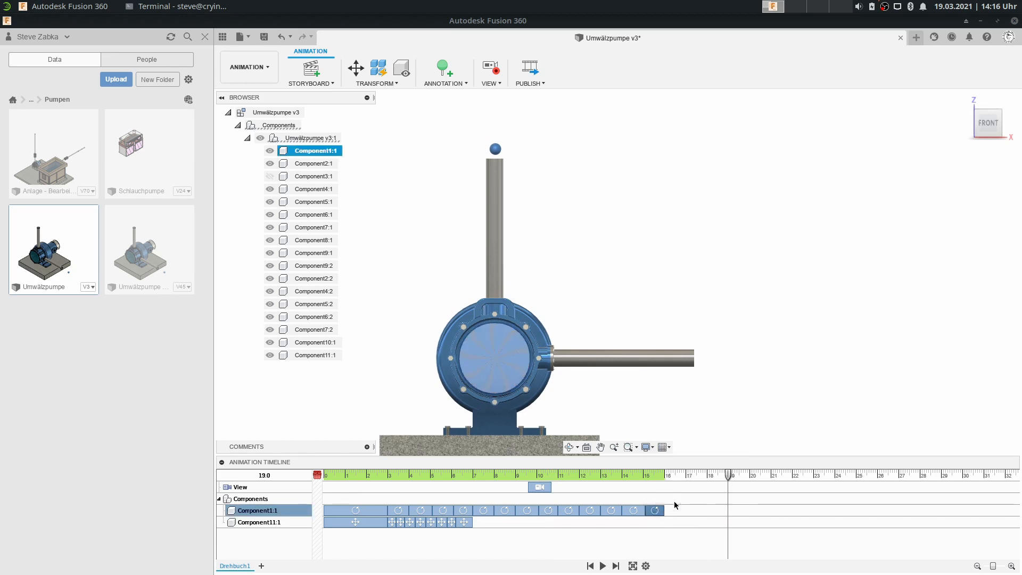
right_click(641, 510)
click(663, 503)
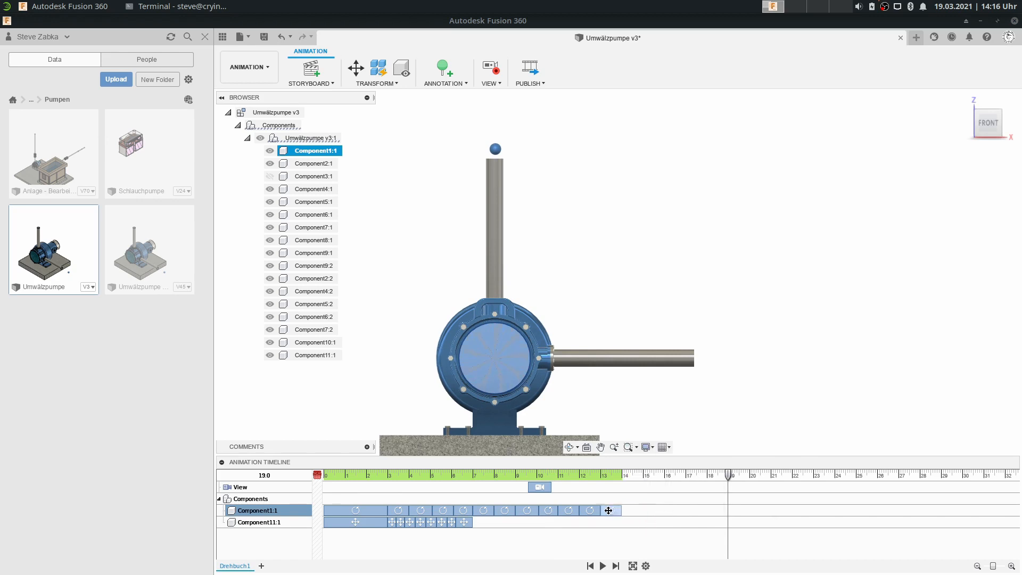
Try a camera move at 5.6 seconds by orbiting the pump and returning to the front view, and scrub through it to 5.1 seconds
click(474, 475)
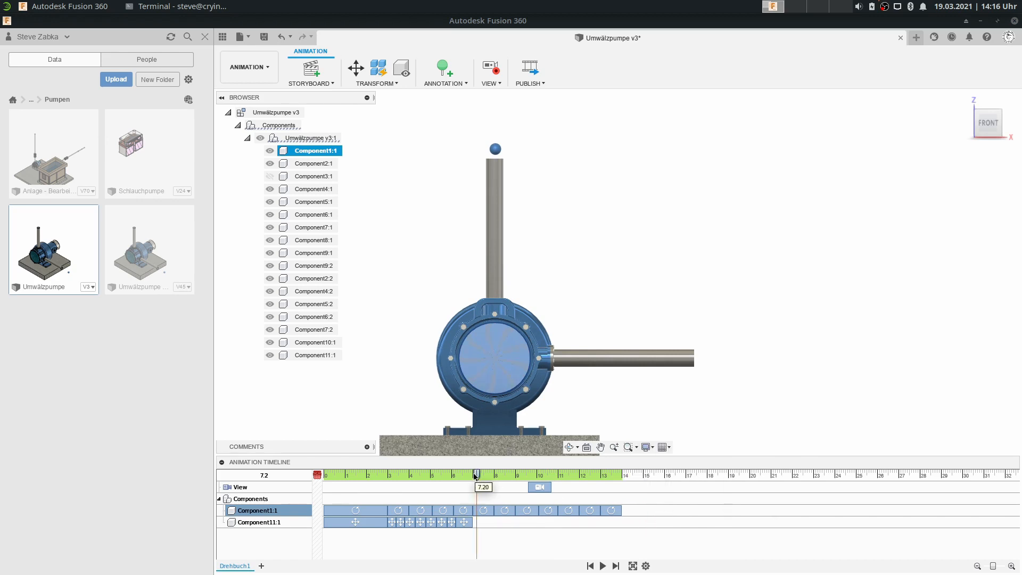
drag(474, 476, 442, 476)
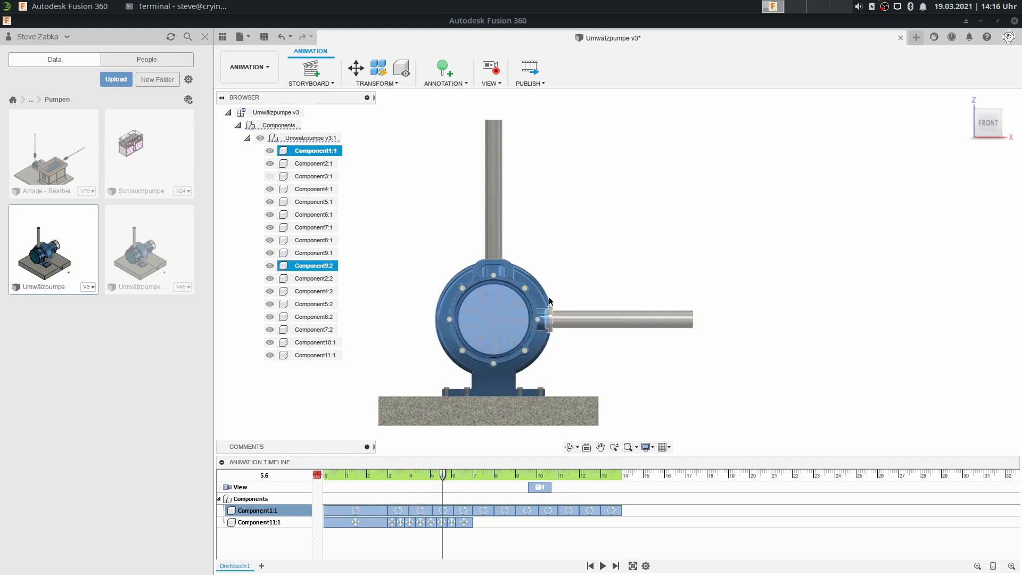
drag(988, 125, 729, 256)
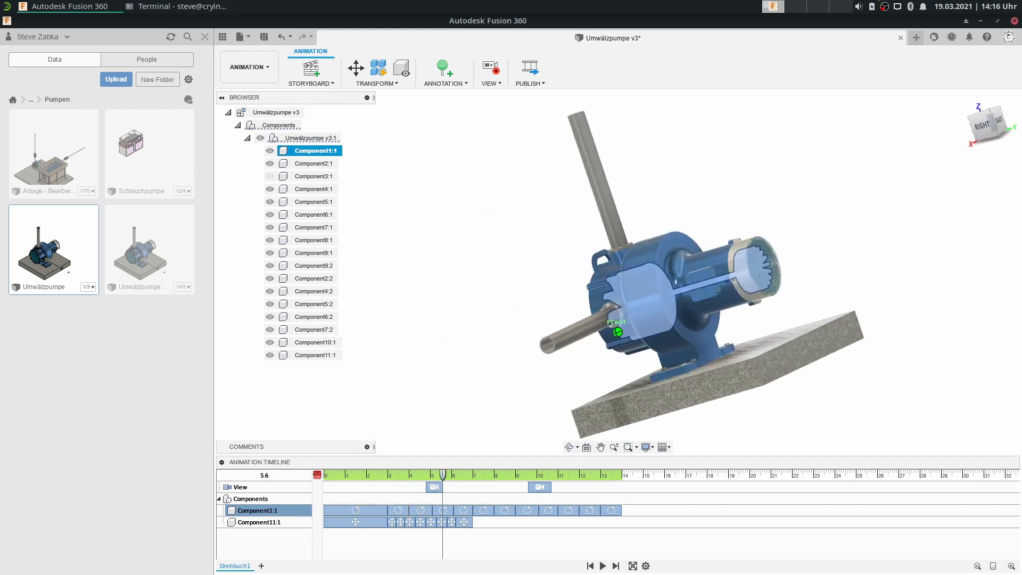
scroll(729, 257, up, 3)
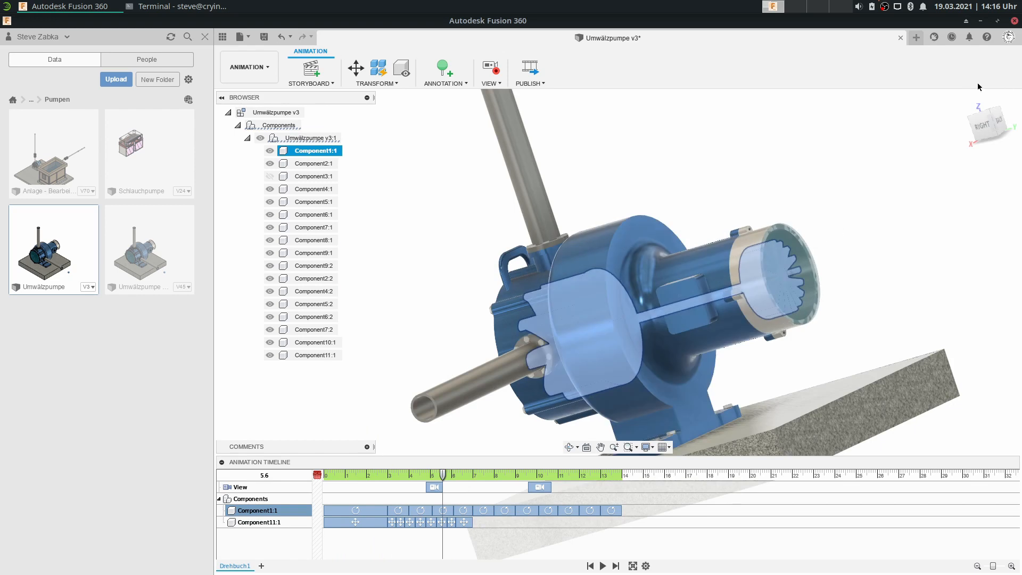
click(966, 104)
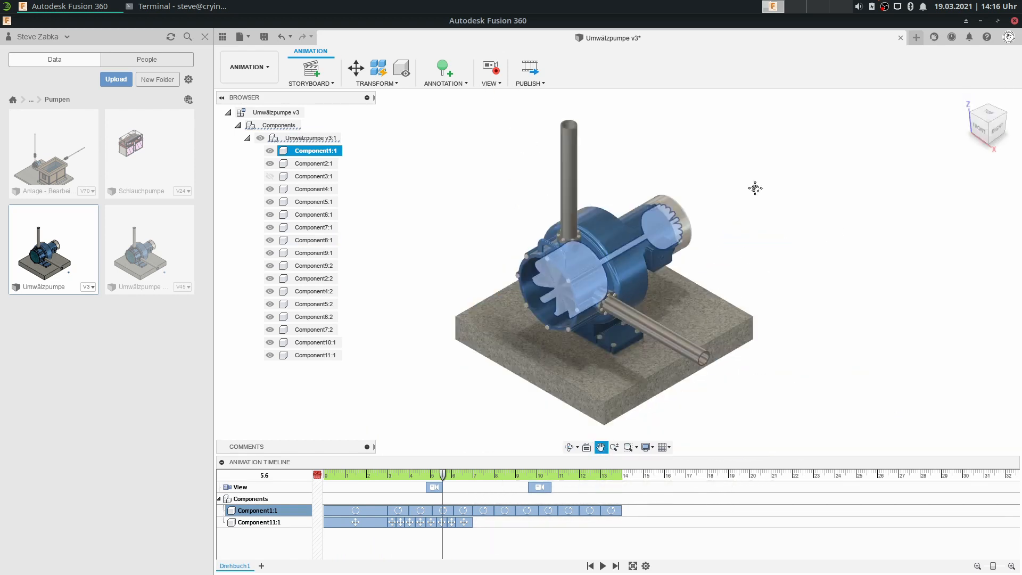
click(978, 138)
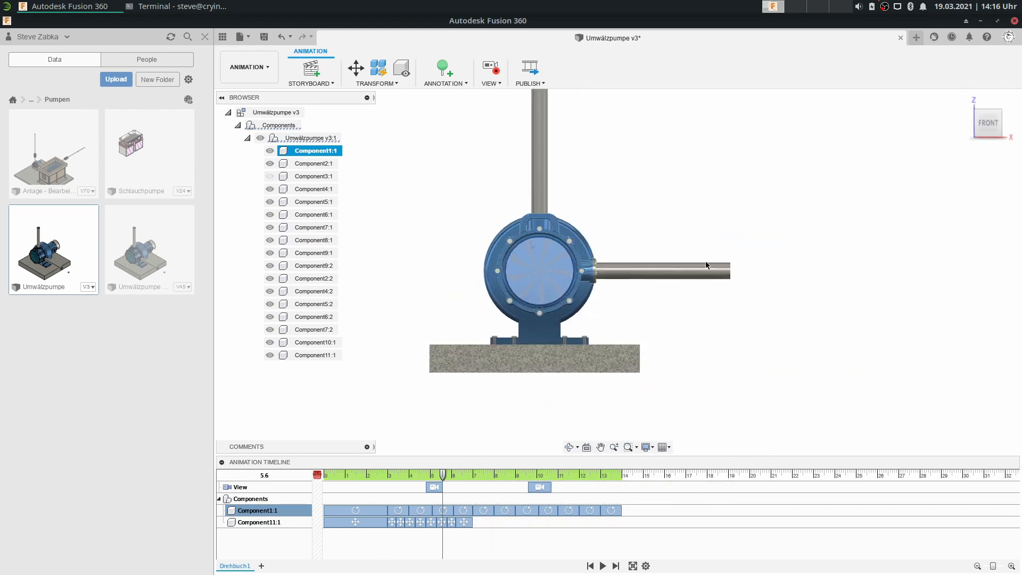
click(687, 306)
click(327, 475)
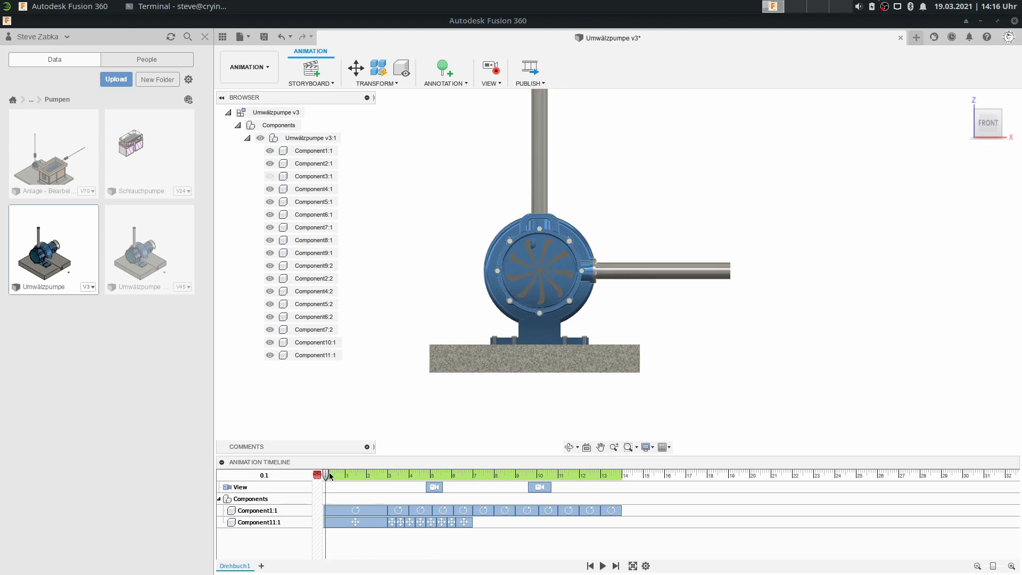
click(389, 475)
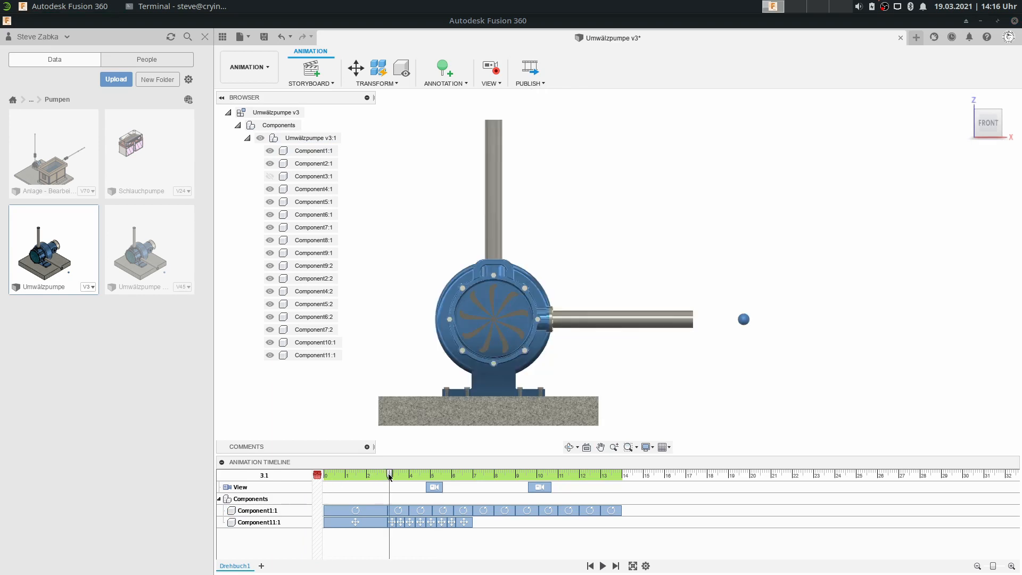
drag(390, 477, 432, 481)
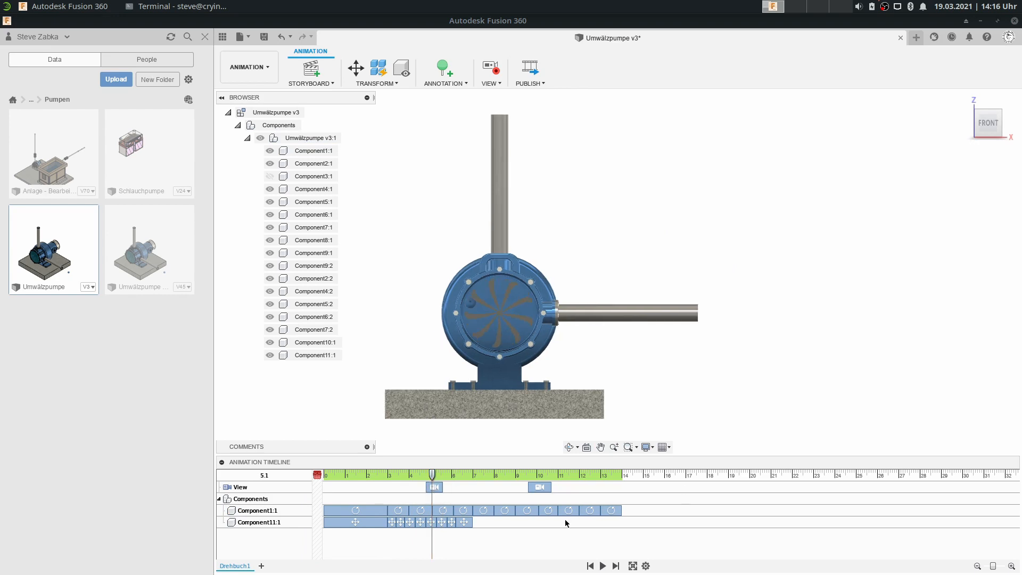
Delete both camera moves, near 5 and 10 seconds, from the View track
right_click(436, 486)
click(463, 543)
right_click(552, 487)
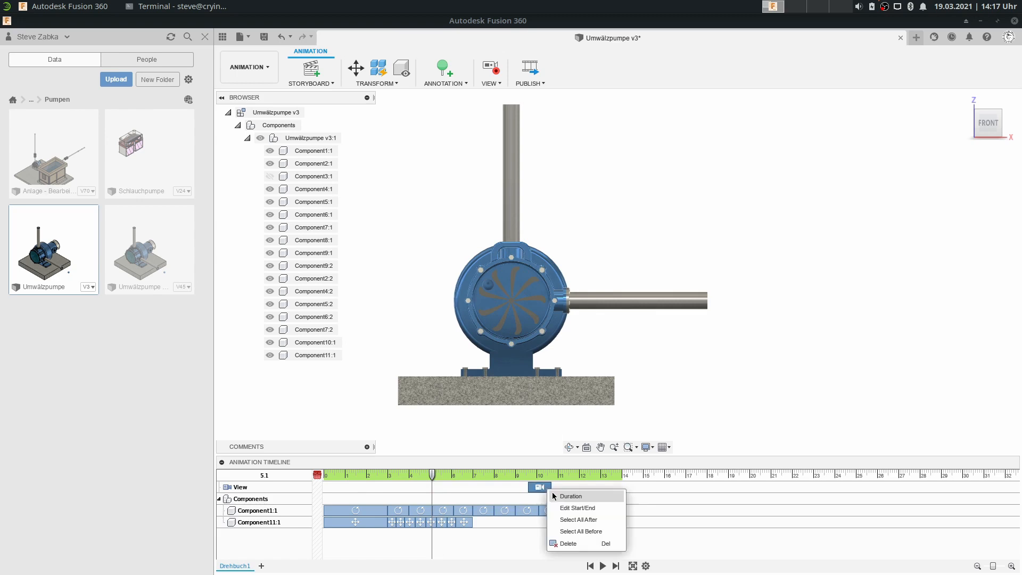
click(562, 544)
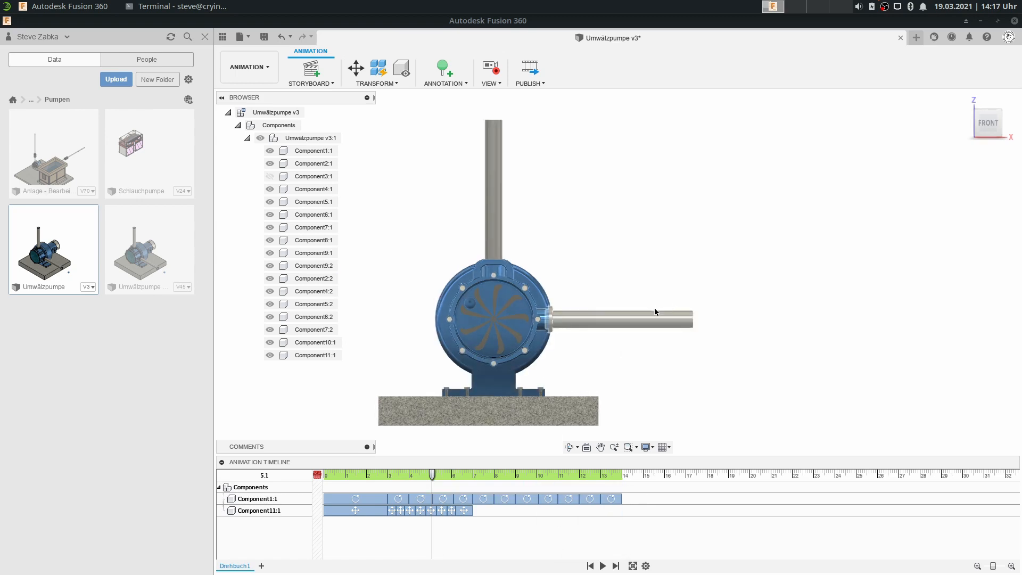
At 5.1 seconds, turn the camera to the edge view between front and right, and set the playhead to 8.0 seconds
click(1001, 124)
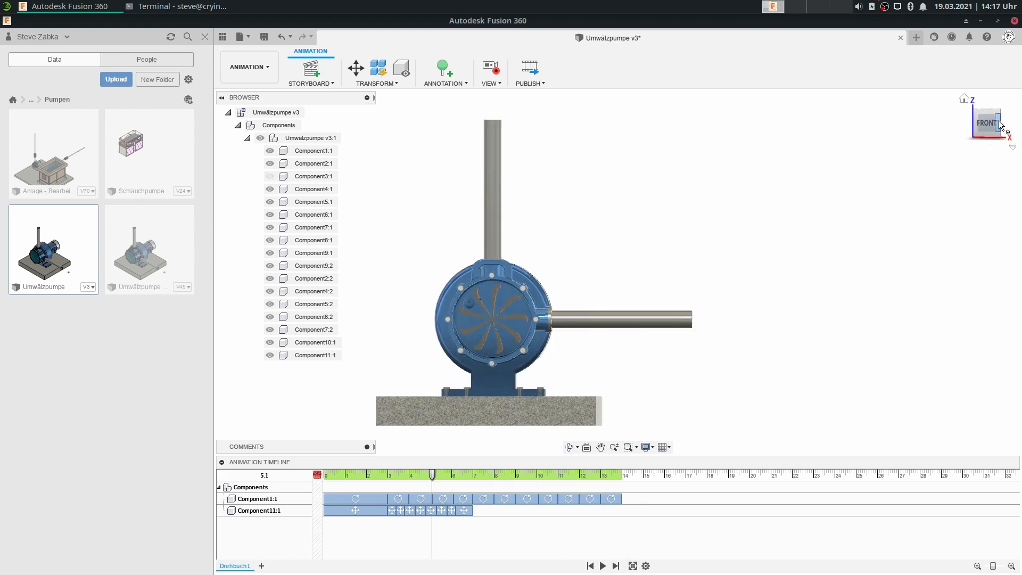
click(494, 476)
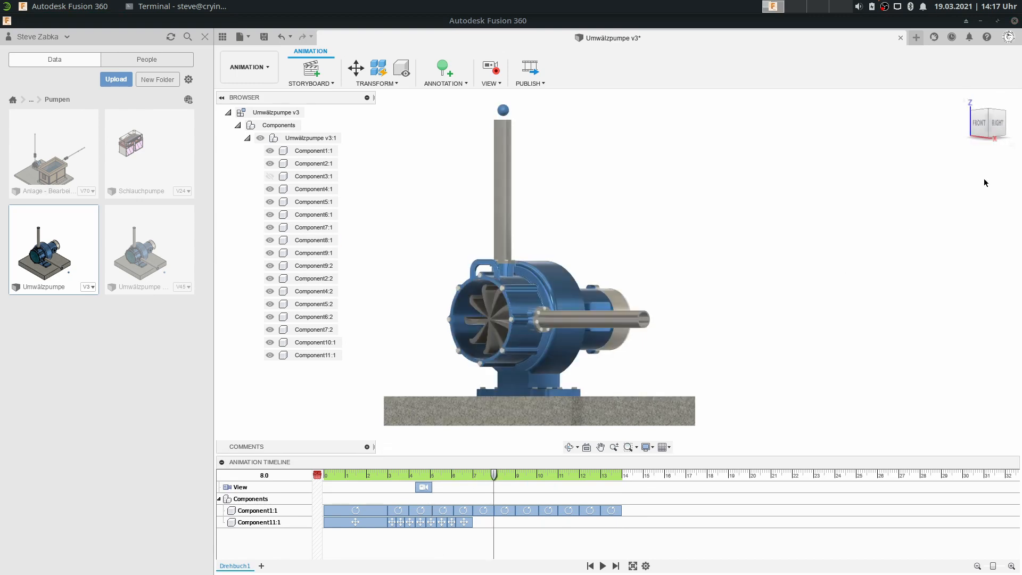
Turn the camera to the right view at 8.0 seconds, and to the edge view between right and back at 10.0 seconds
click(998, 124)
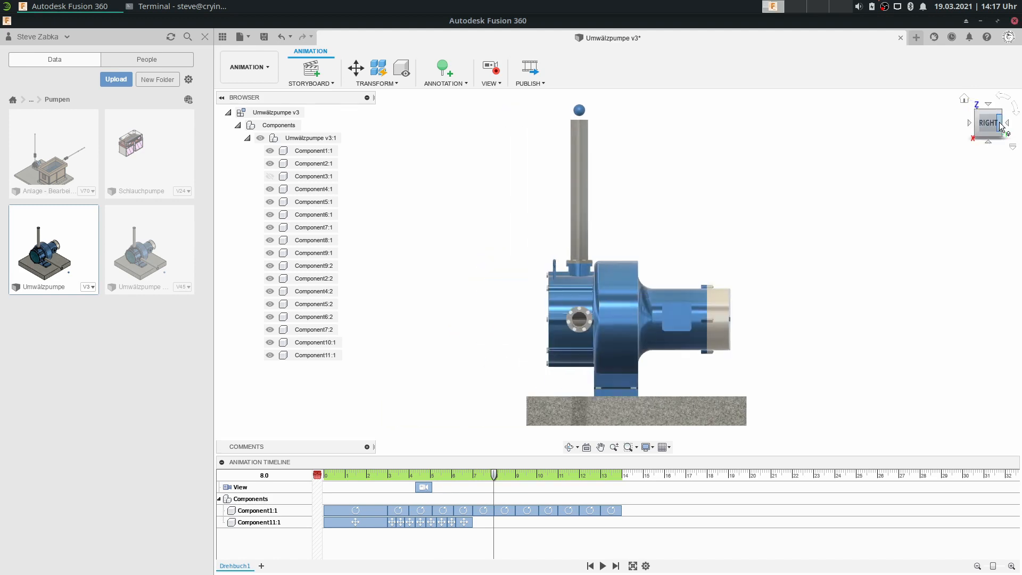
click(536, 476)
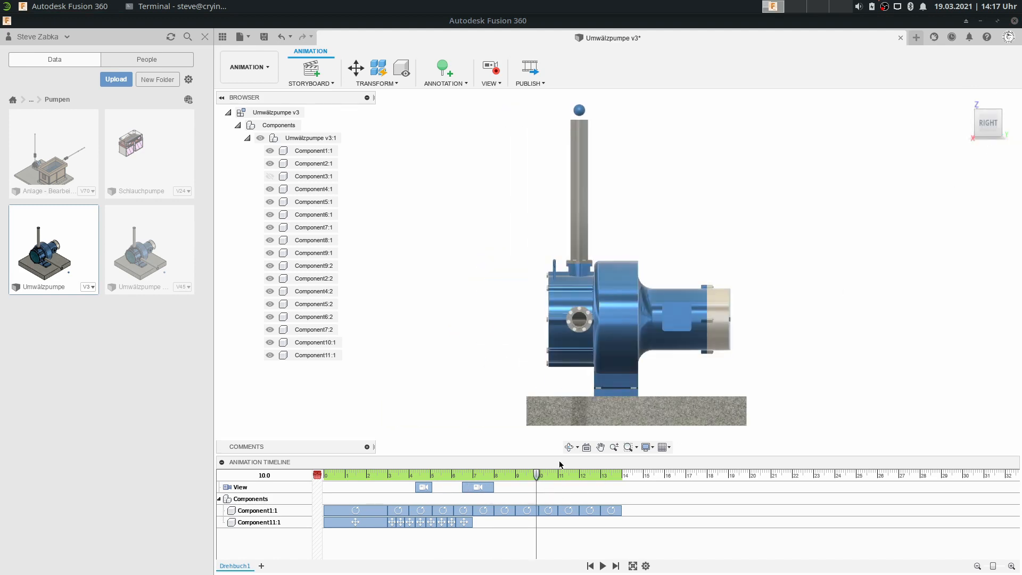
click(1001, 124)
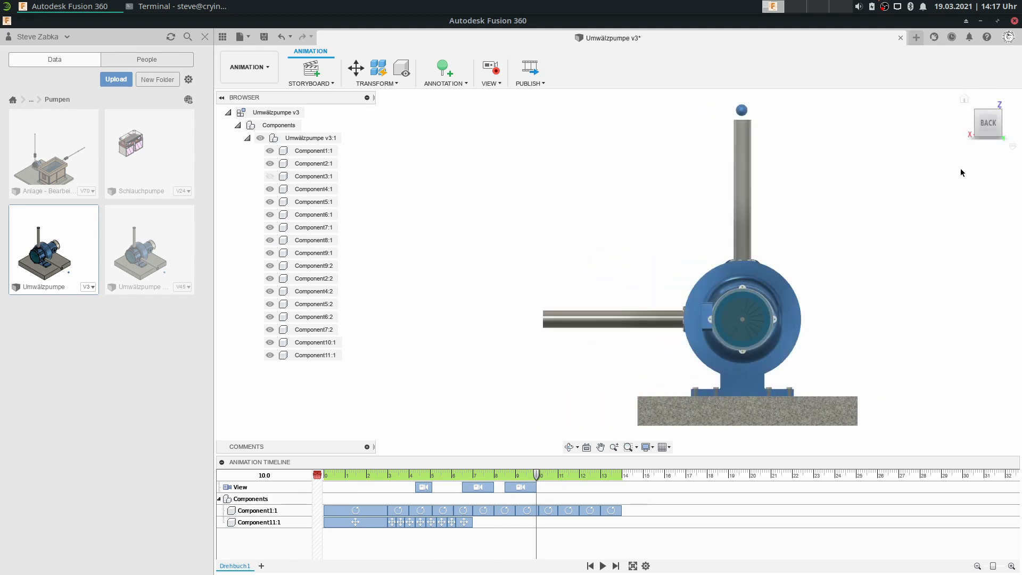
click(976, 127)
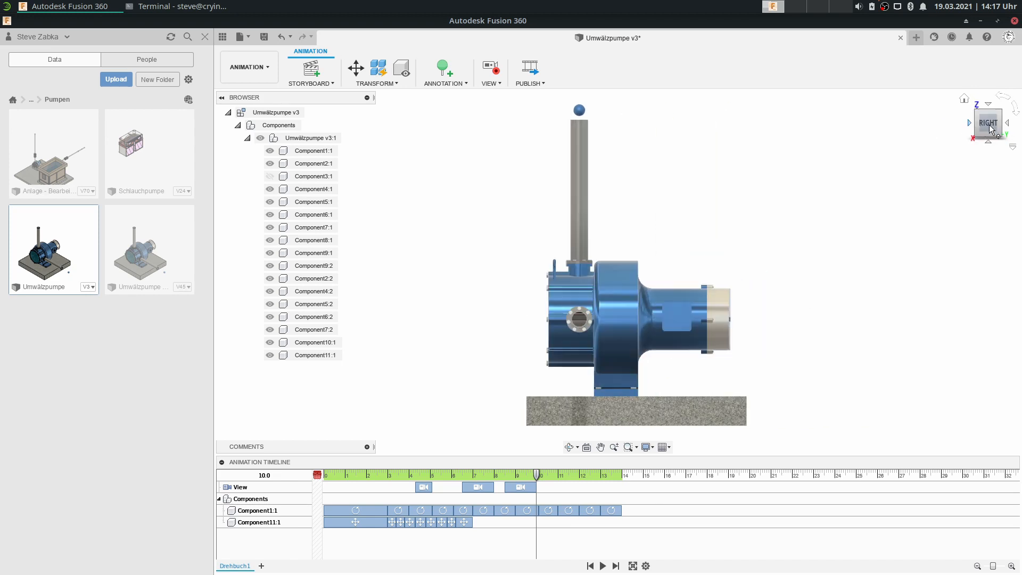
click(1000, 127)
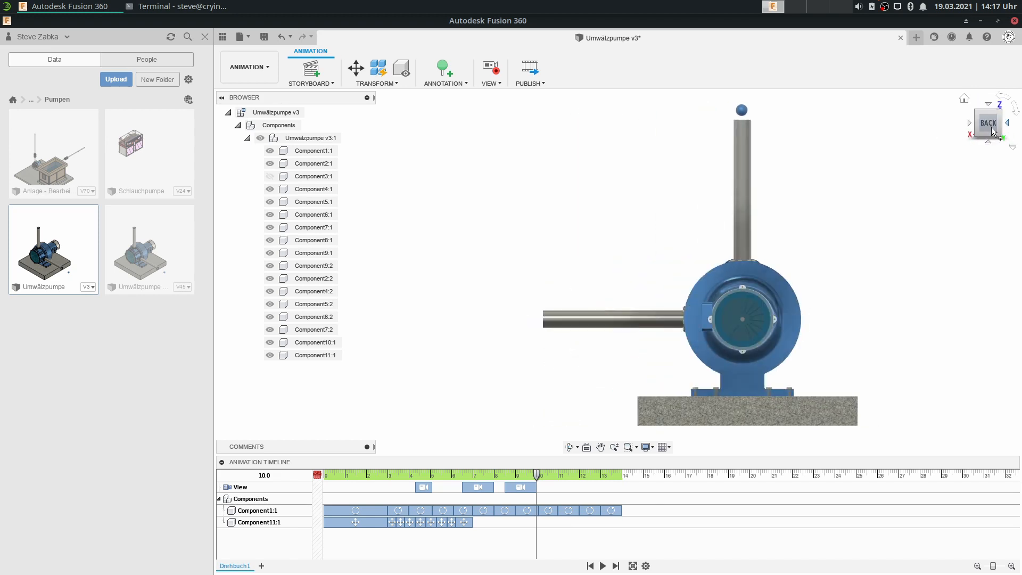
click(976, 127)
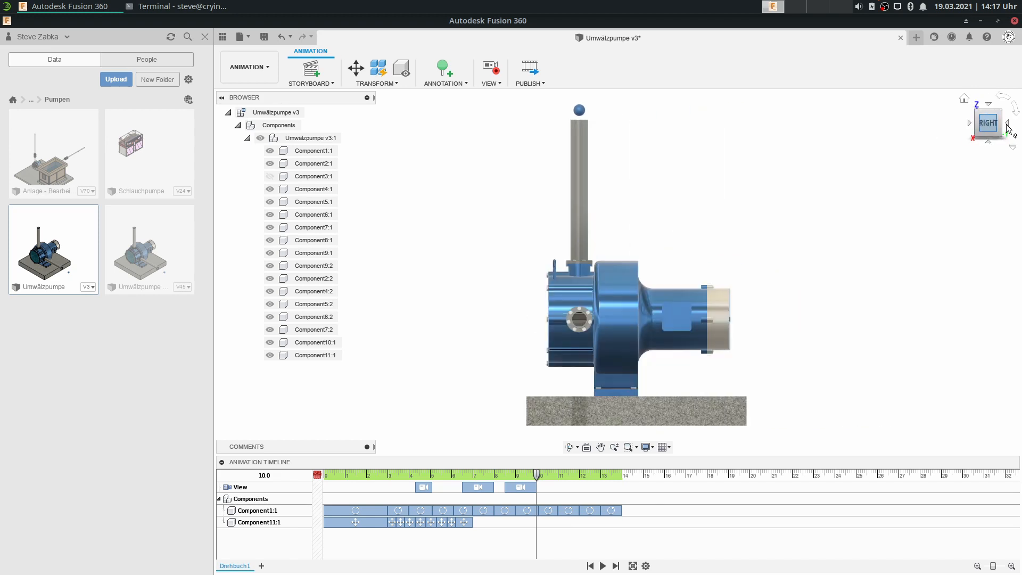
click(1002, 126)
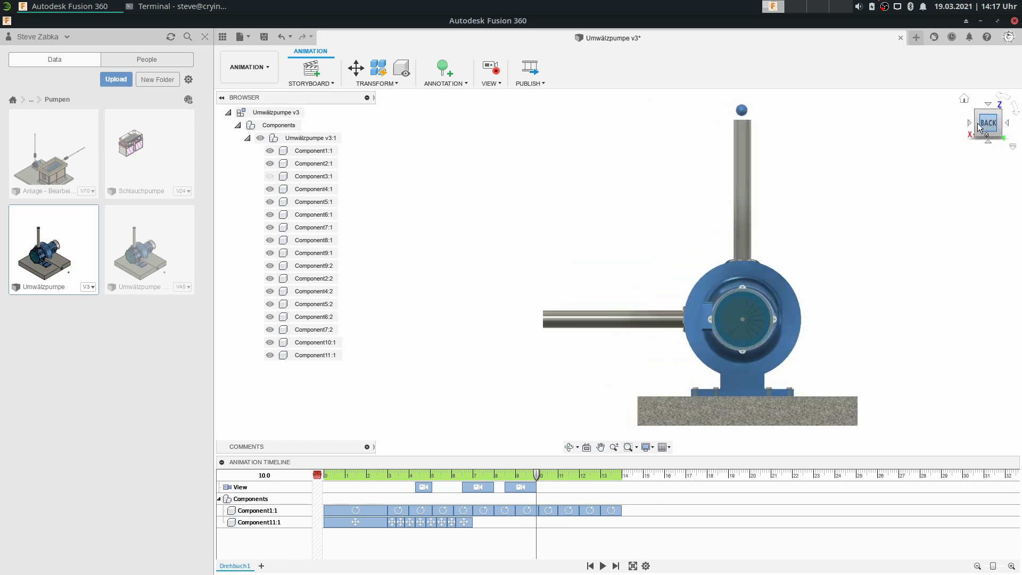
click(977, 127)
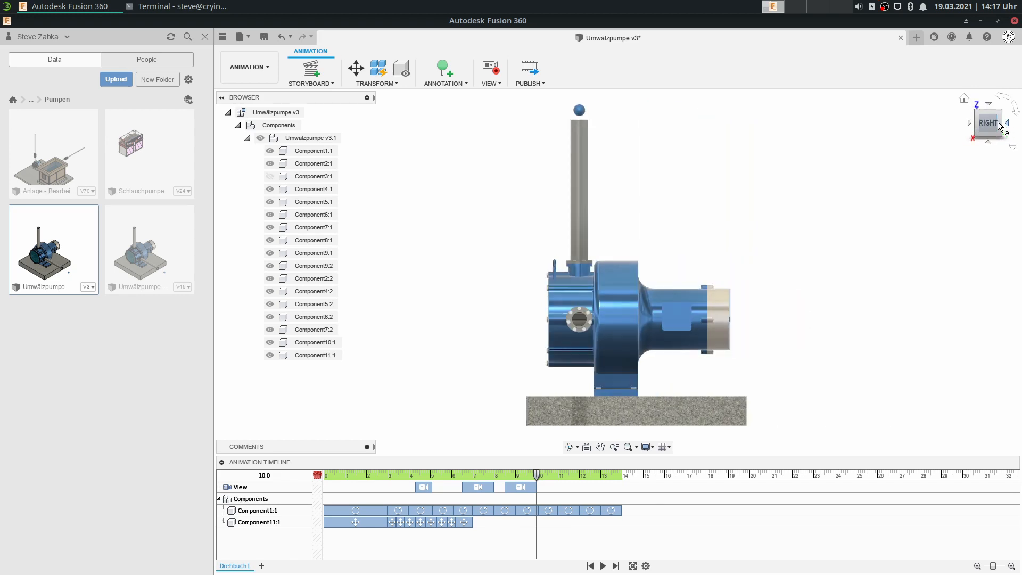
click(1003, 126)
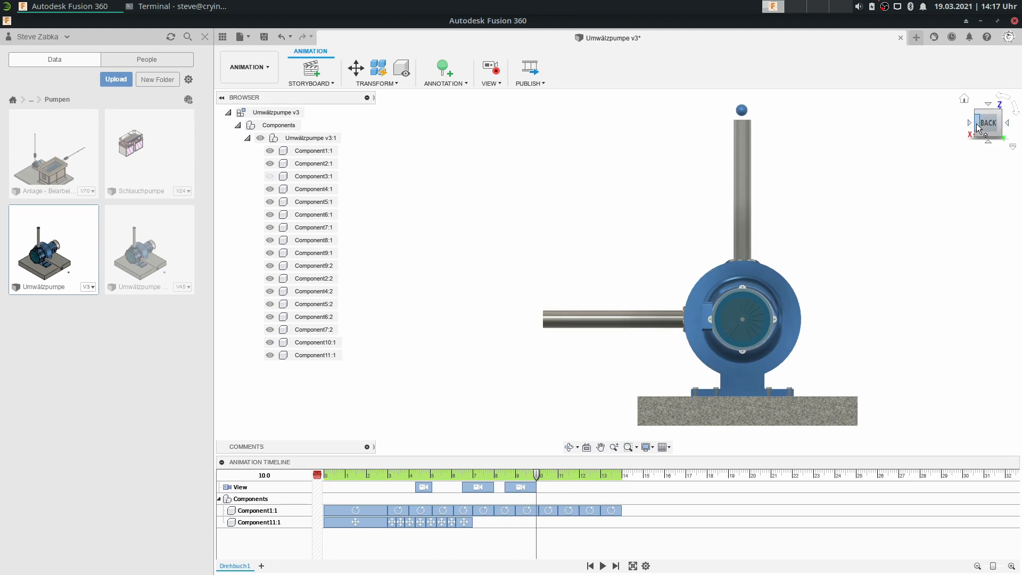
click(977, 127)
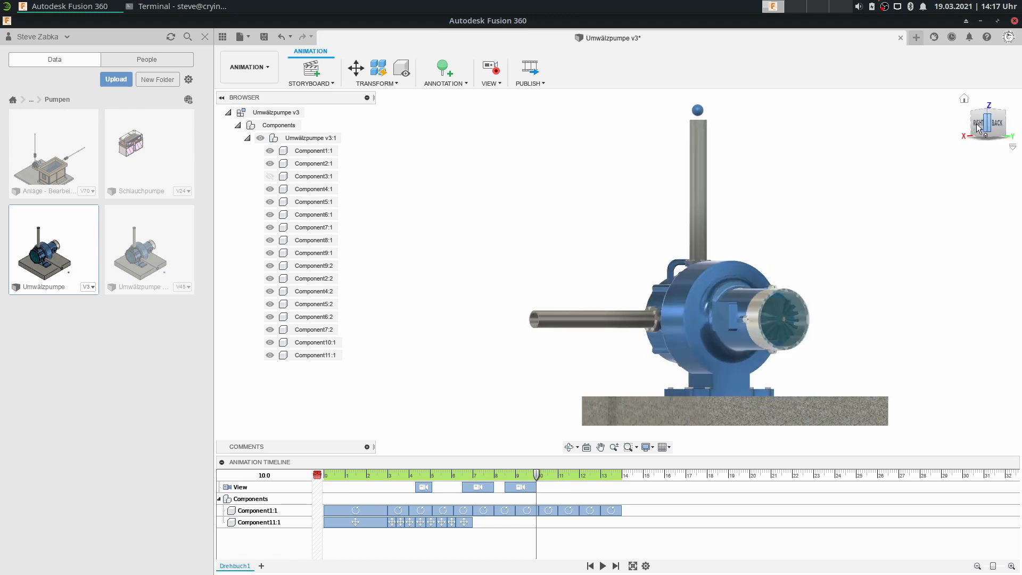
Turn the camera to the back view at 12.0 seconds and set the playhead to 13.0 seconds
click(580, 479)
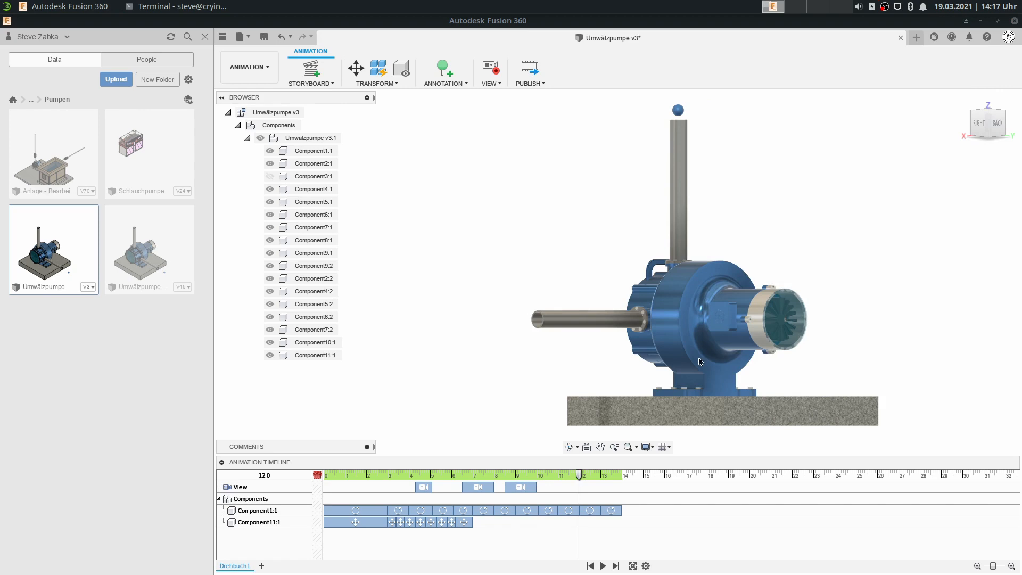
click(998, 123)
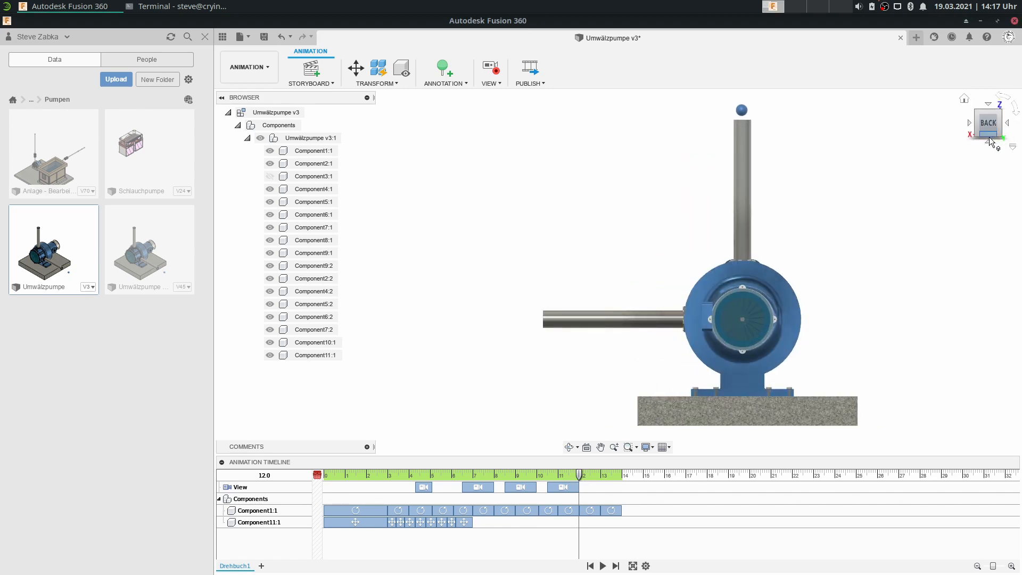
click(601, 479)
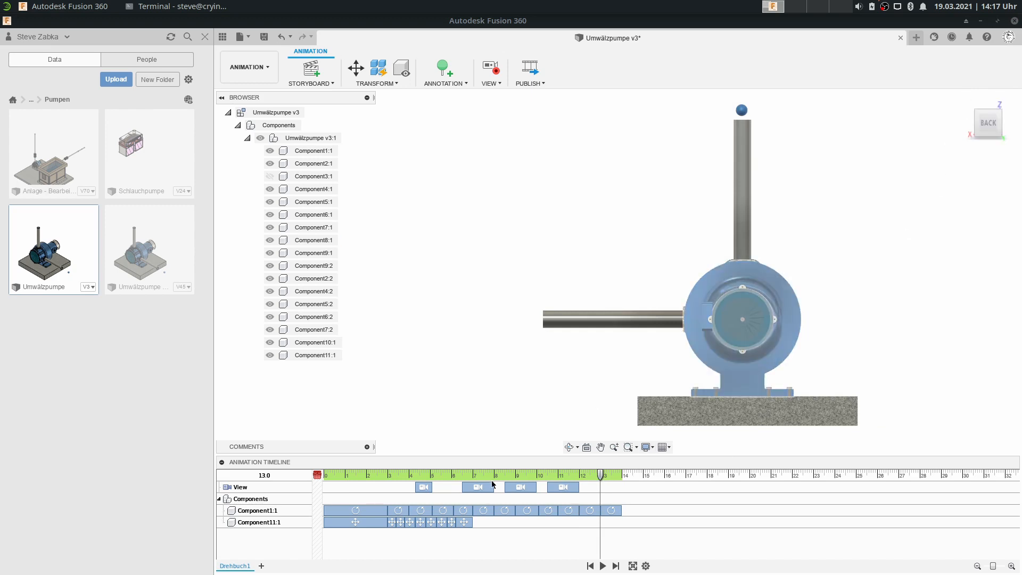
Stretch and shift the four camera moves on the View track so they run back to back from 0 to 10.8 seconds
click(463, 474)
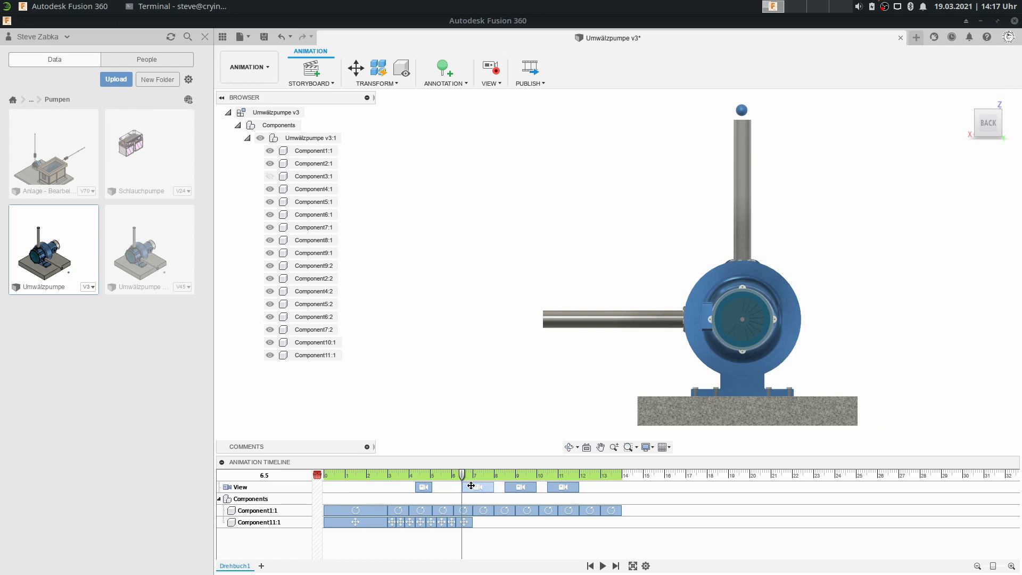
click(472, 485)
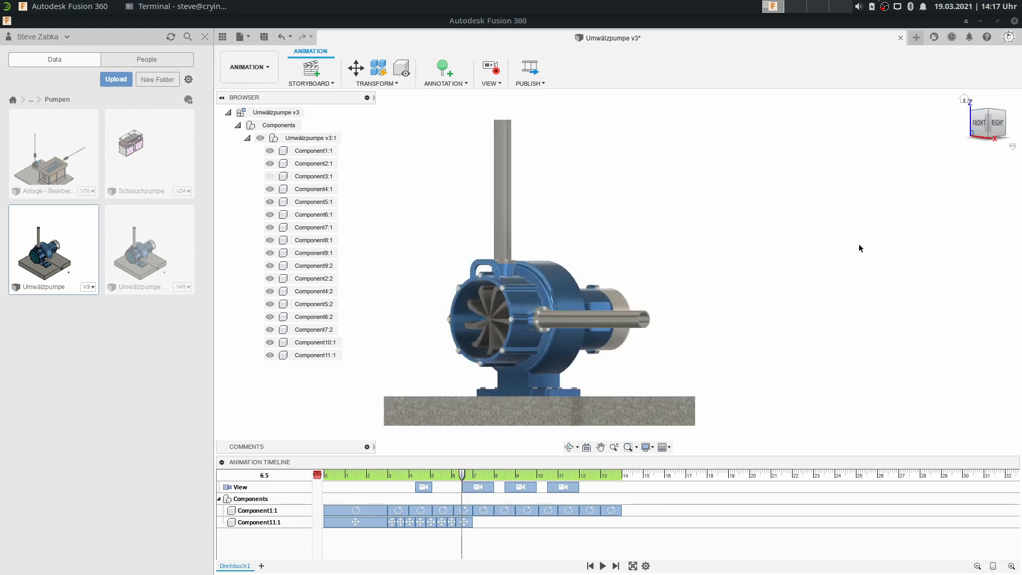
drag(476, 487, 323, 487)
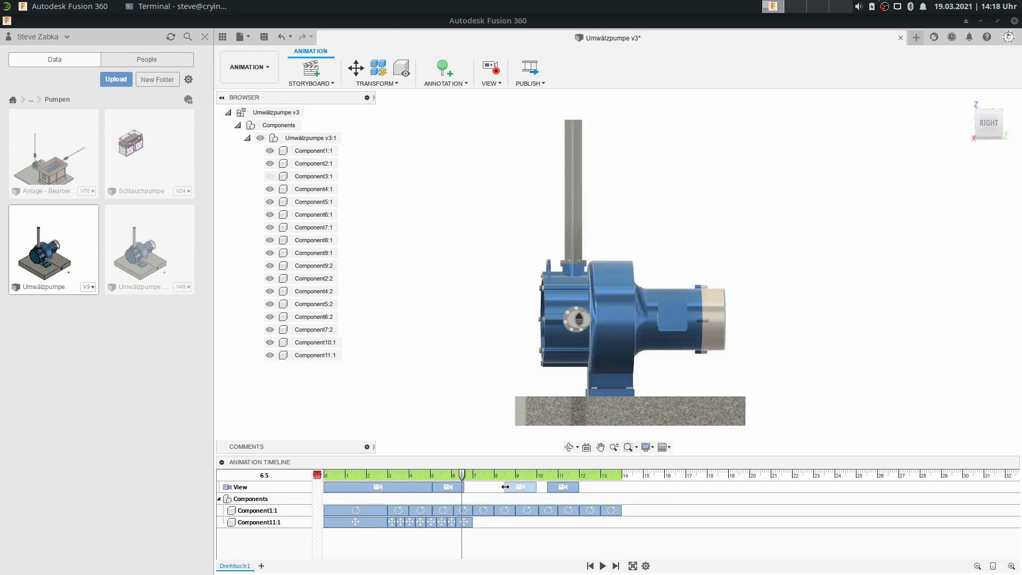
drag(516, 485, 468, 486)
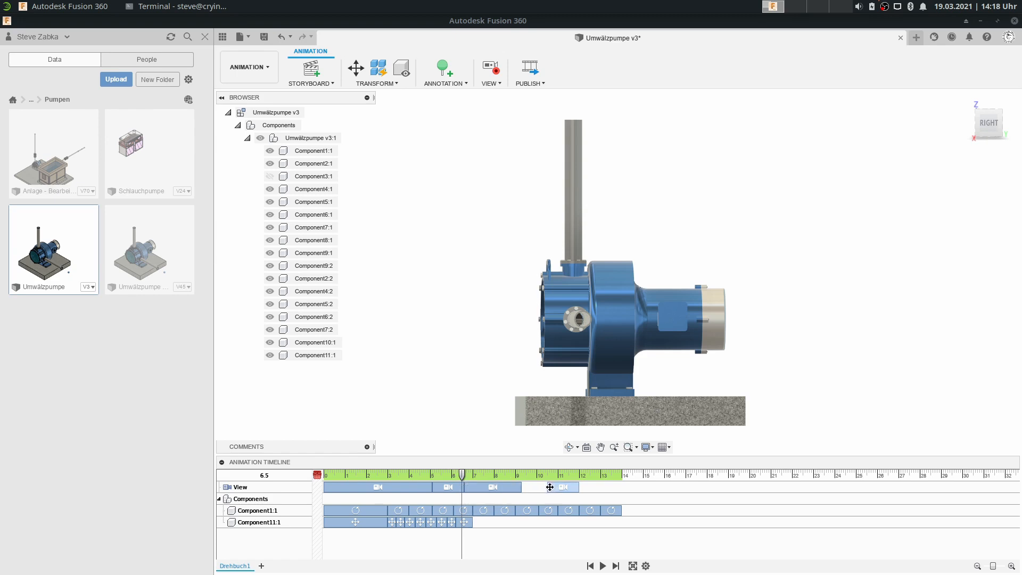
drag(550, 486, 525, 486)
Check the camera at 9.3 and 10.8 seconds, and turn it to the edge view between back and left at 12.0 seconds
click(522, 475)
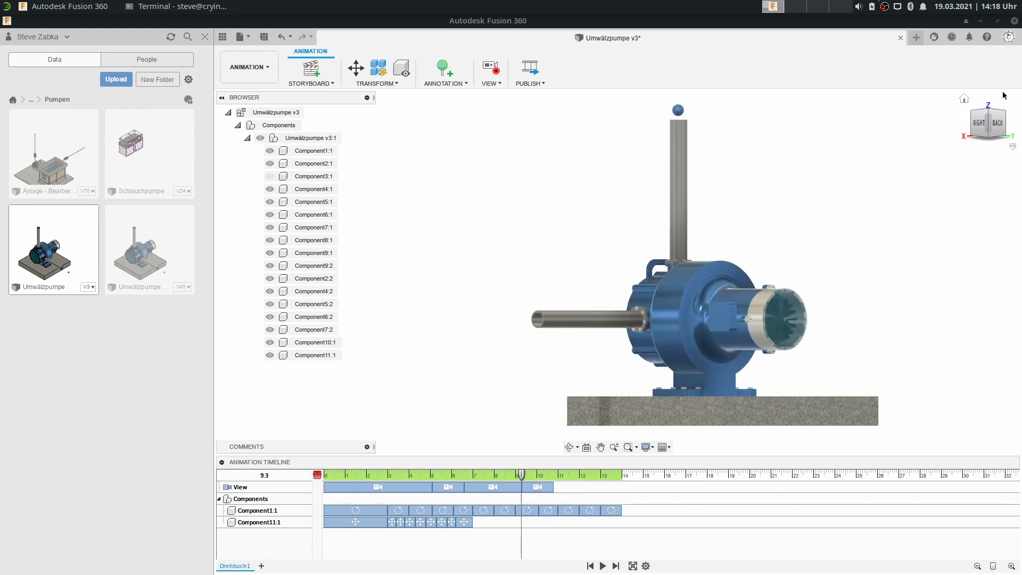
click(554, 475)
click(997, 123)
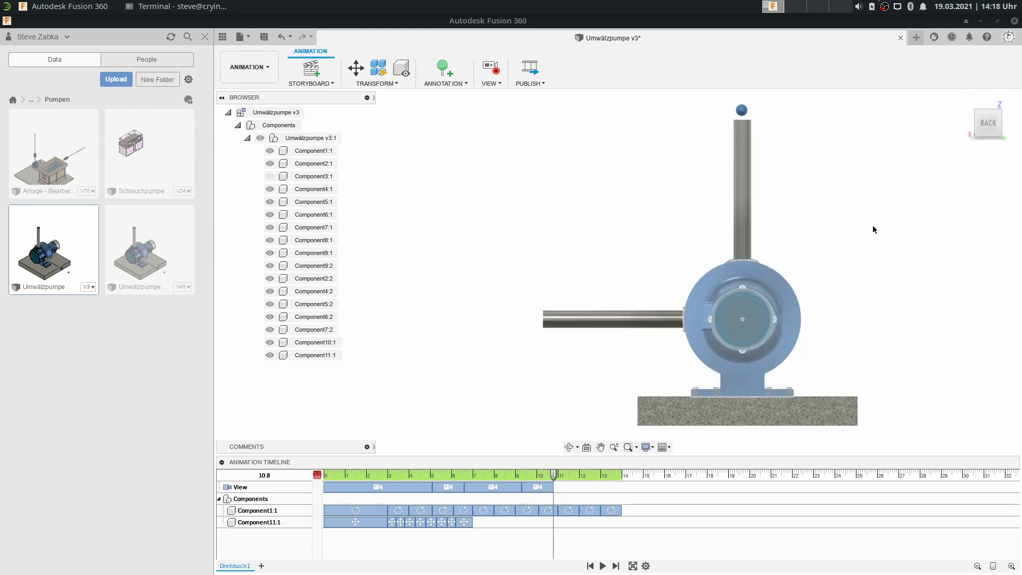
click(580, 478)
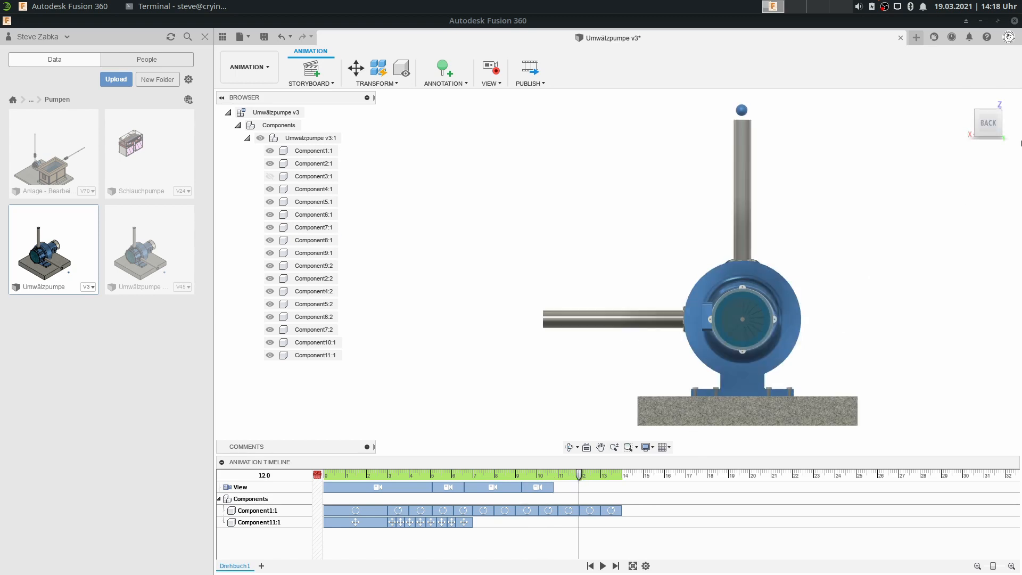
click(1001, 126)
Turn the camera to the left view at 13.0 seconds, and to the edge view between left and front at 14.0 seconds
click(601, 476)
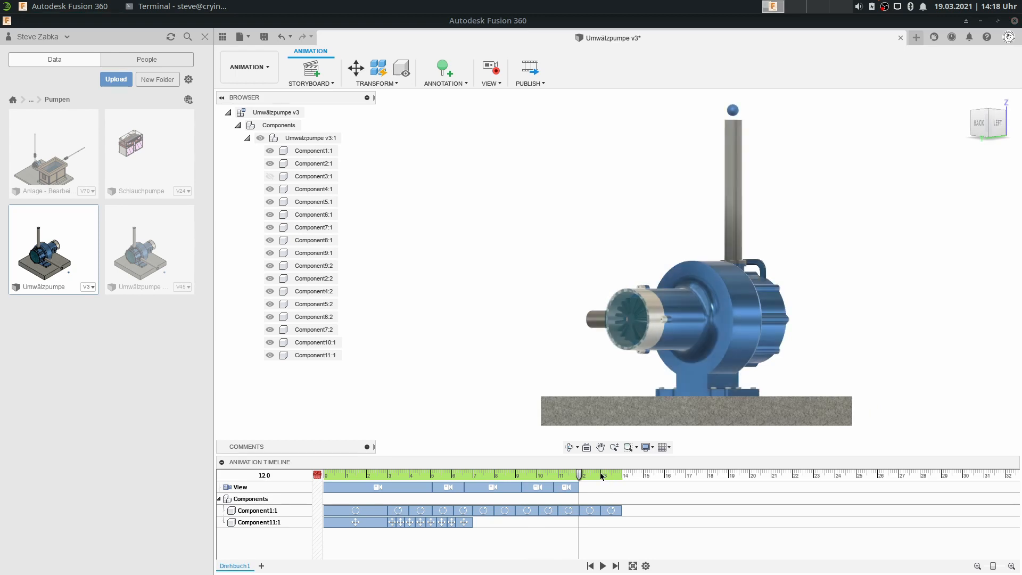
click(1007, 130)
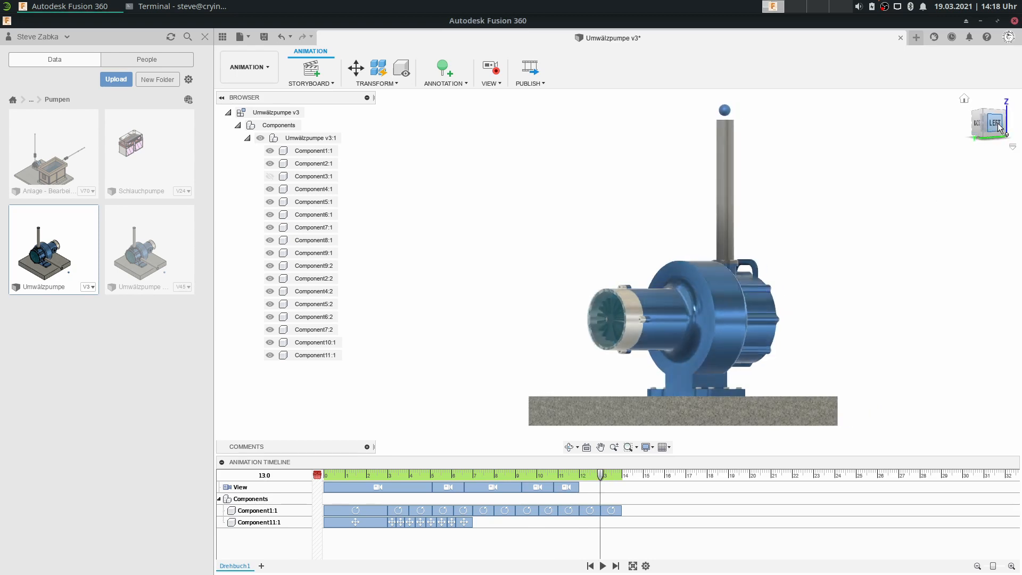
click(624, 476)
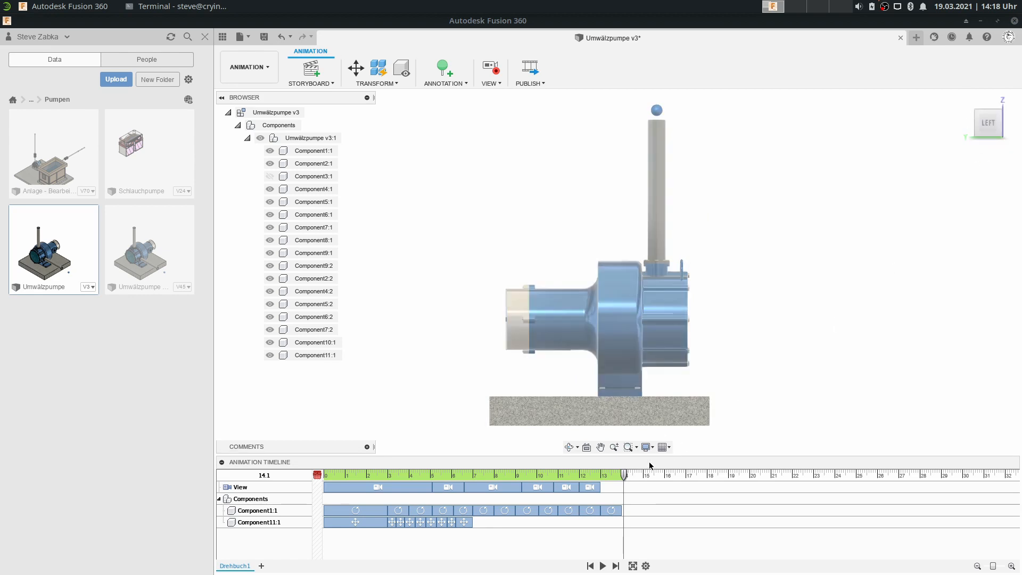
drag(624, 476, 622, 477)
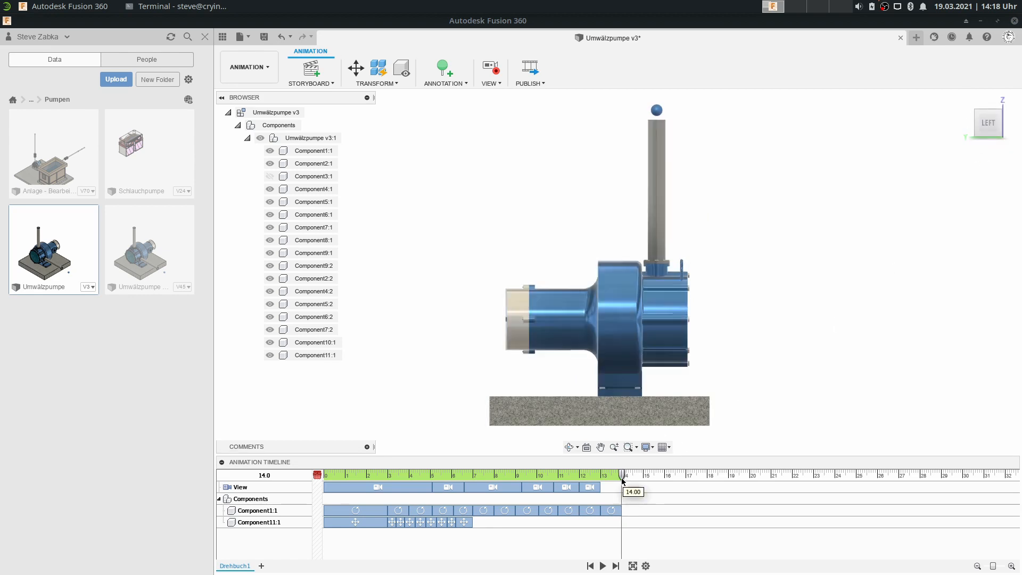
click(1000, 129)
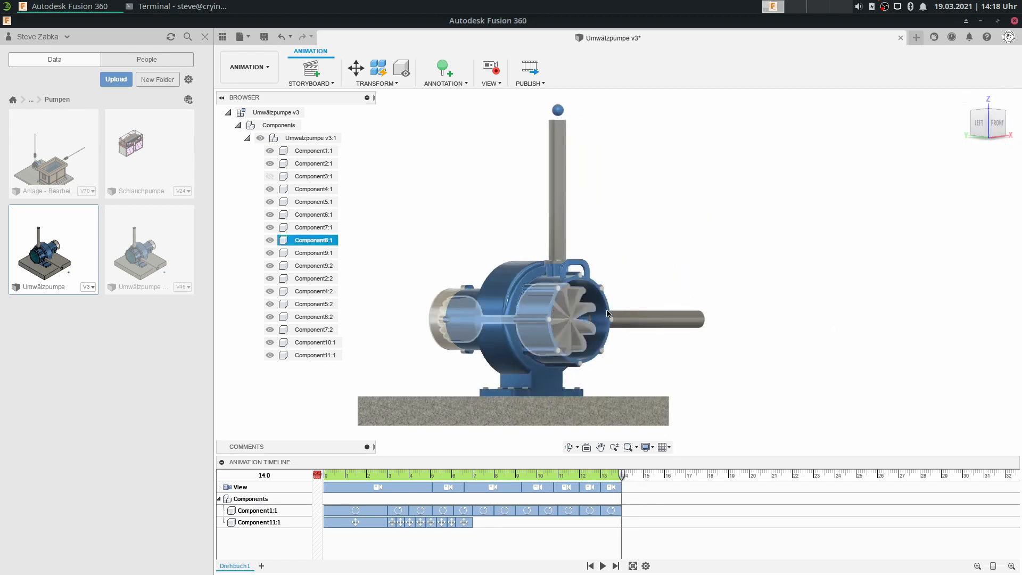
Play the animation from the start, scrub to 3.8 seconds, and review it again in the full-screen preview
click(315, 474)
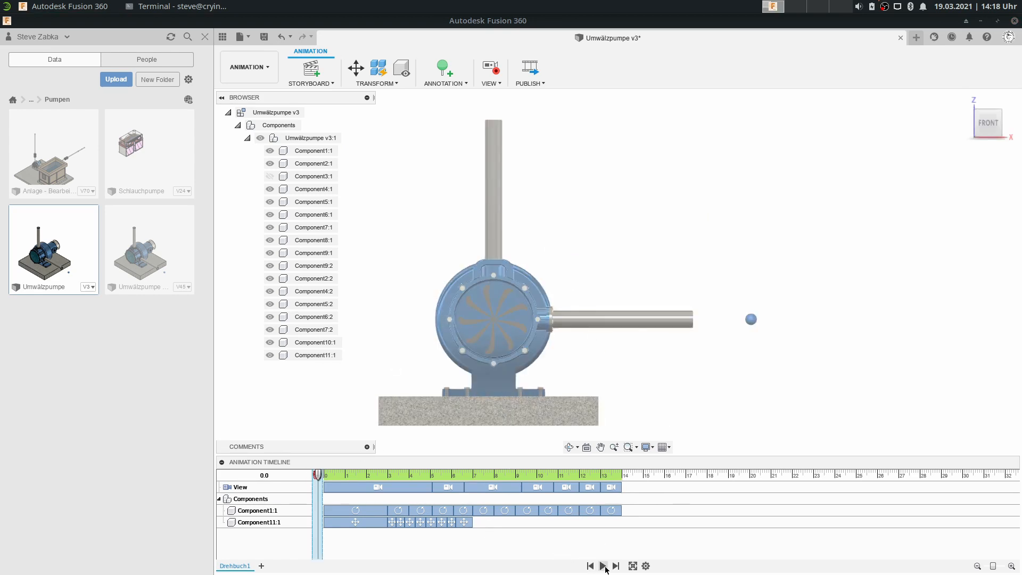
click(602, 566)
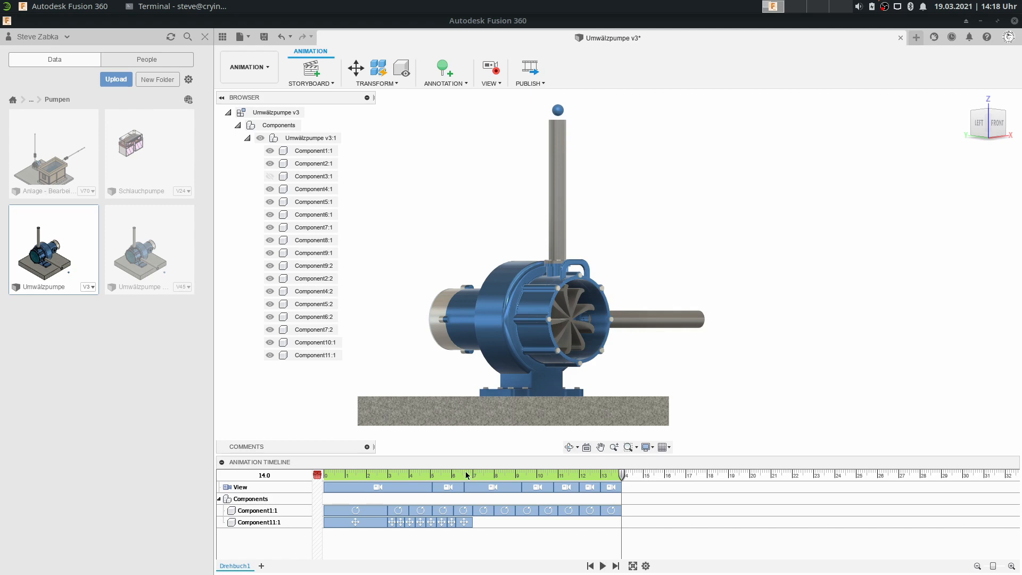
drag(455, 475, 405, 476)
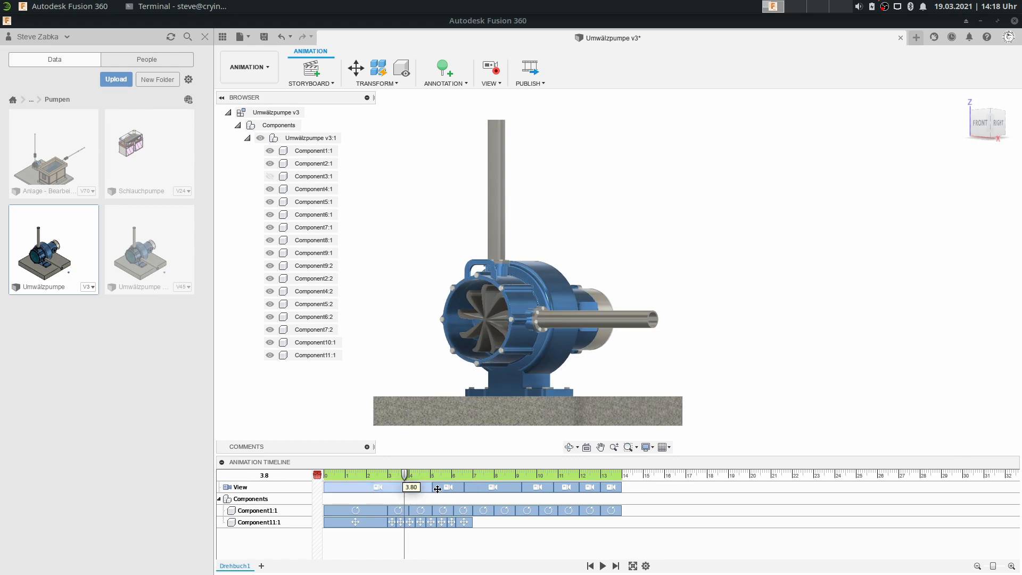
click(634, 567)
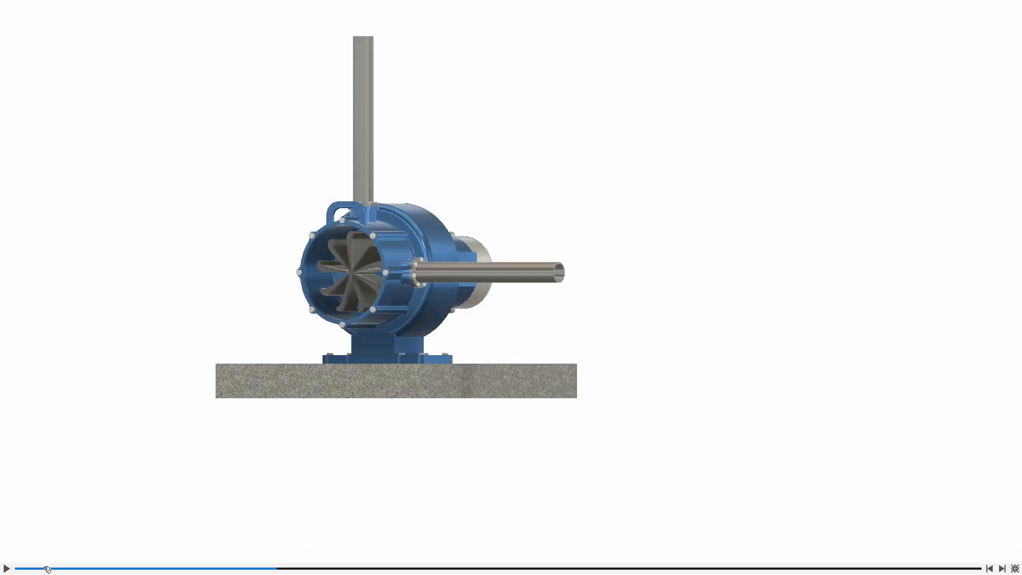
click(23, 568)
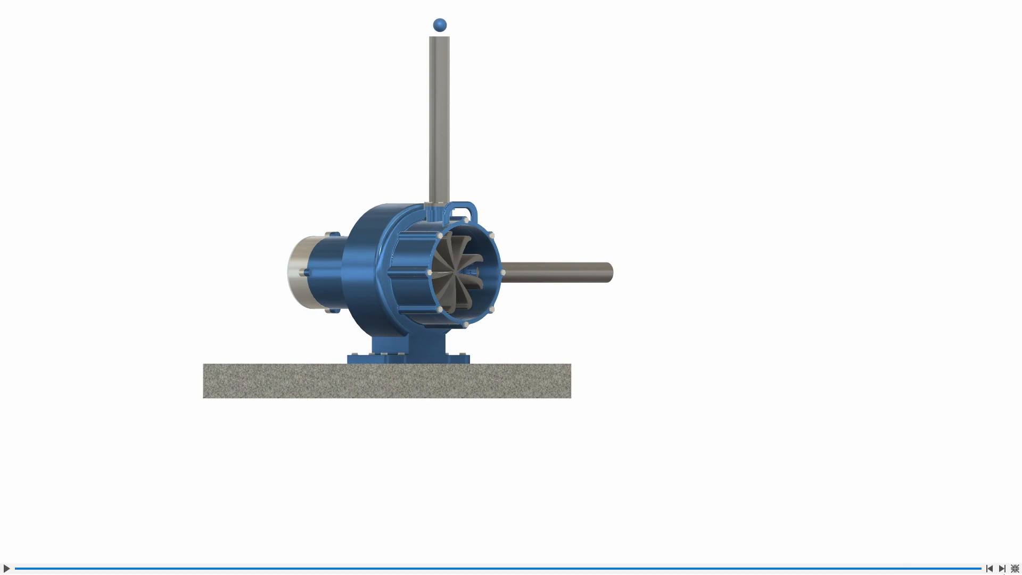
click(1014, 568)
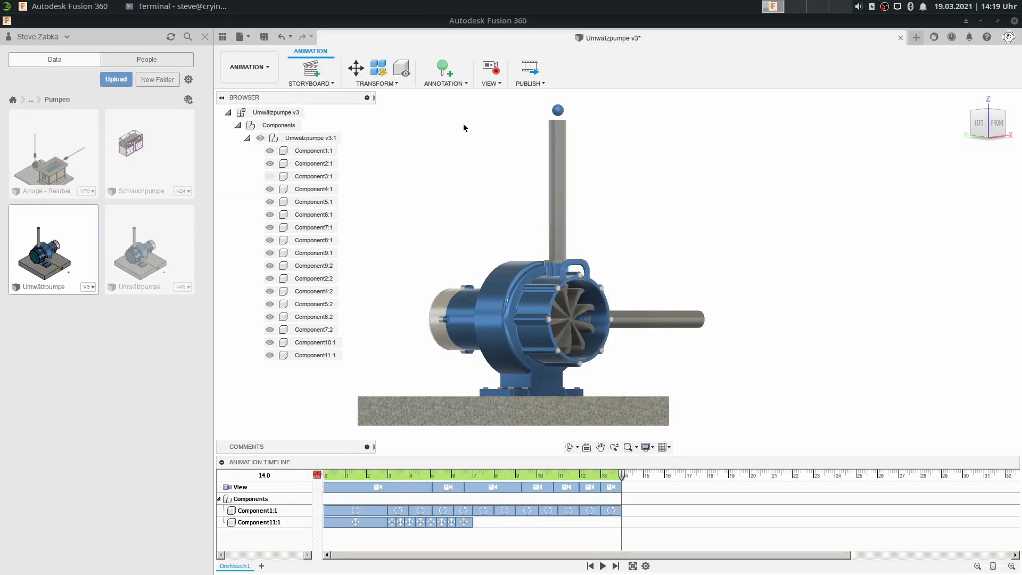
Publish all storyboards as a 1920 x 1080 (16:9) video, saved as the AVI file Umwälzpumpe v3 in the Downloads folder on the computer
click(530, 68)
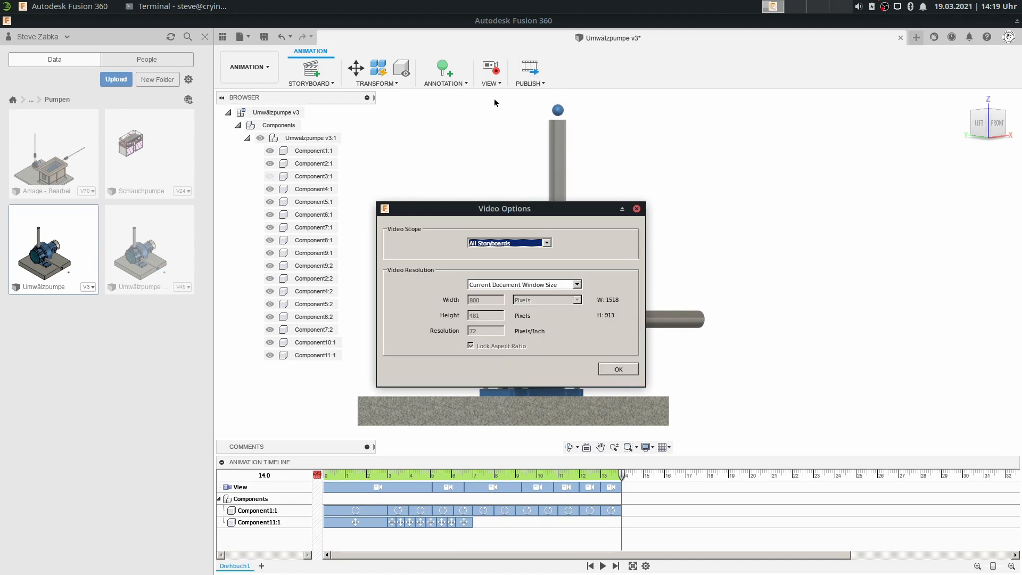
click(493, 244)
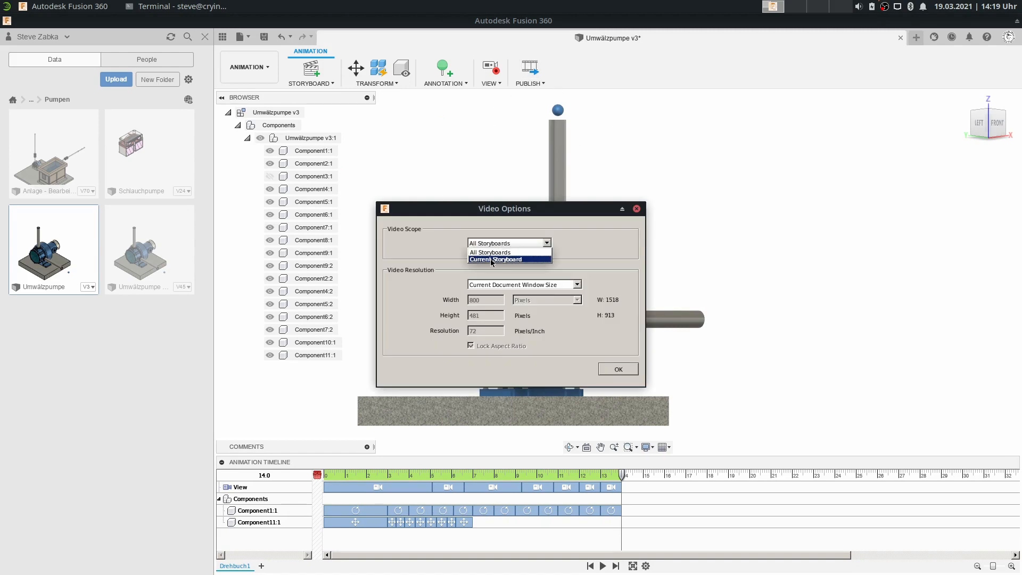
click(491, 260)
click(489, 245)
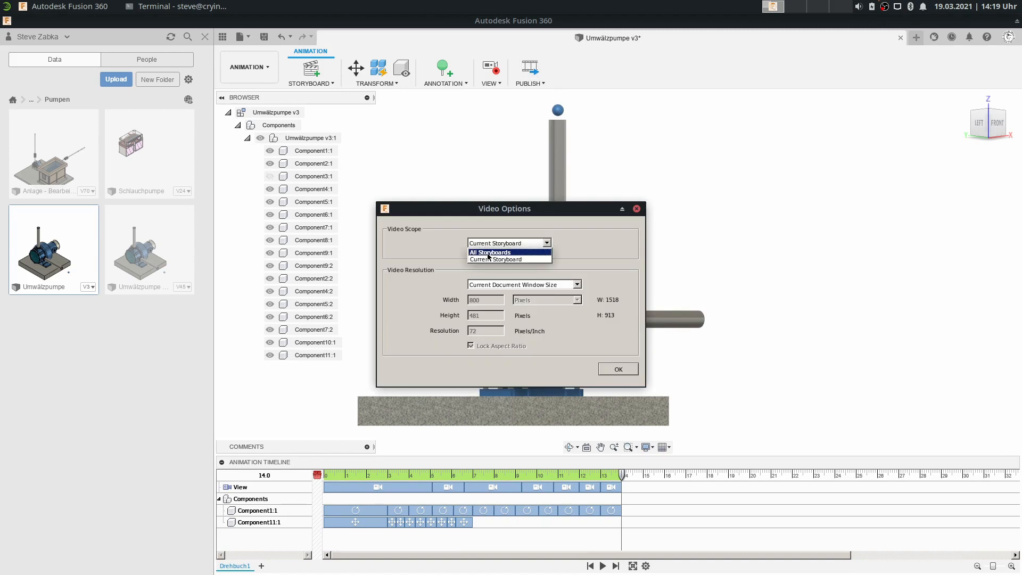
click(488, 253)
click(505, 285)
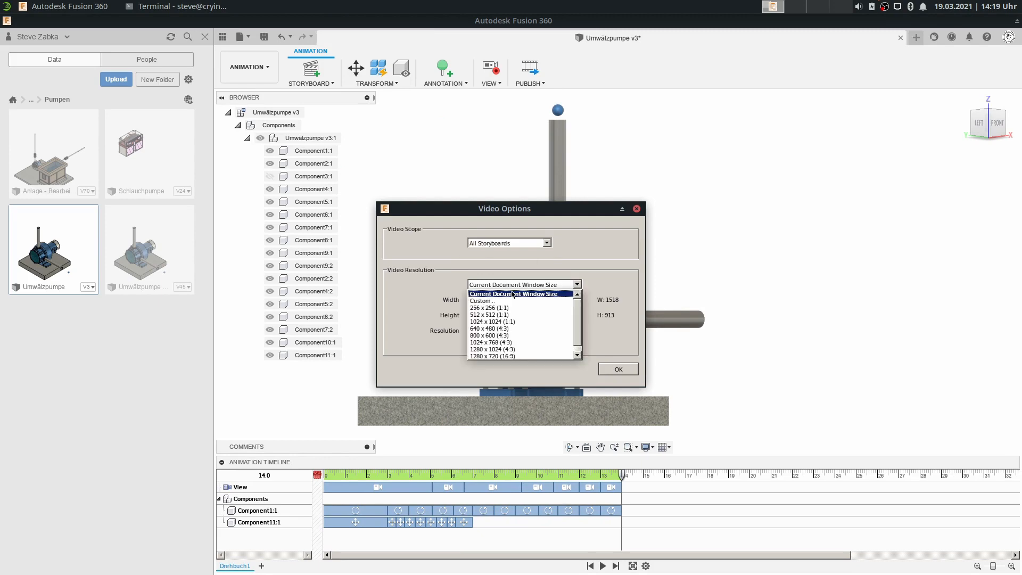
scroll(512, 295, down, 1)
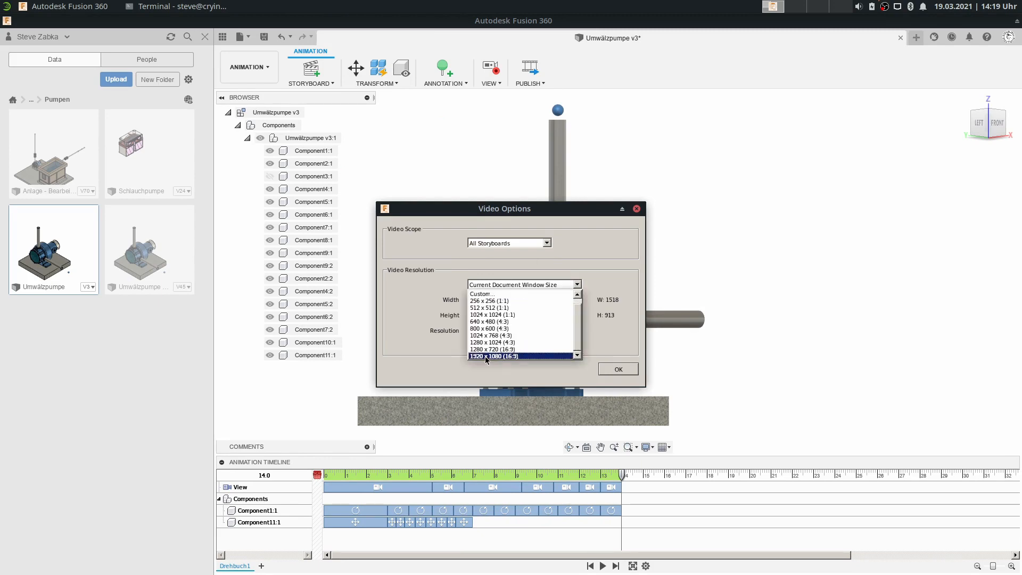
click(486, 356)
click(612, 370)
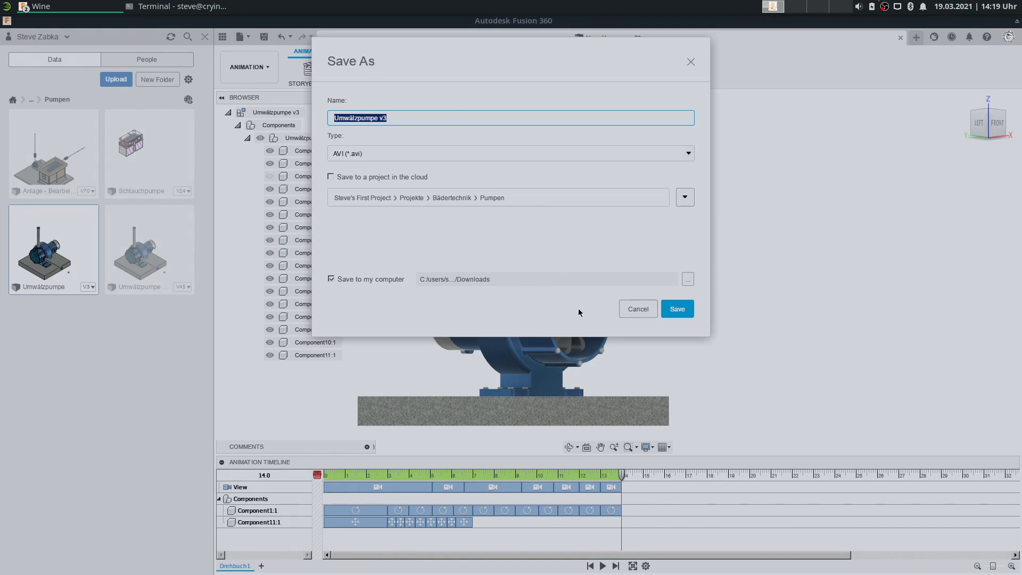
key(Return)
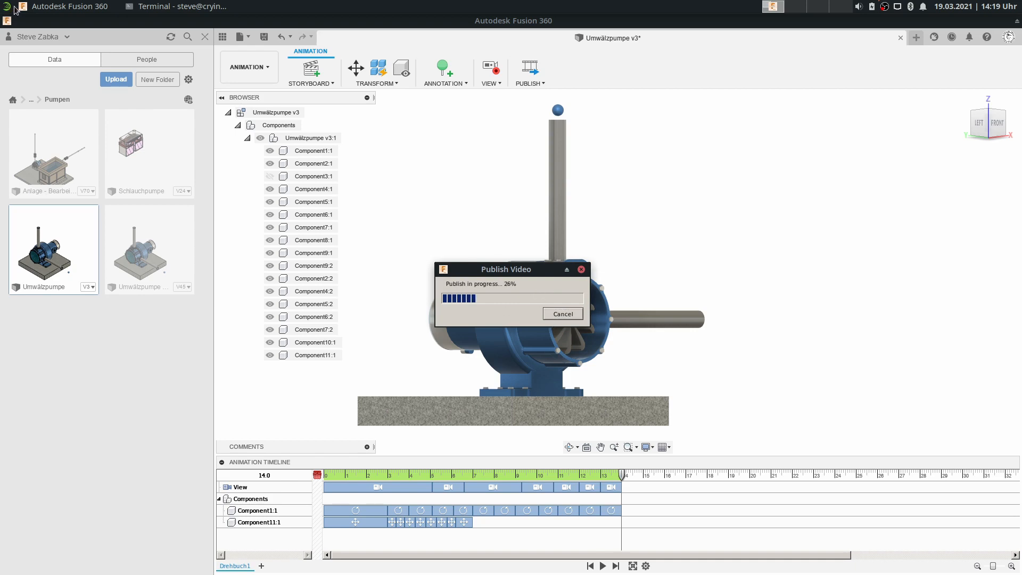
Switch to the file manager, turn off the display of hidden files, and open the Vorlagen folder
click(5, 7)
click(145, 50)
click(93, 35)
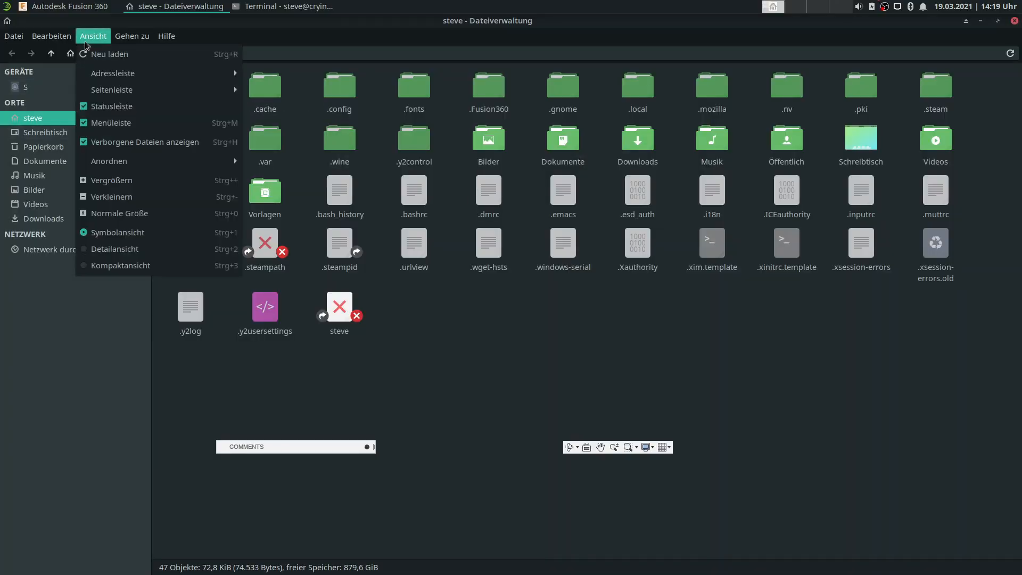
click(96, 142)
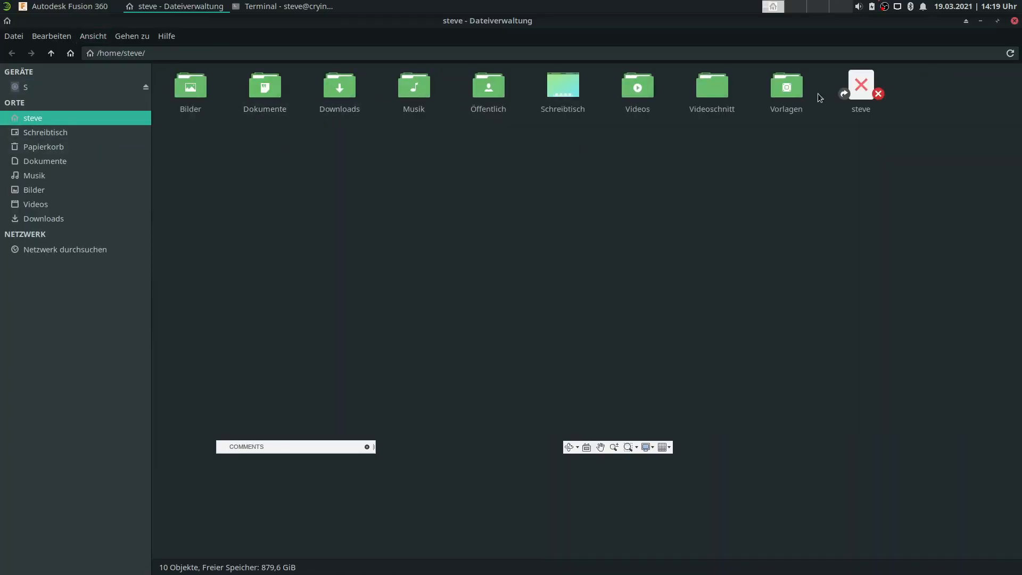
click(787, 91)
double_click(789, 95)
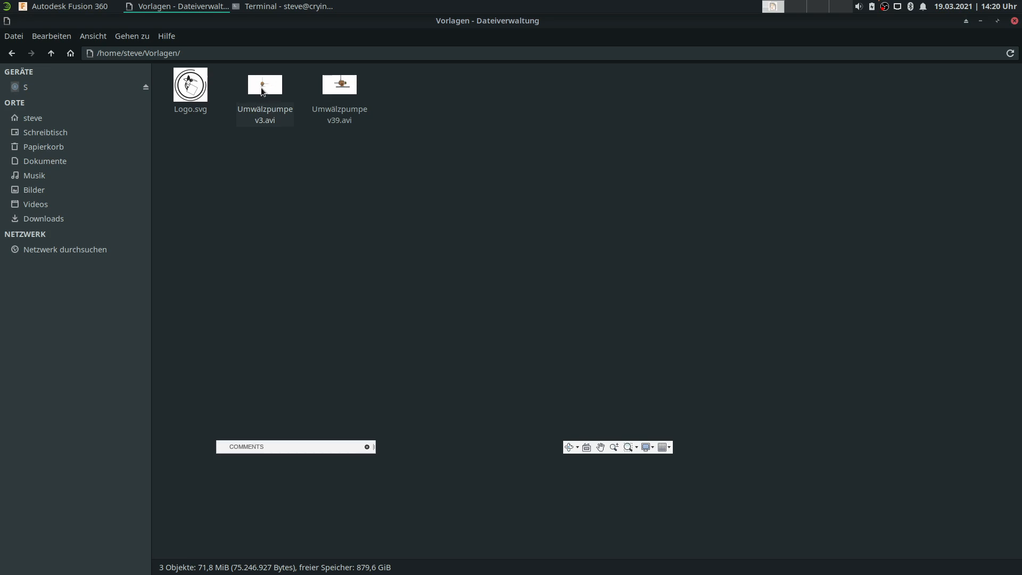
Check the publishing in Fusion 360, and play Umwälzpumpe v3.avi from the Vorlagen folder in VLC media player
click(111, 5)
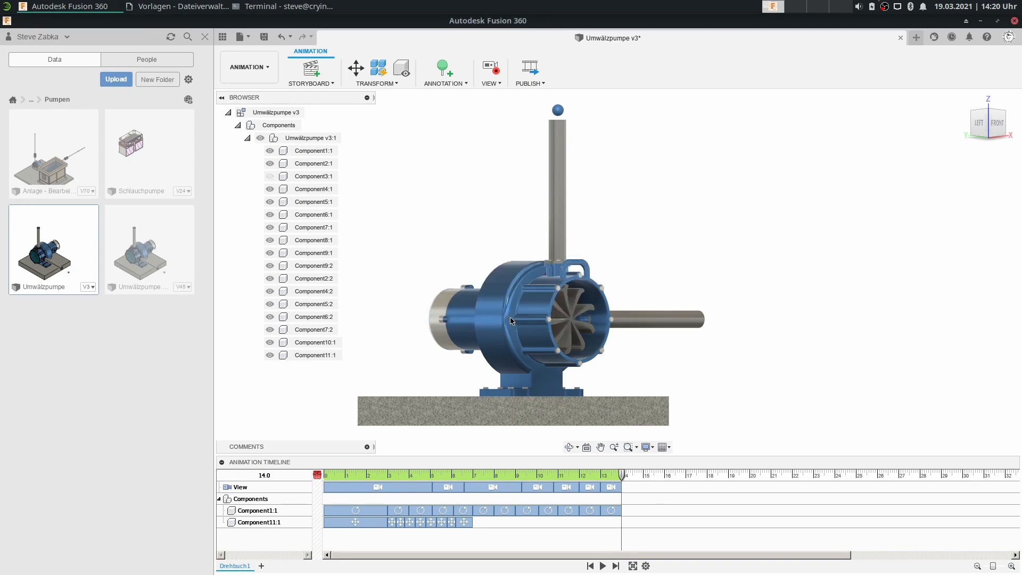
click(167, 4)
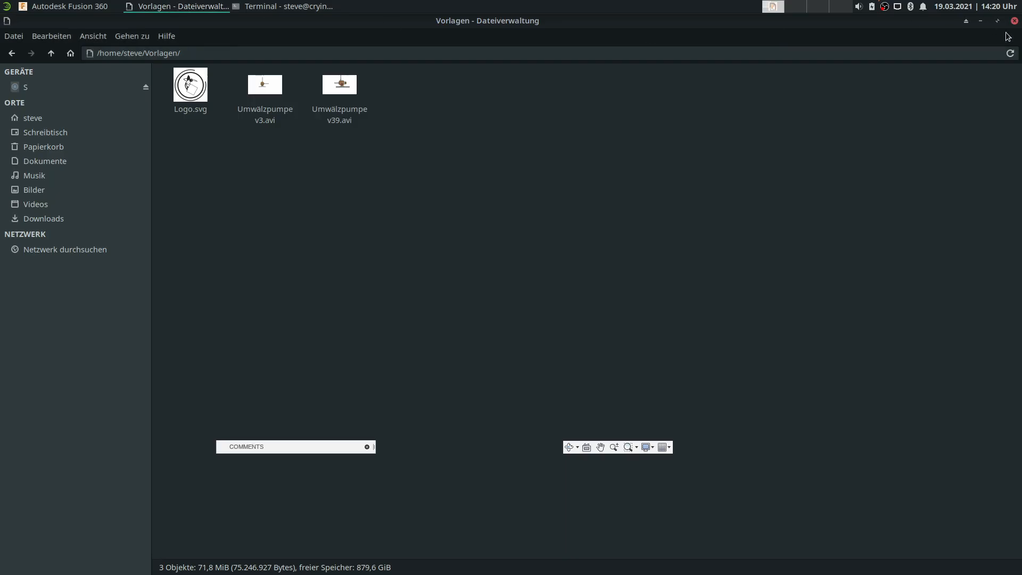
right_click(257, 90)
click(332, 99)
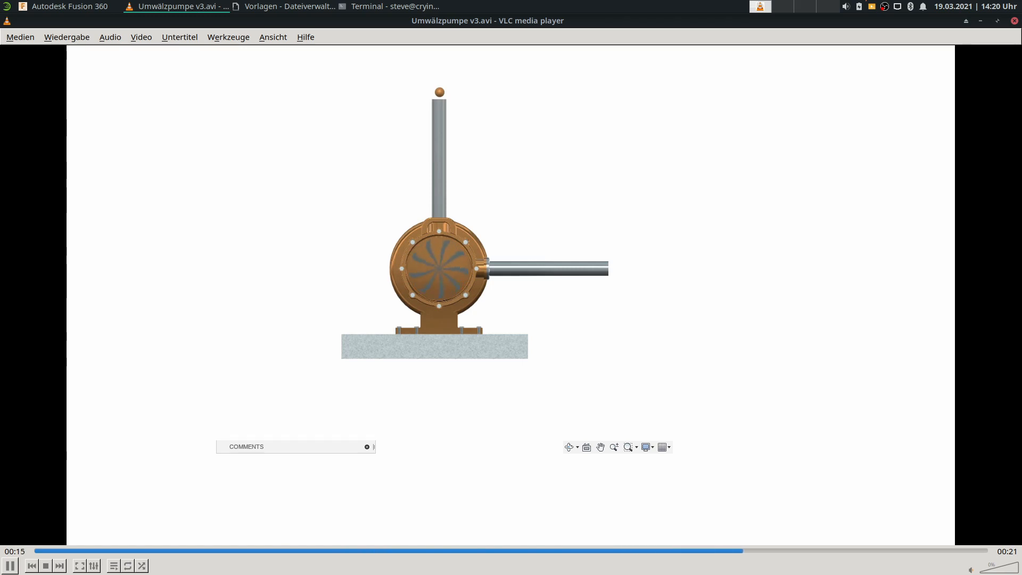
click(1012, 22)
Play Umwälzpumpe v39.avi in VLC media player, skip ahead in it, and close the player
double_click(343, 90)
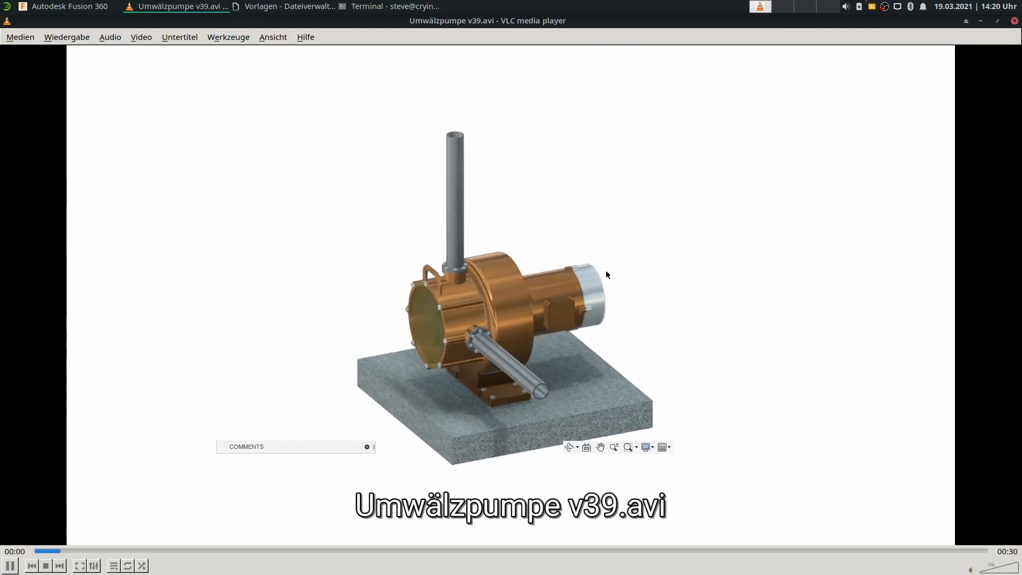
drag(228, 551, 337, 550)
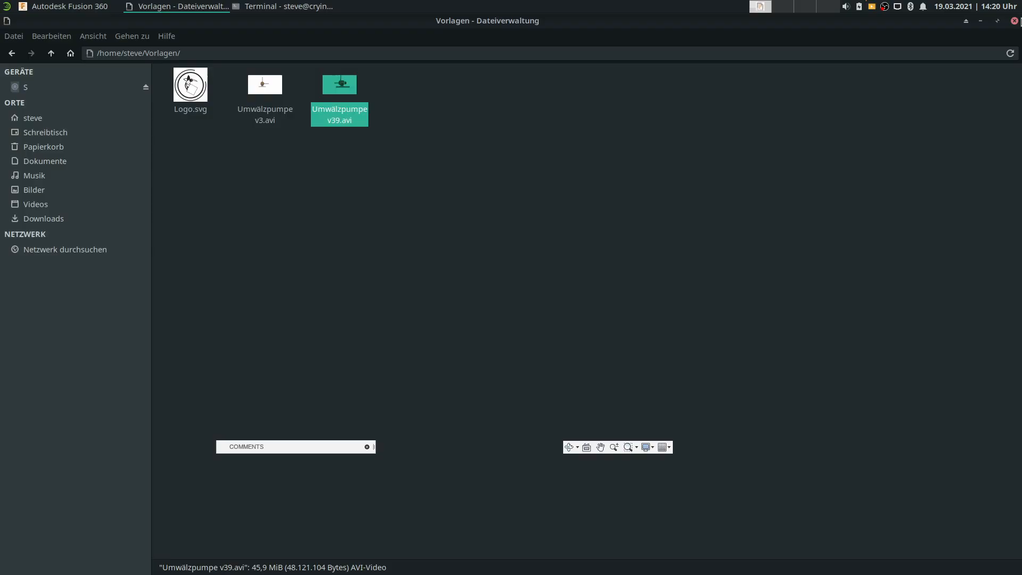
key(ctrl+q)
Look through the home, desktop, documents, videos, pictures and downloads folders for the newly published video
click(452, 155)
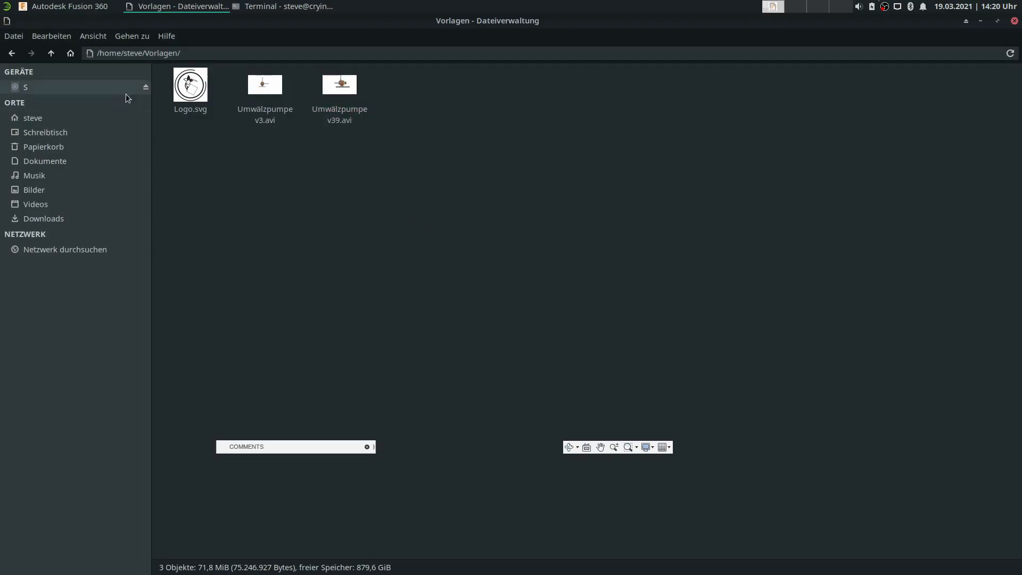
click(82, 119)
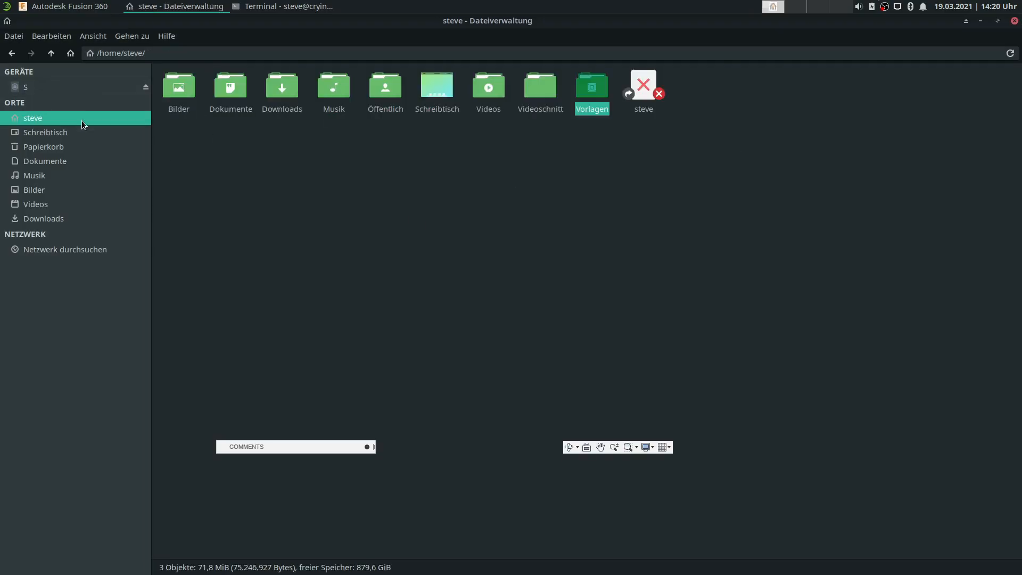
click(54, 132)
click(54, 147)
click(53, 161)
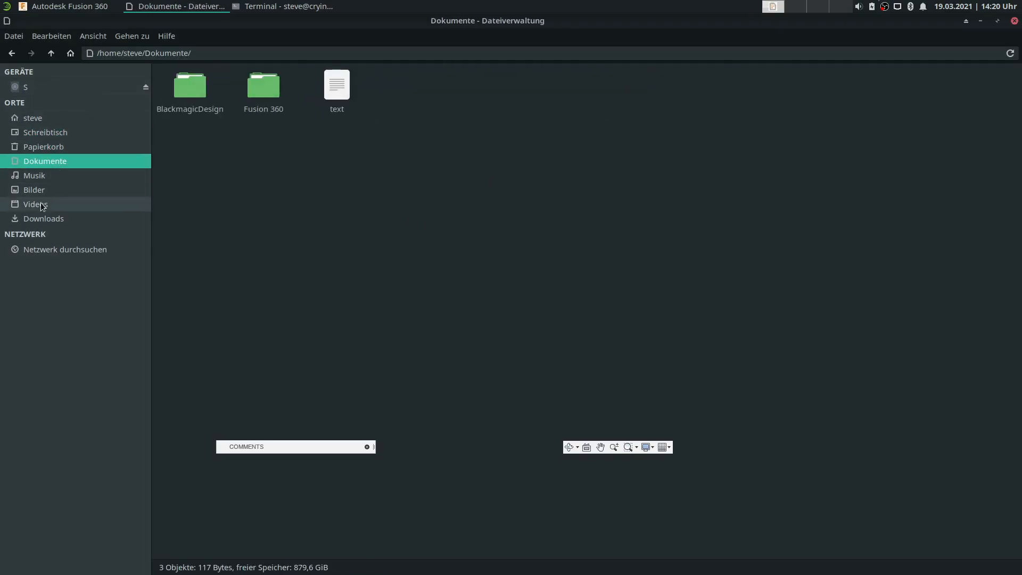
click(41, 206)
click(36, 193)
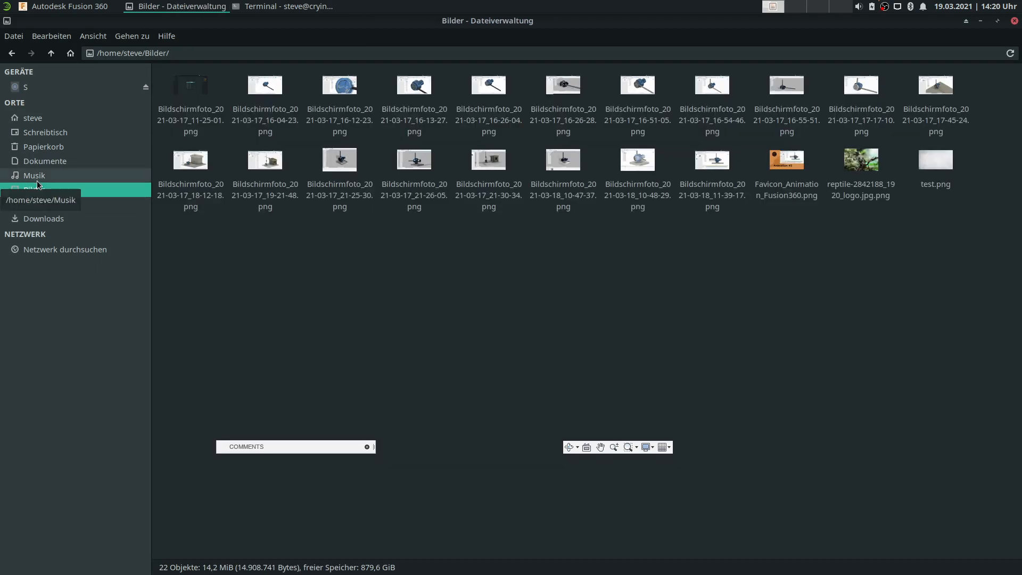
click(33, 222)
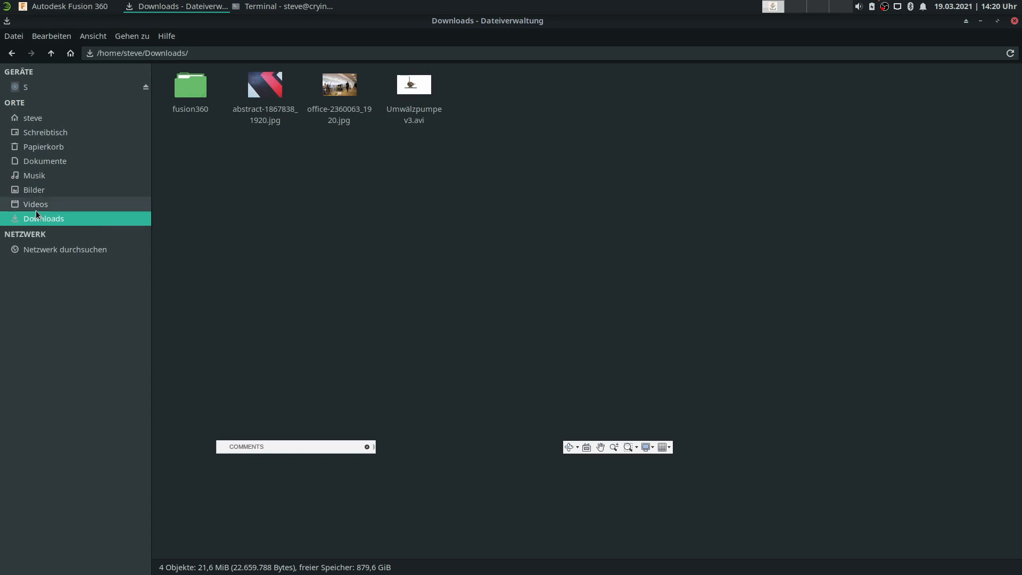
Play the published Umwälzpumpe v3.avi from the Downloads folder in VLC media player and close the player
right_click(417, 94)
click(447, 105)
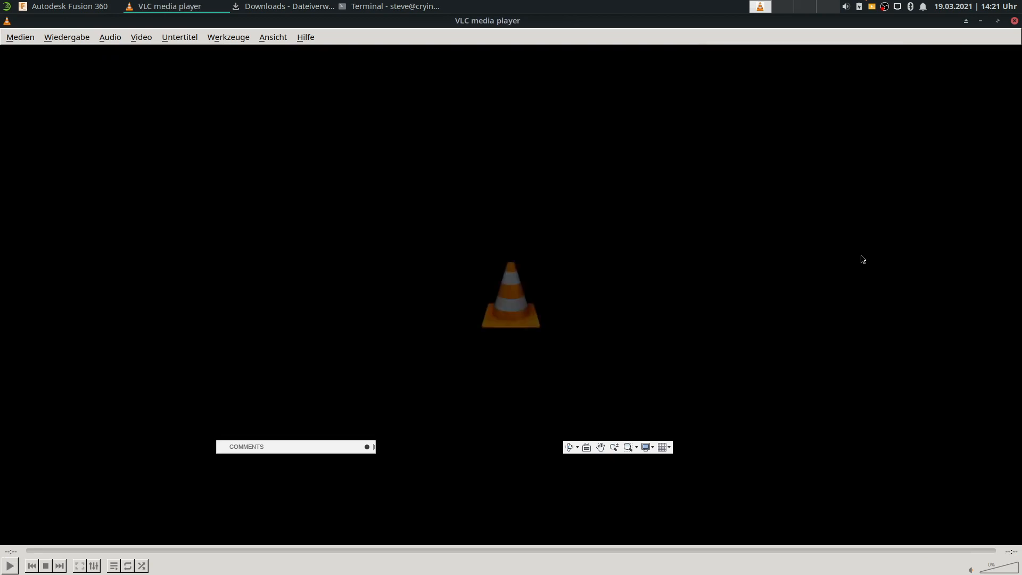
click(1014, 22)
click(922, 142)
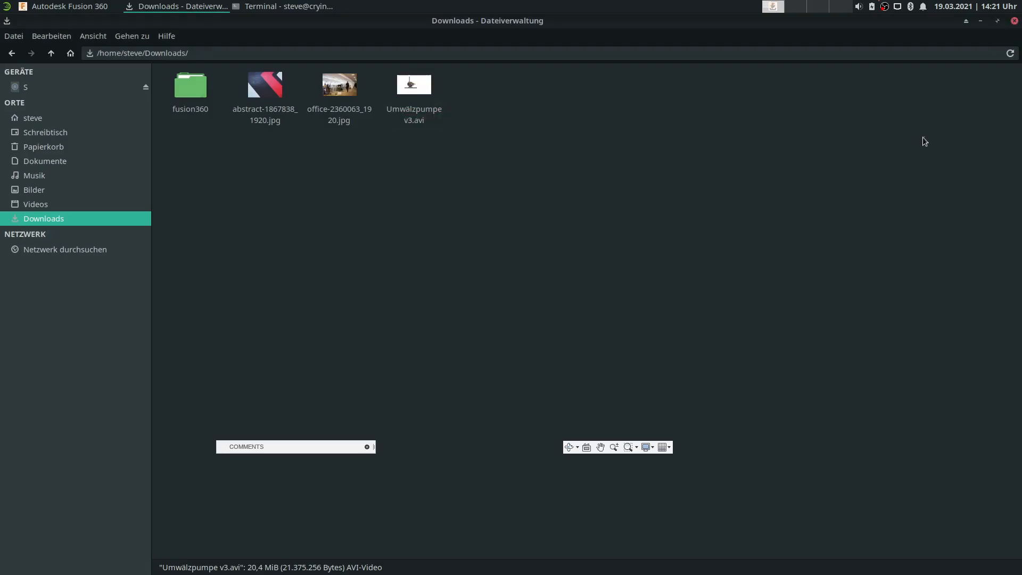
Switch to Fusion 360, show Component3:1, and move its visibility action to 0 seconds on the animation timeline
click(98, 6)
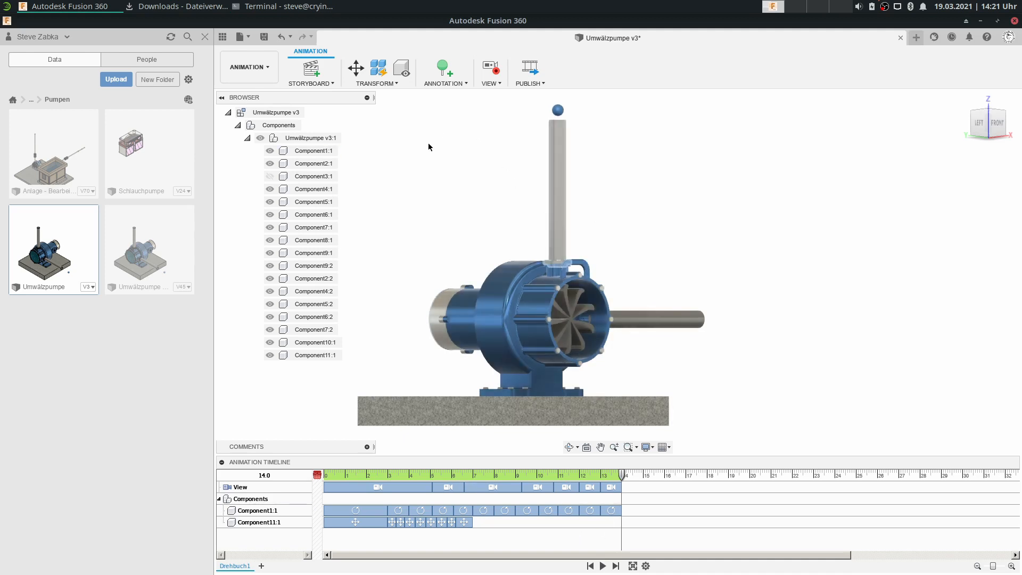
click(268, 176)
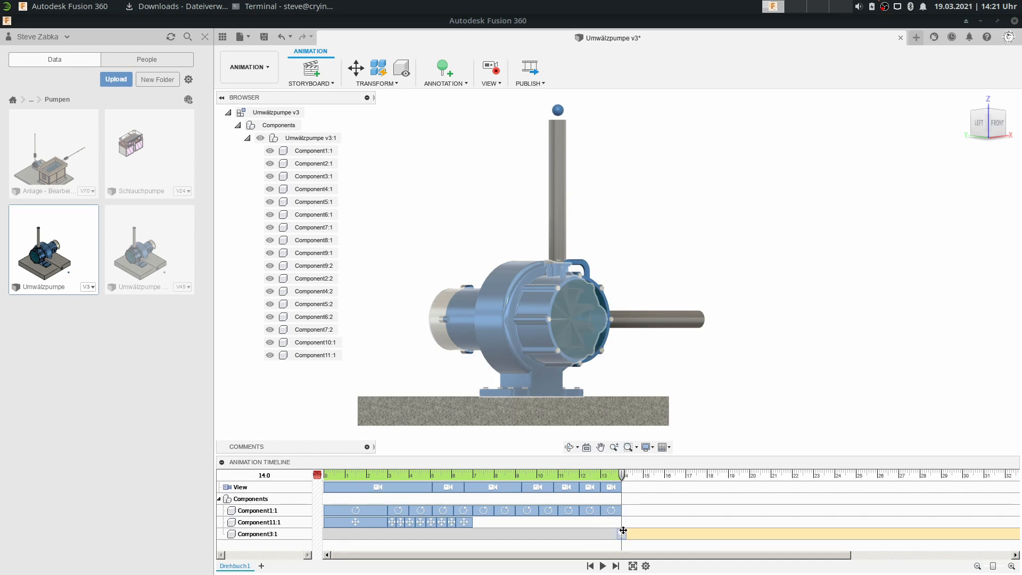
drag(622, 530, 536, 532)
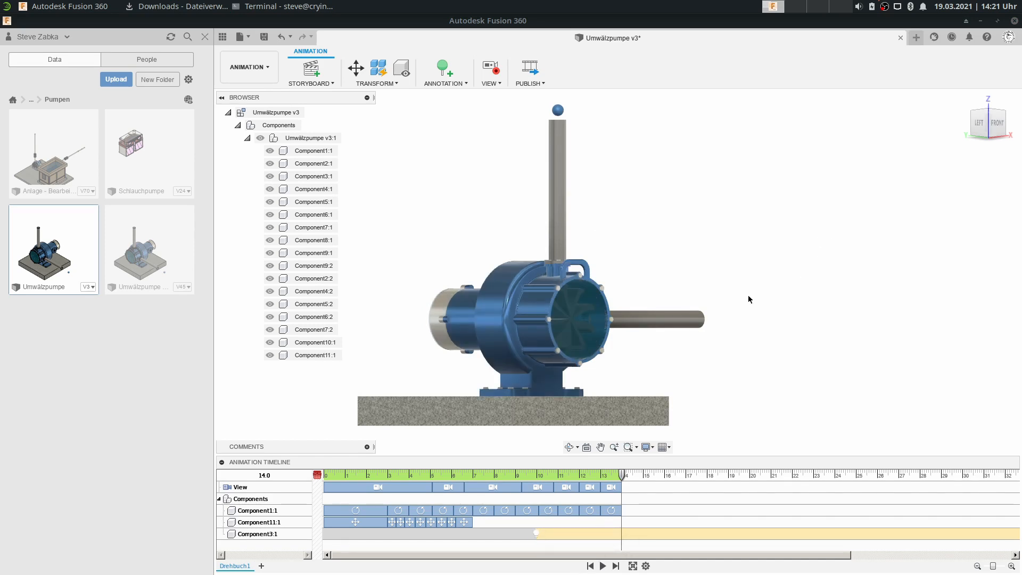
click(578, 320)
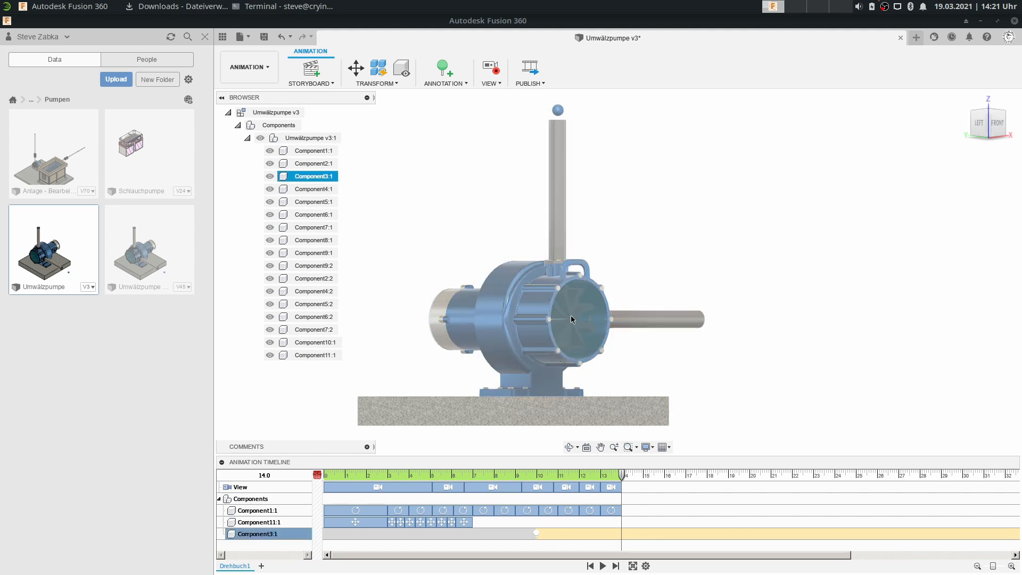
drag(536, 533, 639, 533)
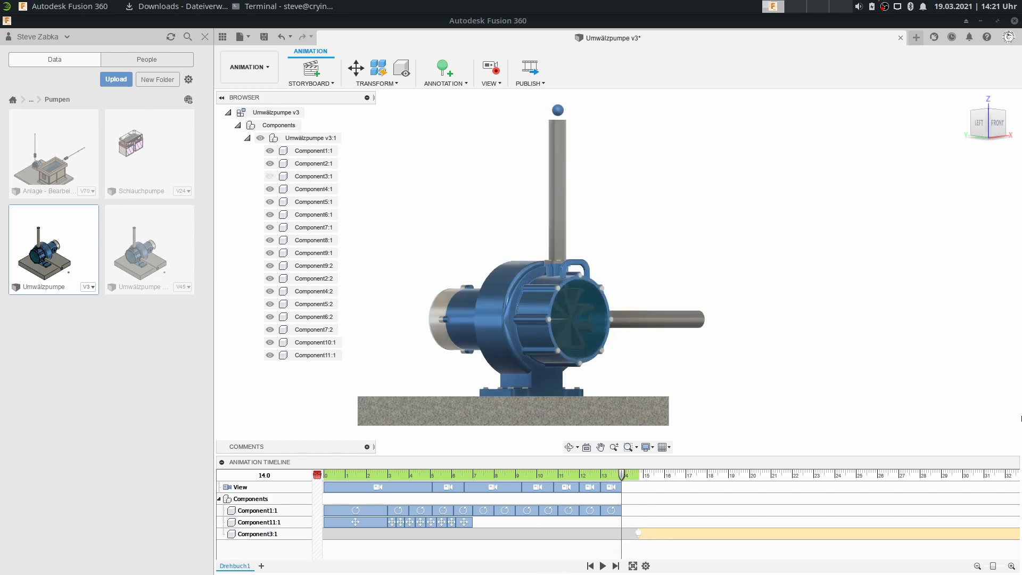
mouse_move(638, 533)
mouse_down()
mouse_move(661, 533)
mouse_move(325, 533)
mouse_up()
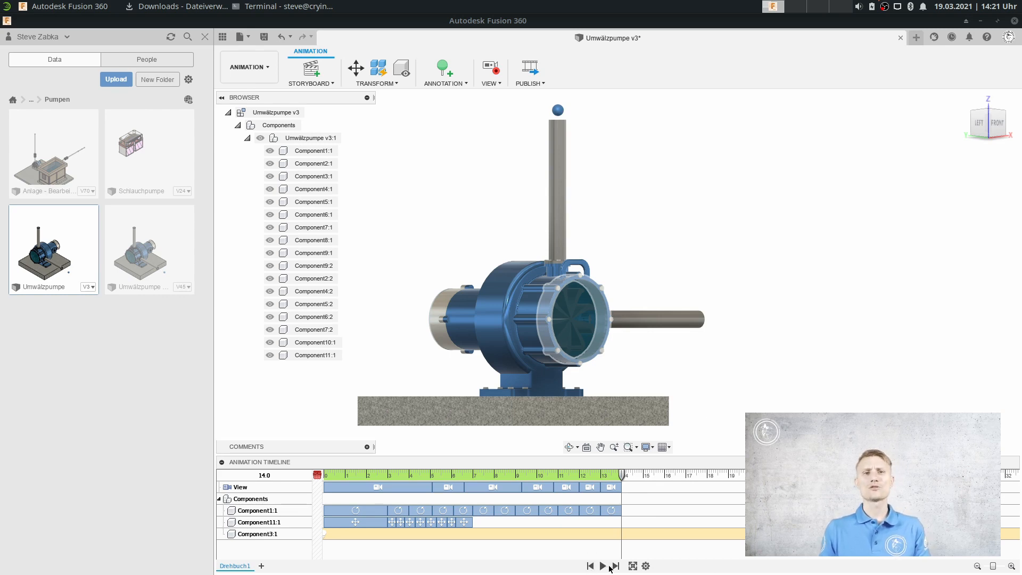
Play the whole animation in the full-screen preview and leave the preview
click(633, 566)
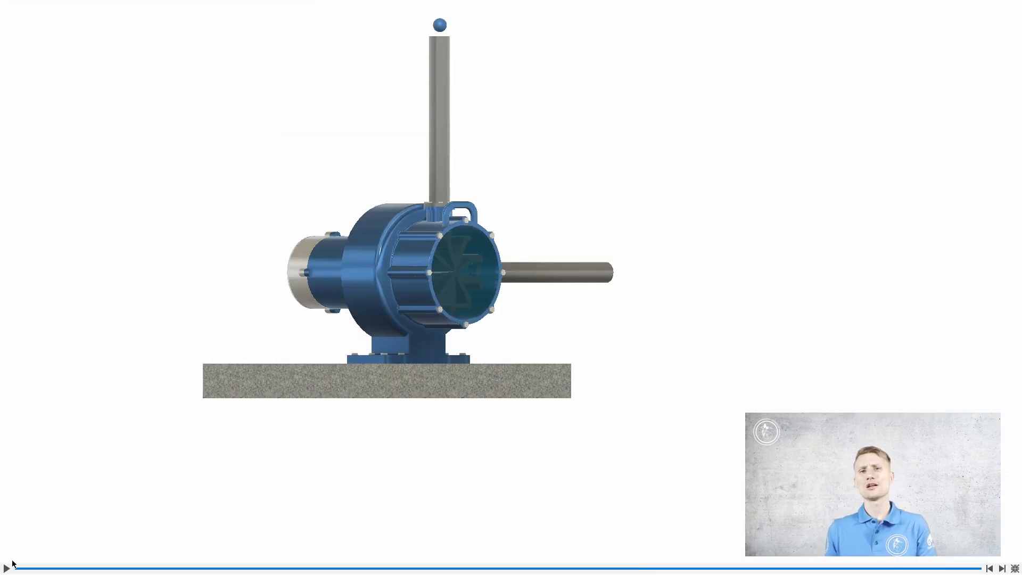
click(9, 569)
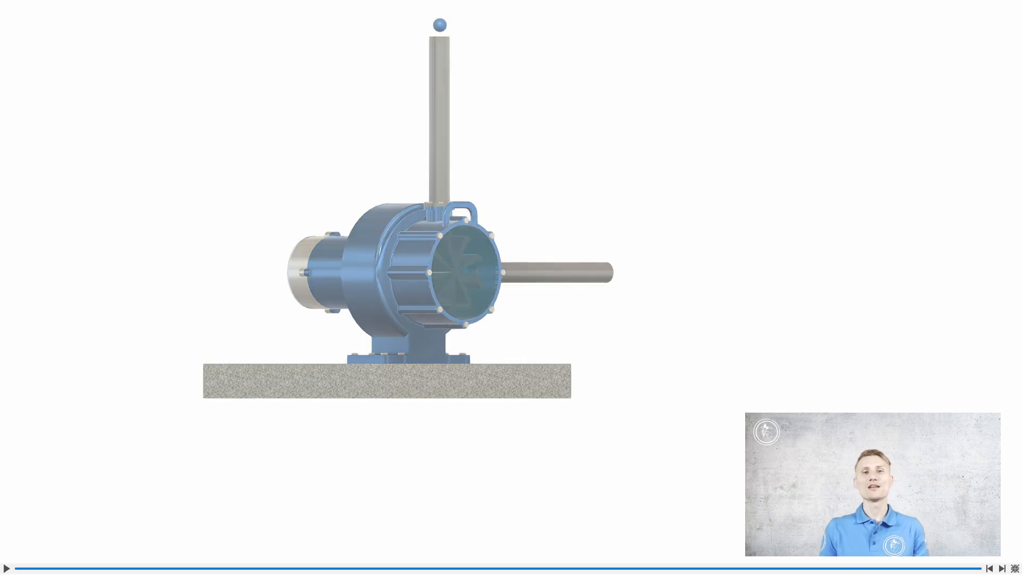
click(1014, 568)
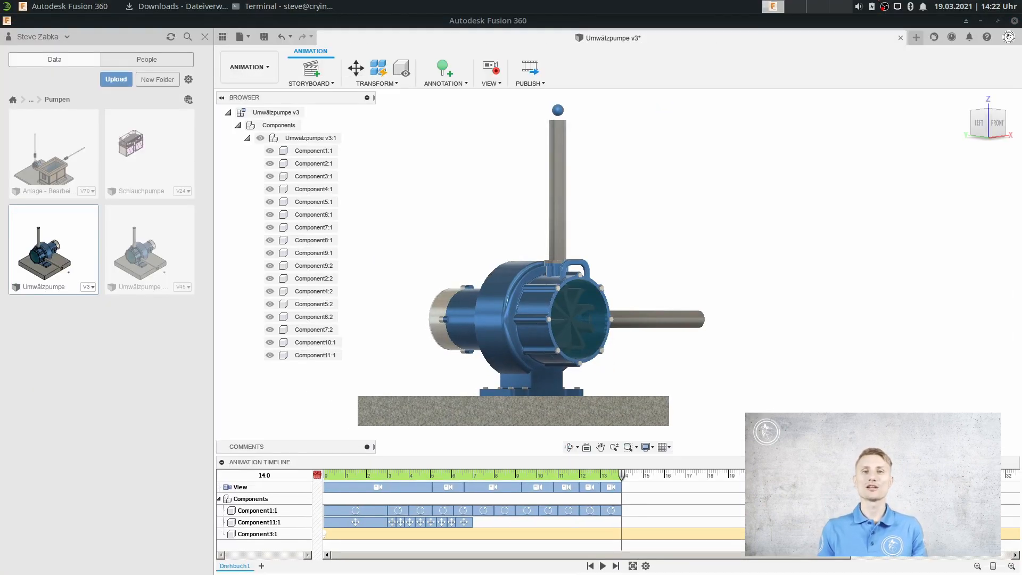
Switch from the Animation workspace to the Design workspace
scroll(653, 339, down, 2)
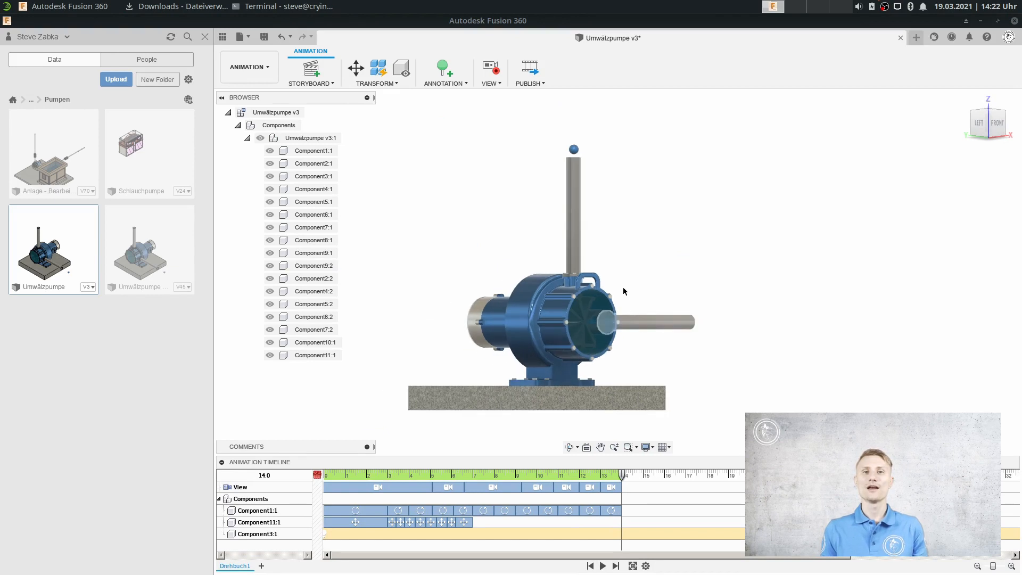
middle_drag(650, 293, 679, 289)
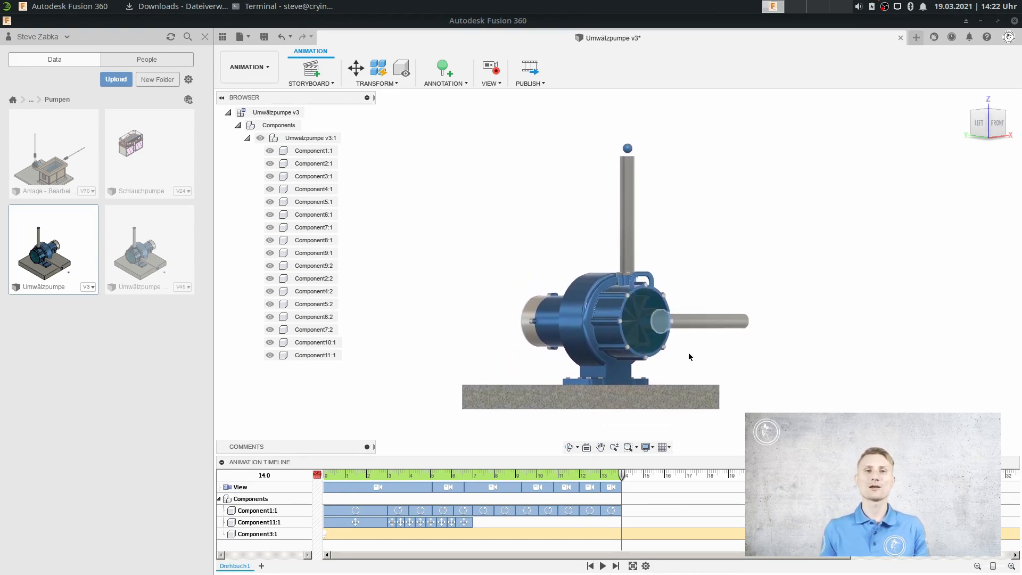
click(242, 68)
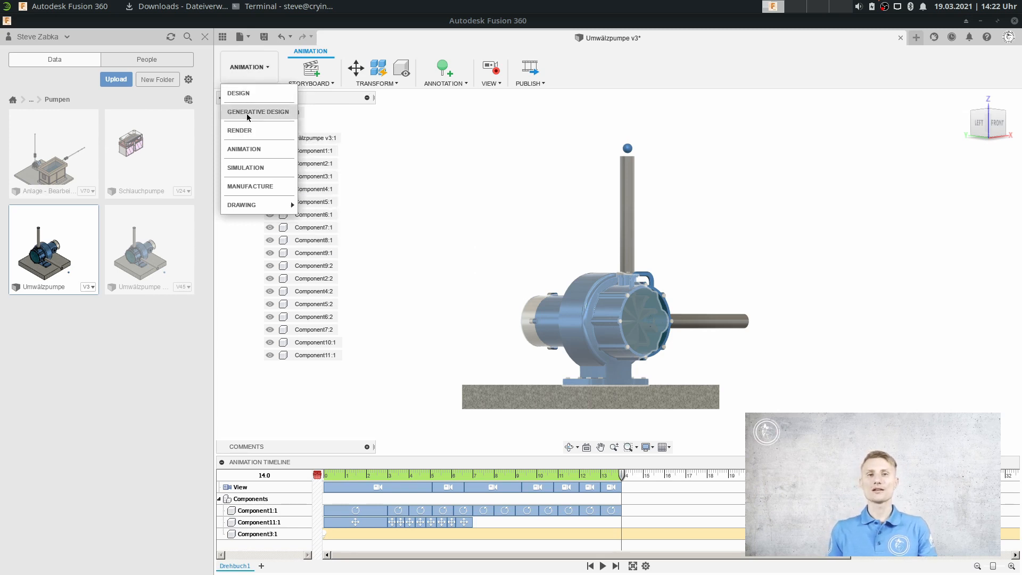
click(244, 94)
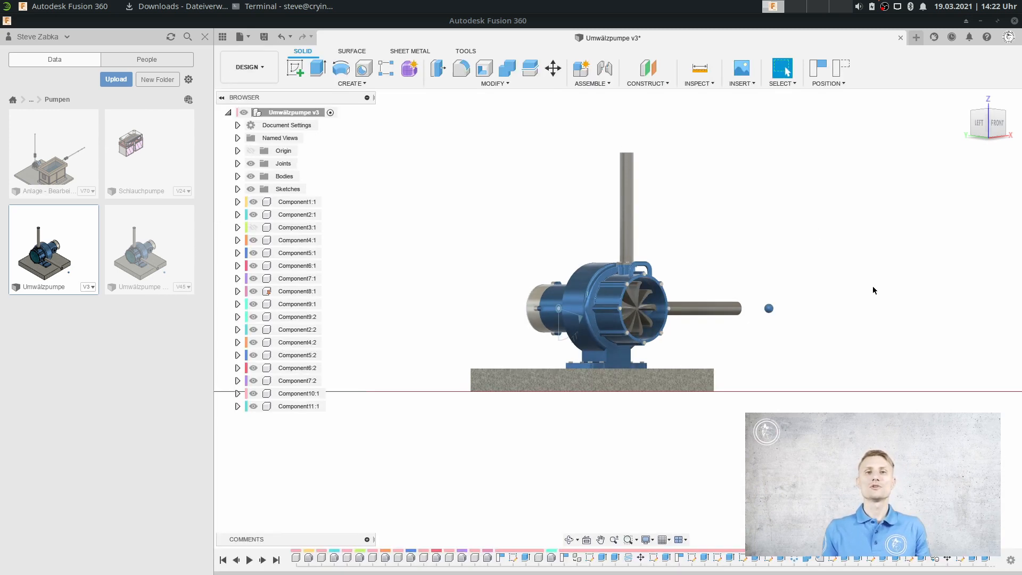
Create a section analysis of the pump assembly on the XZ origin plane with a Y distance of 400 mm
middle_drag(864, 217, 811, 245)
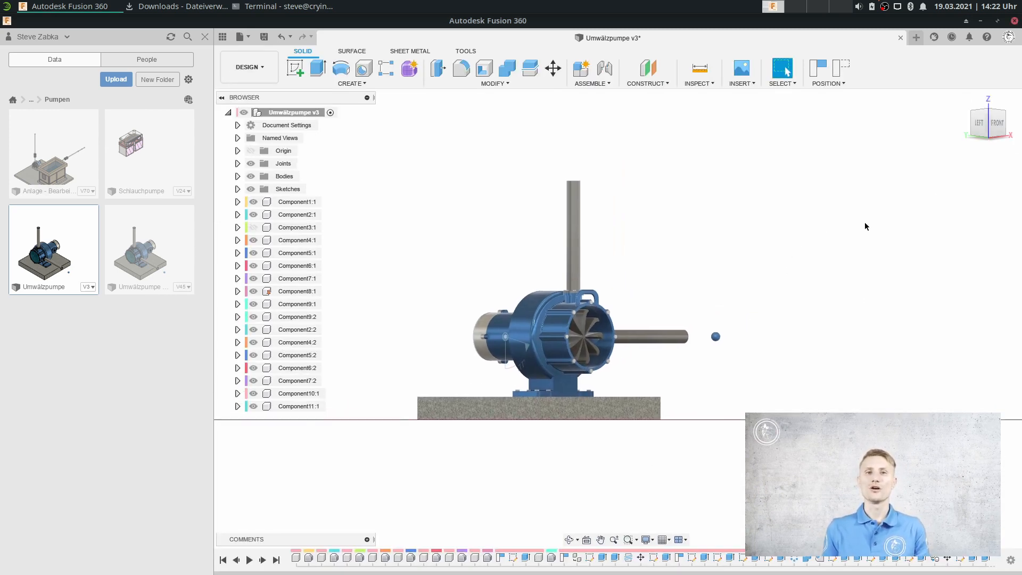
drag(977, 128, 1011, 130)
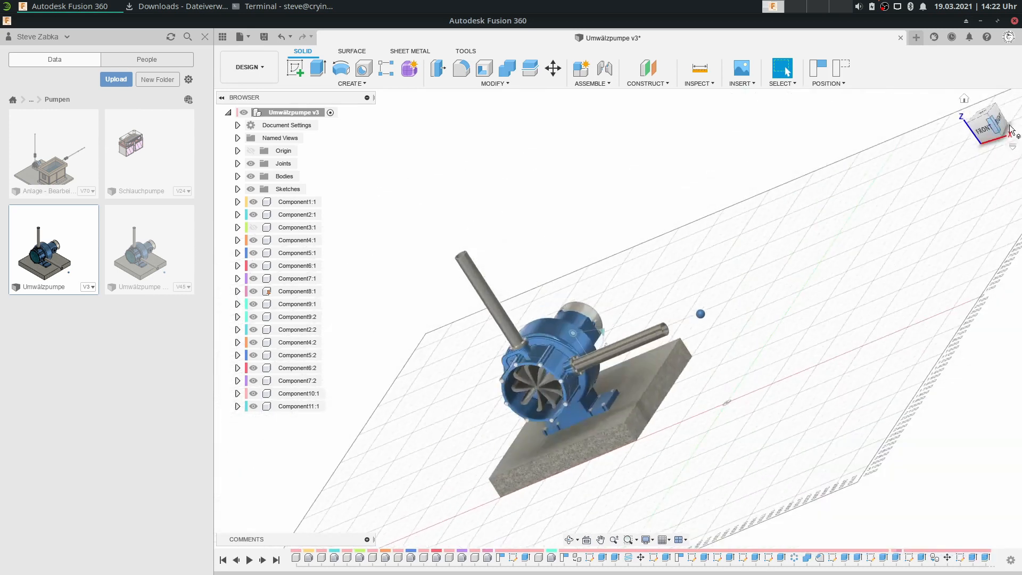
click(994, 127)
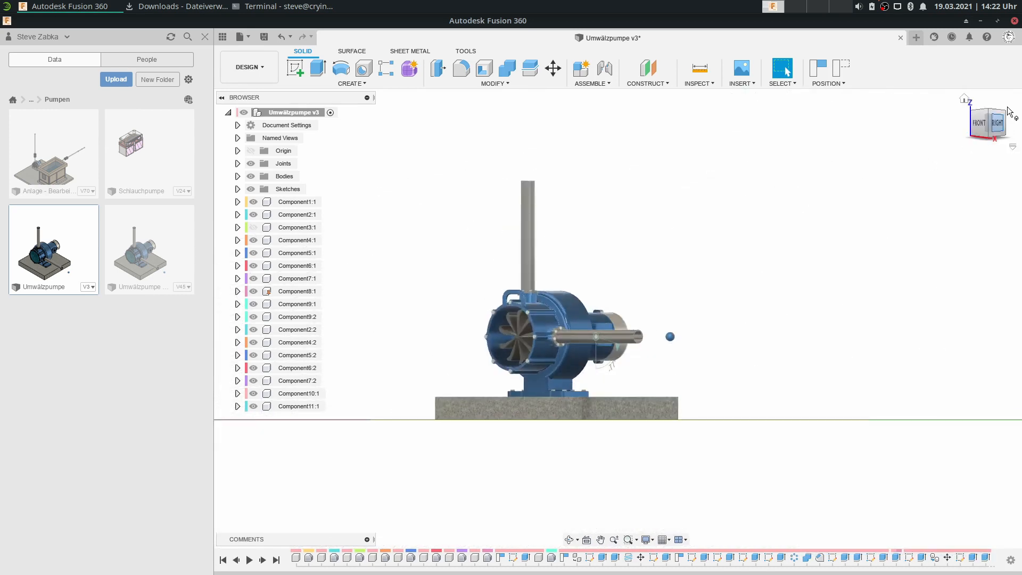
click(963, 100)
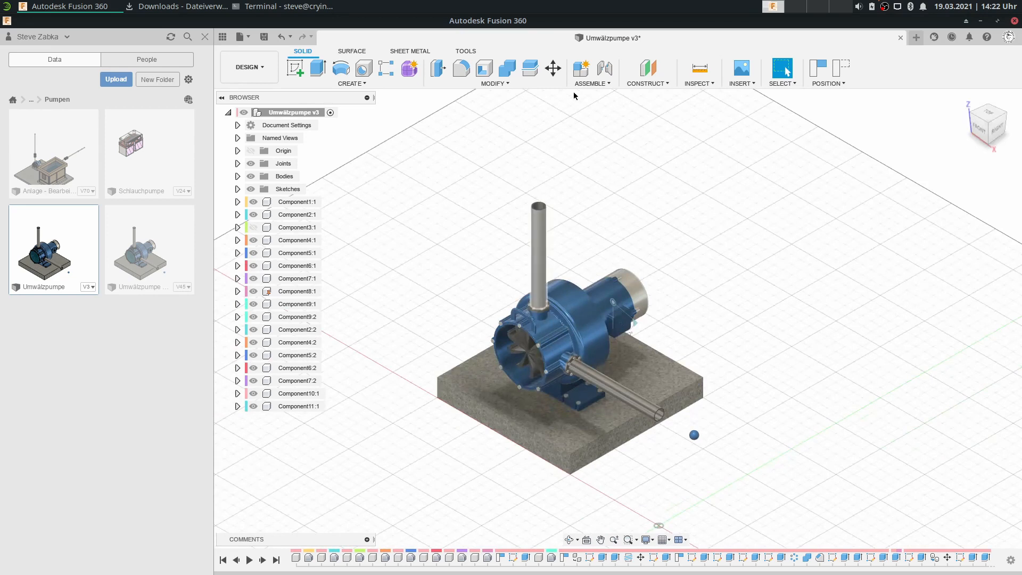
click(701, 84)
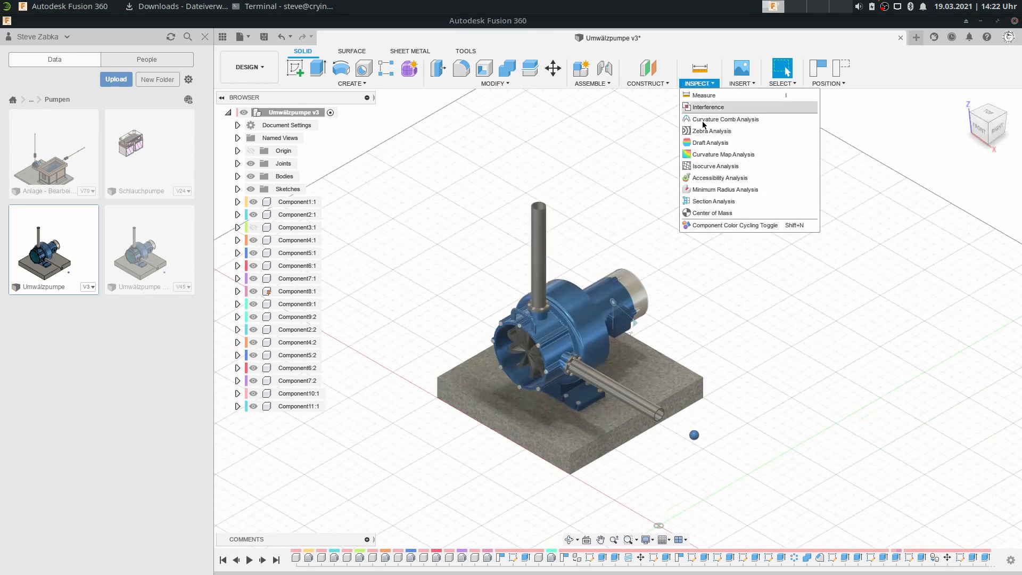
click(702, 202)
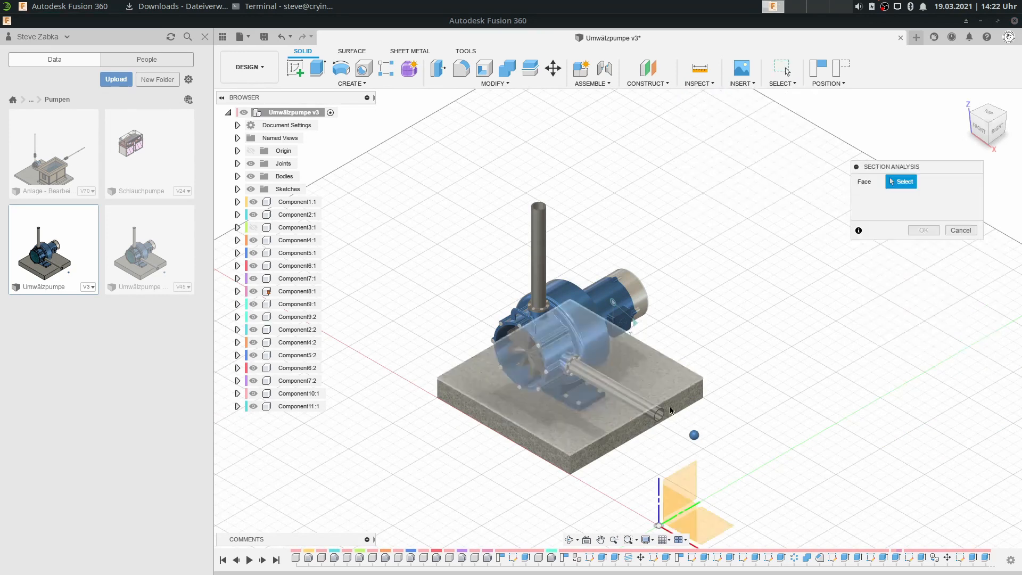
click(673, 510)
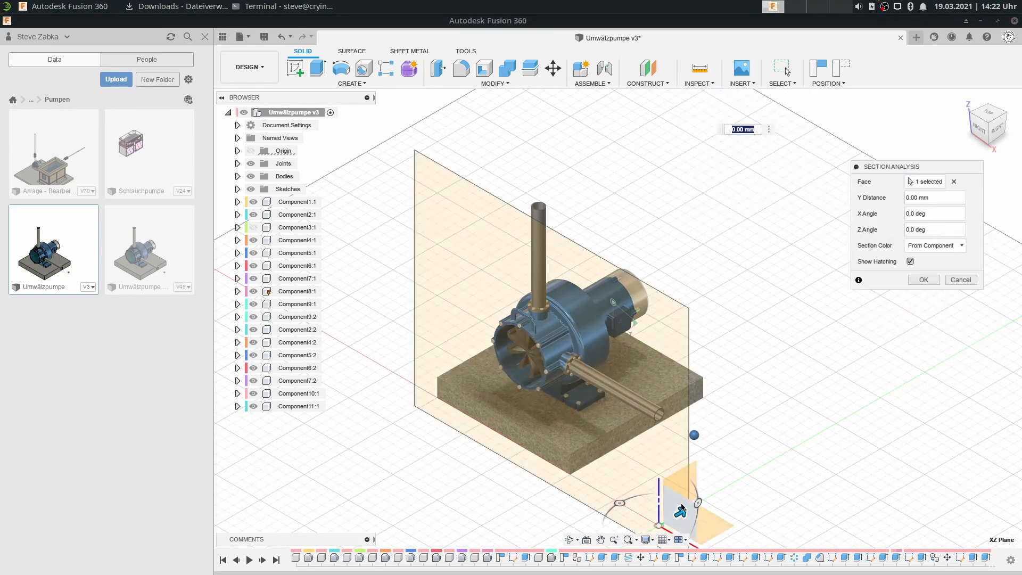
mouse_move(681, 511)
mouse_down()
mouse_move(725, 487)
mouse_move(718, 493)
mouse_up()
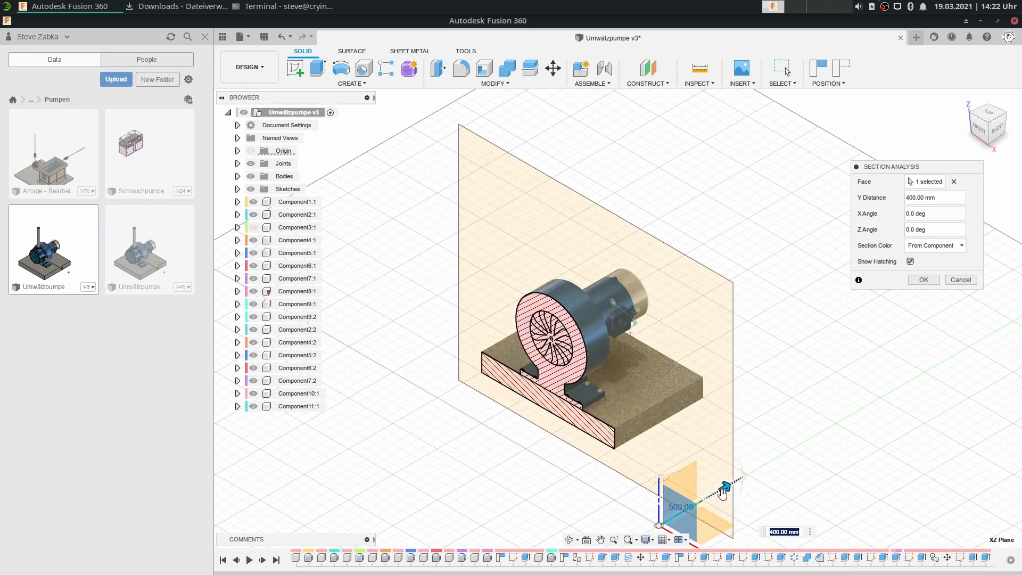
click(922, 280)
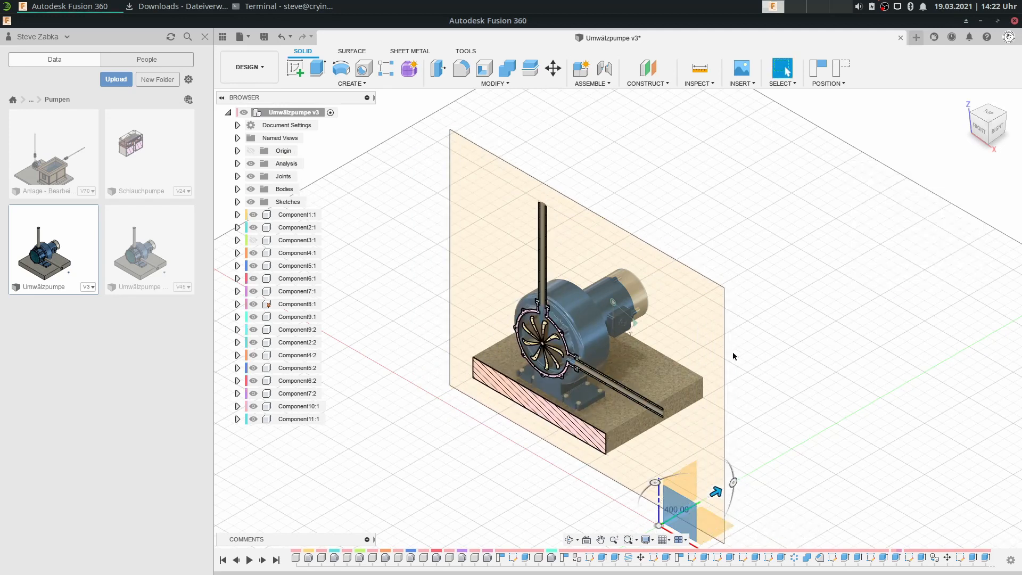
Examine the sectioned pump up close, including the impeller blades, the housing wall and the flanged pipe connection
scroll(495, 304, up, 5)
scroll(496, 303, up, 6)
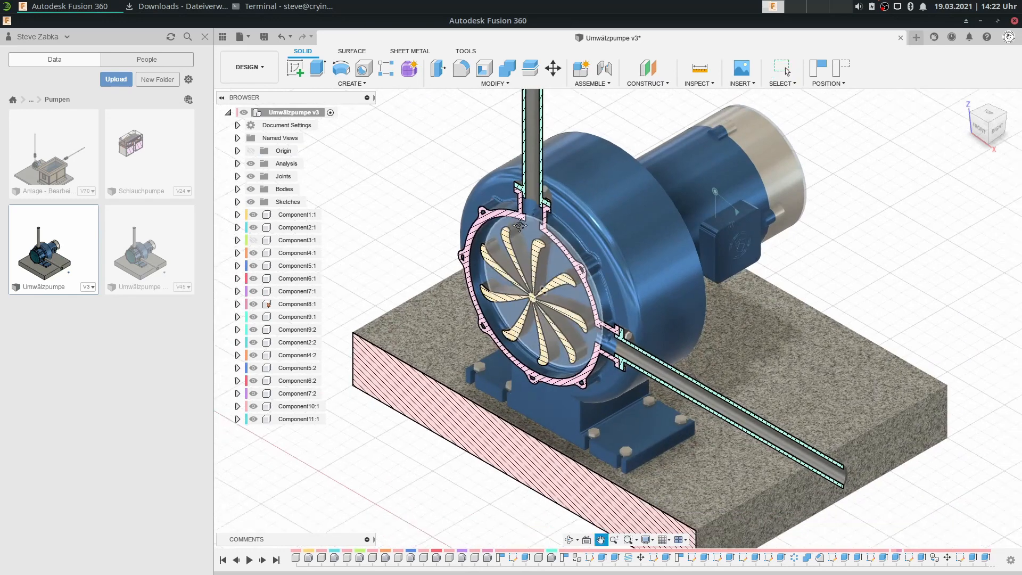
scroll(530, 235, down, 4)
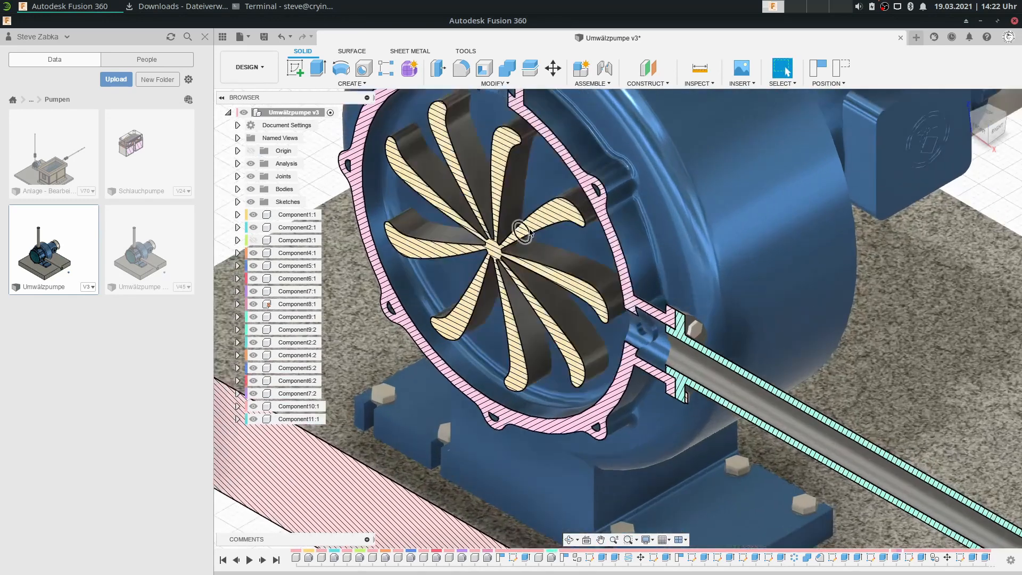
scroll(617, 309, up, 8)
scroll(587, 298, down, 2)
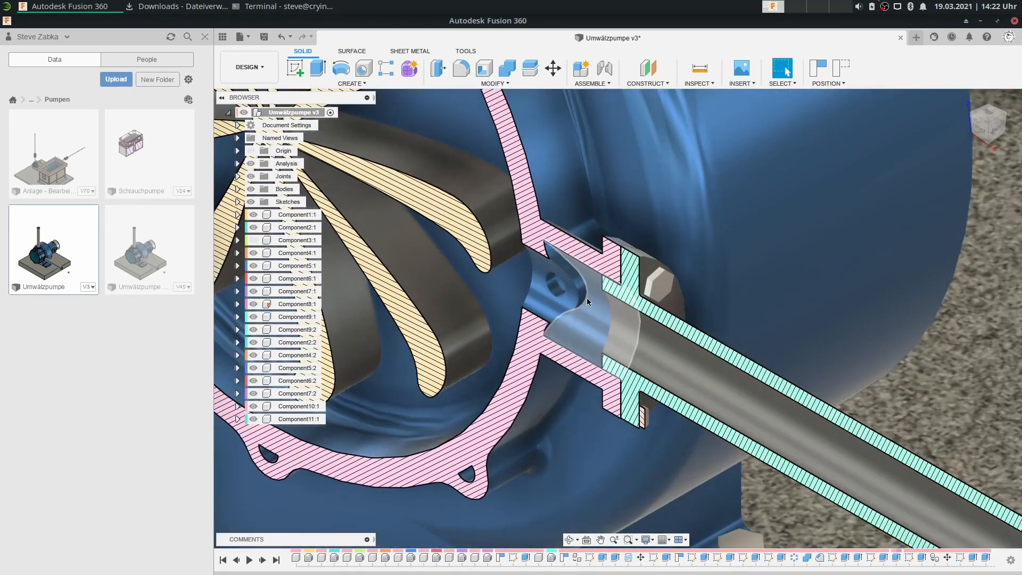
scroll(880, 238, down, 5)
scroll(814, 238, down, 3)
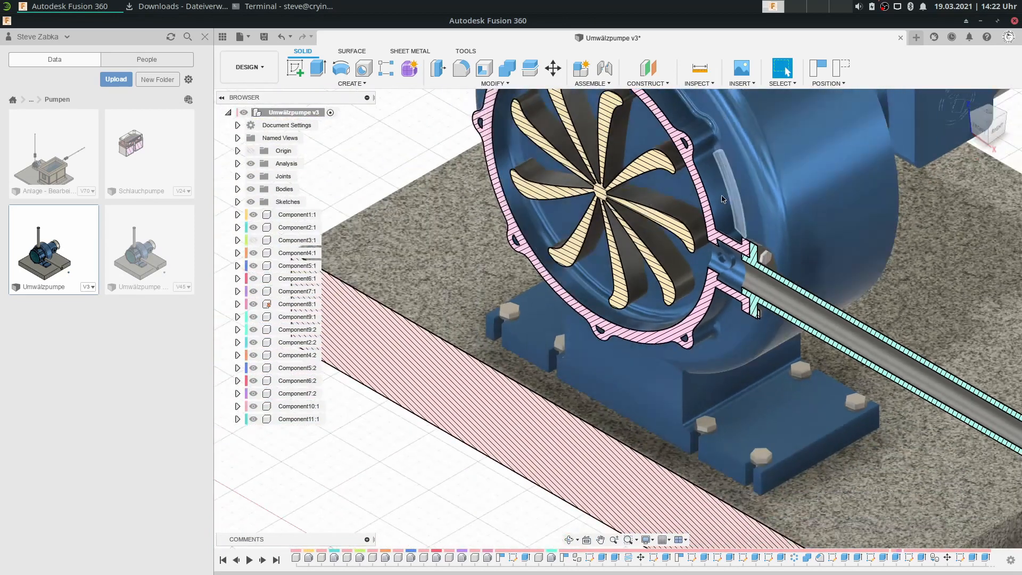
middle_drag(814, 239, 734, 266)
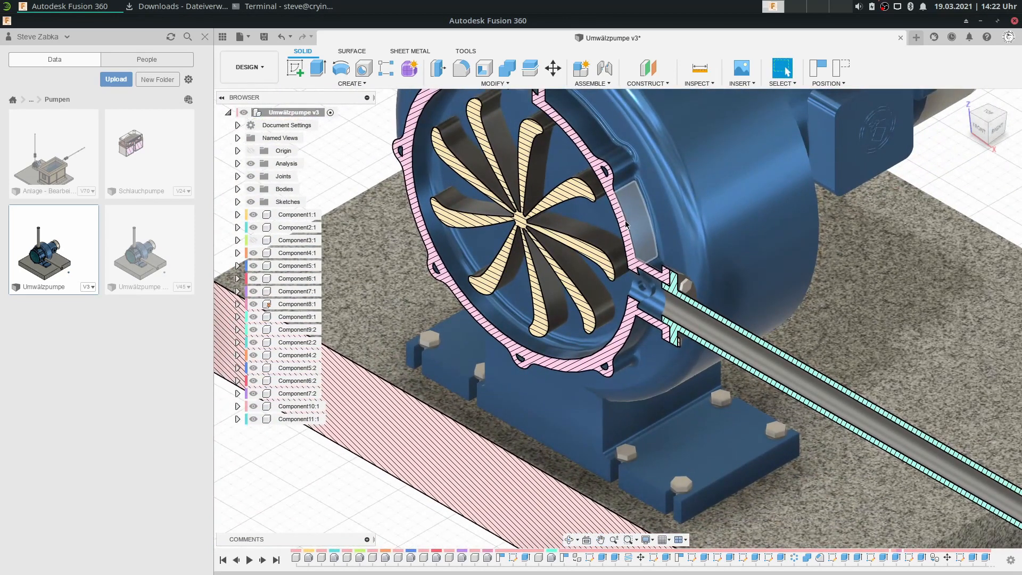
scroll(601, 222, down, 5)
middle_drag(601, 223, 526, 252)
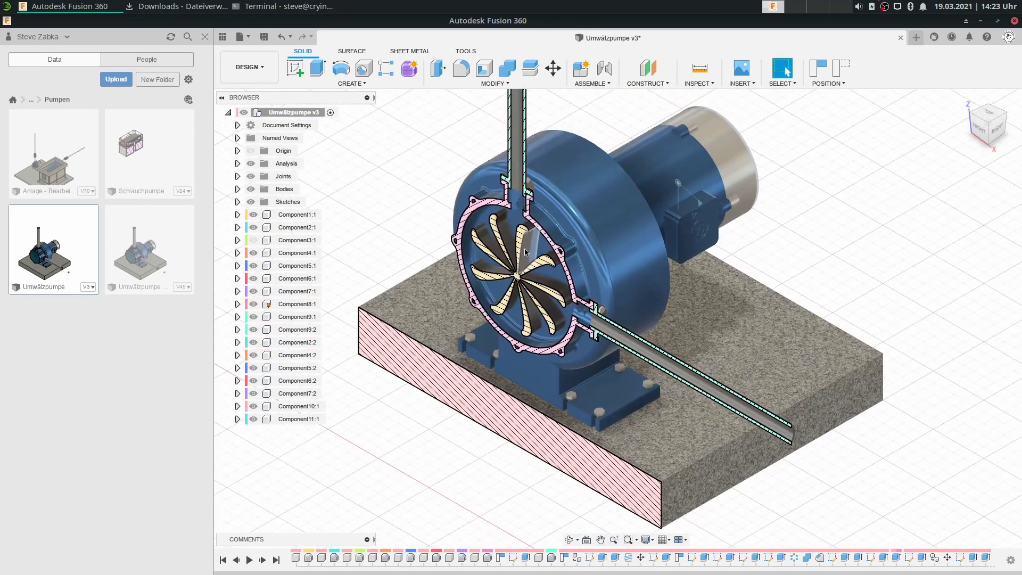